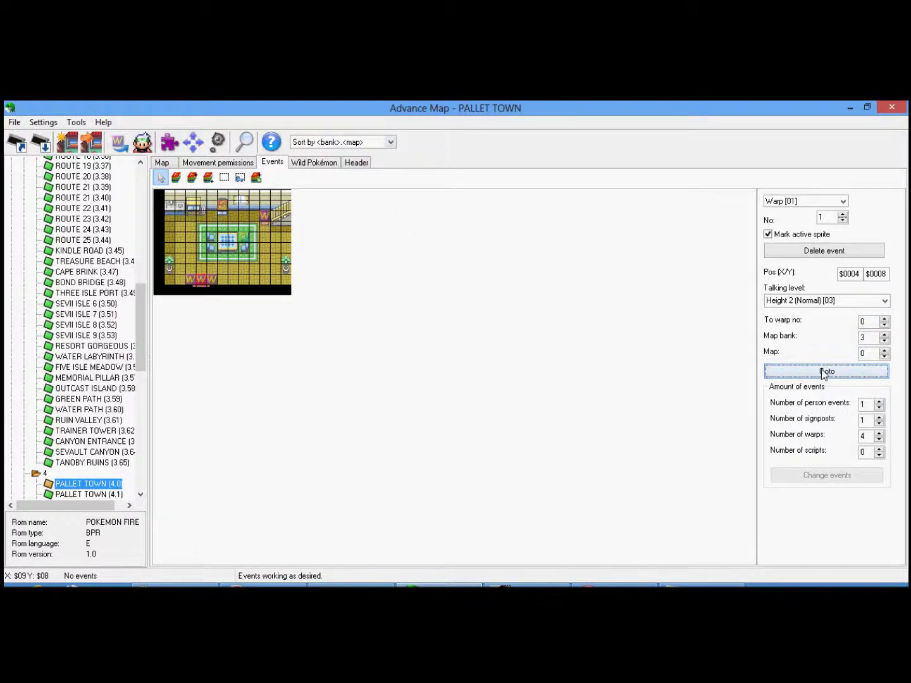
- Select PALLET TOWN (3.0) and check its header's script type value, 03
{"action": "left_click", "coordinate": [826, 373]}
{"action": "left_click", "coordinate": [223, 268]}
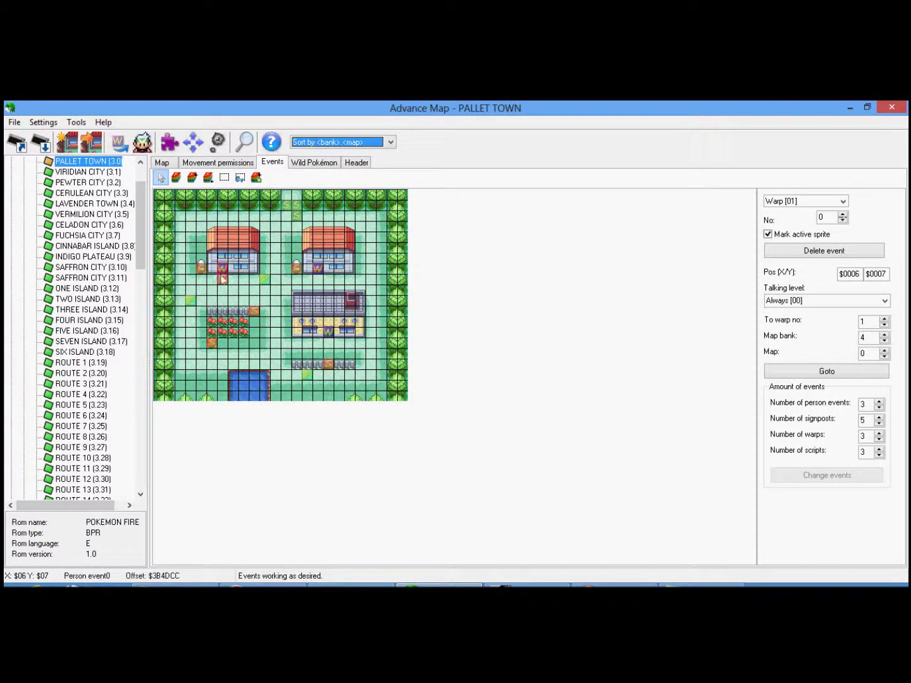
{"action": "left_click", "coordinate": [357, 162]}
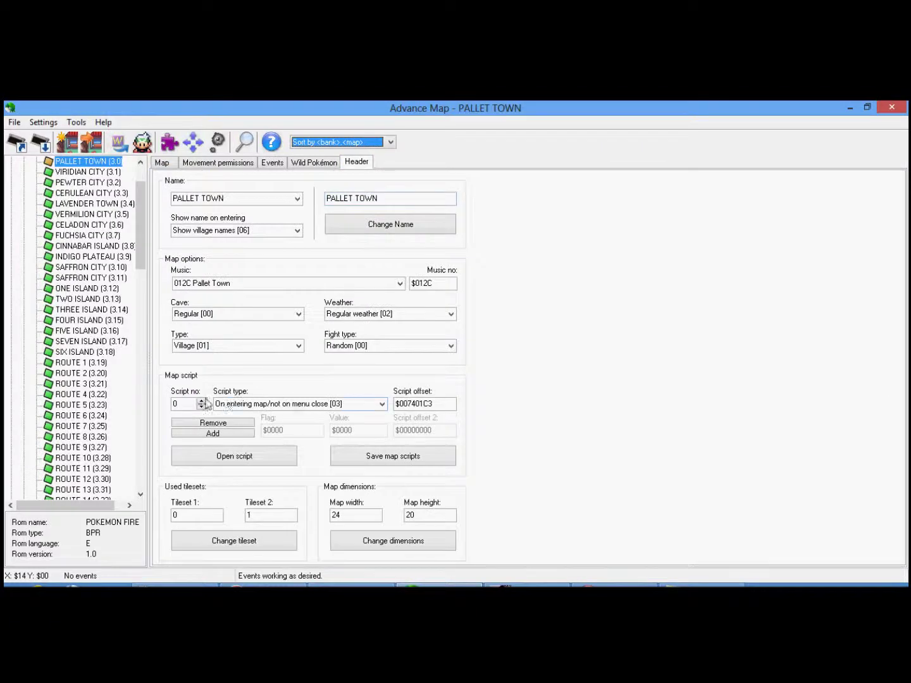
{"action": "left_click", "coordinate": [332, 403]}
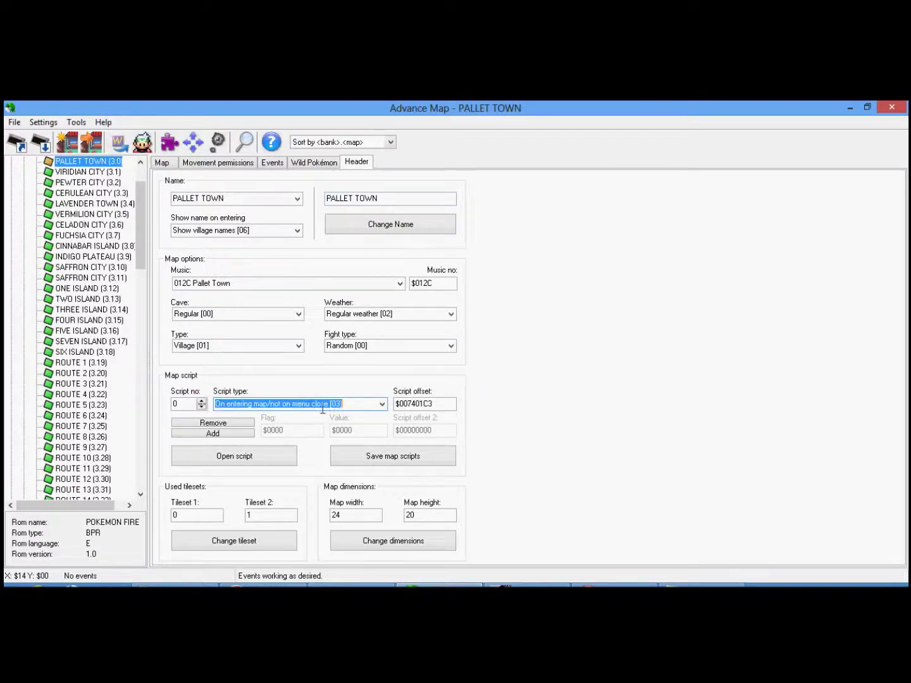
{"action": "left_click", "coordinate": [348, 404]}
{"action": "double_click", "coordinate": [337, 405]}
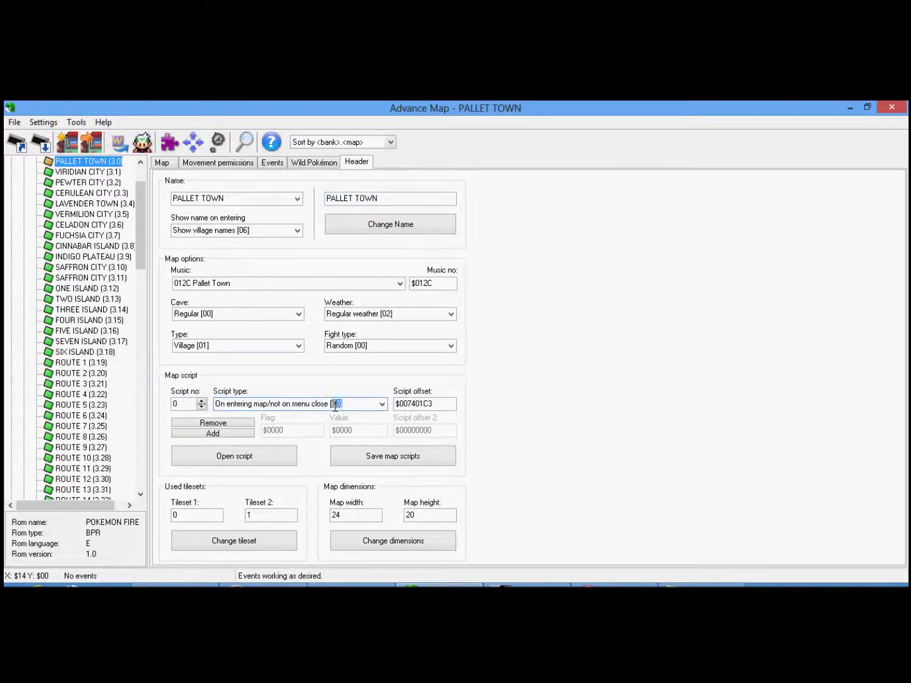
{"action": "left_click", "coordinate": [358, 405]}
- Open the map script maximized and review checkflag 0xABC, setworldmapflag 0x890 and conditional calls
{"action": "left_click", "coordinate": [289, 457]}
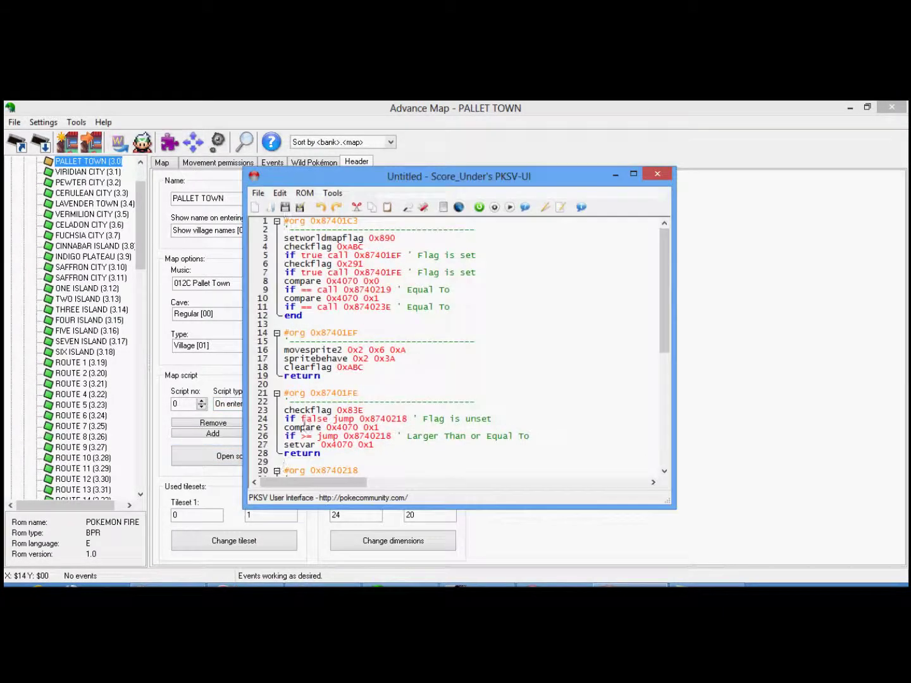
{"action": "left_click", "coordinate": [634, 176]}
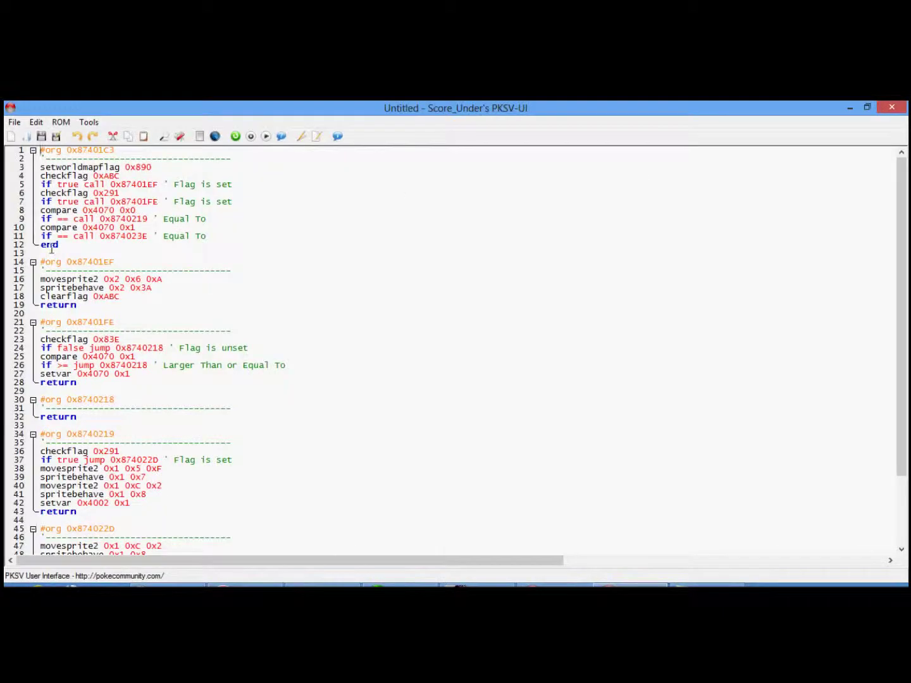
{"action": "left_click_drag", "start_coordinate": [165, 174], "coordinate": [40, 176]}
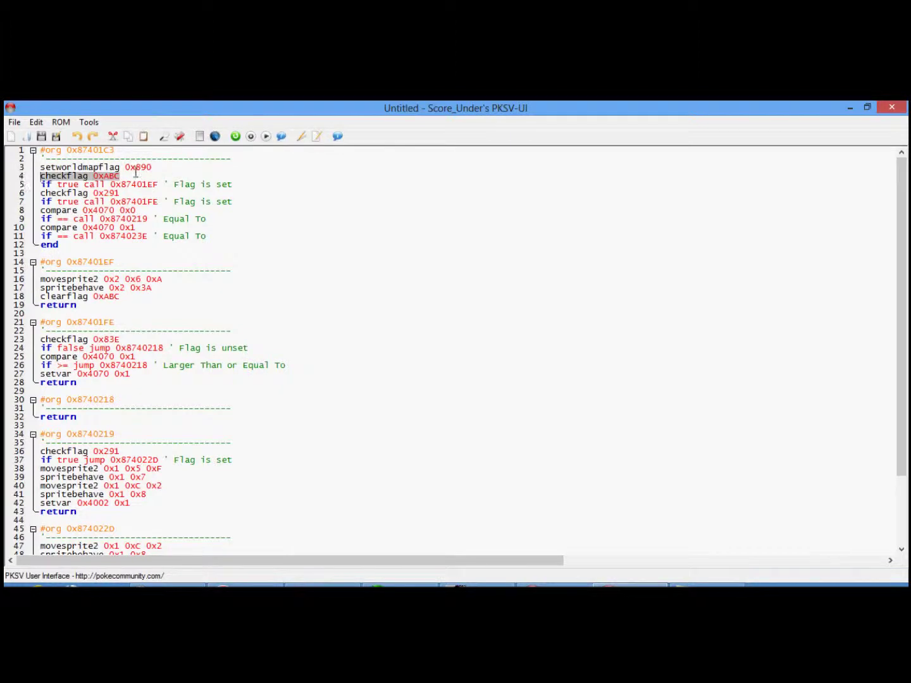
{"action": "mouse_move", "coordinate": [152, 167]}
{"action": "left_mouse_down"}
{"action": "mouse_move", "coordinate": [83, 159]}
{"action": "mouse_move", "coordinate": [40, 176]}
{"action": "mouse_move", "coordinate": [157, 185]}
{"action": "left_mouse_up"}
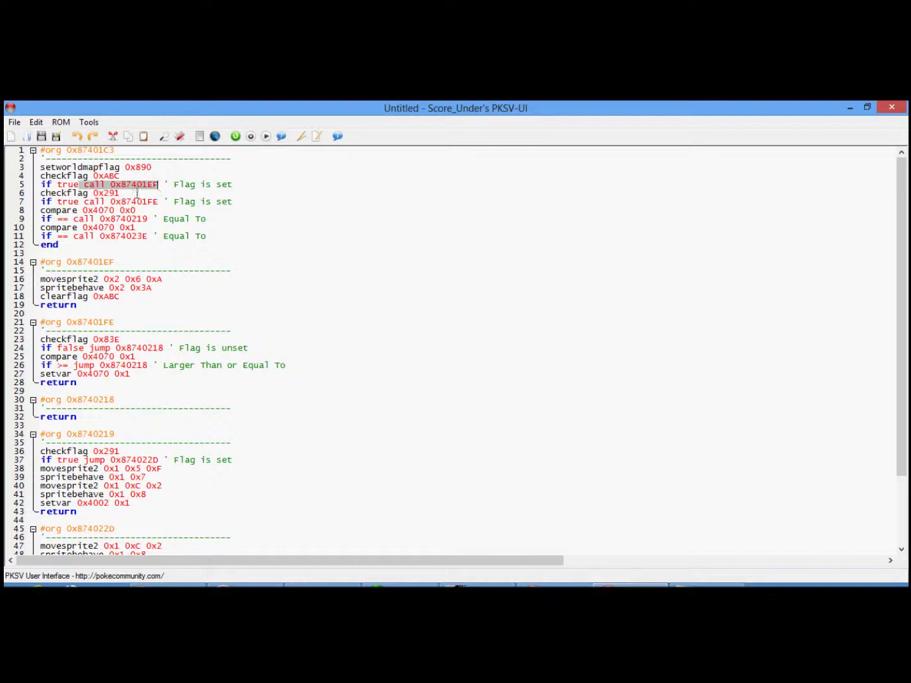
{"action": "left_click", "coordinate": [122, 199]}
{"action": "mouse_move", "coordinate": [238, 185]}
{"action": "left_mouse_down"}
{"action": "mouse_move", "coordinate": [41, 195]}
{"action": "mouse_move", "coordinate": [264, 210]}
{"action": "left_mouse_up"}
{"action": "left_click", "coordinate": [117, 203]}
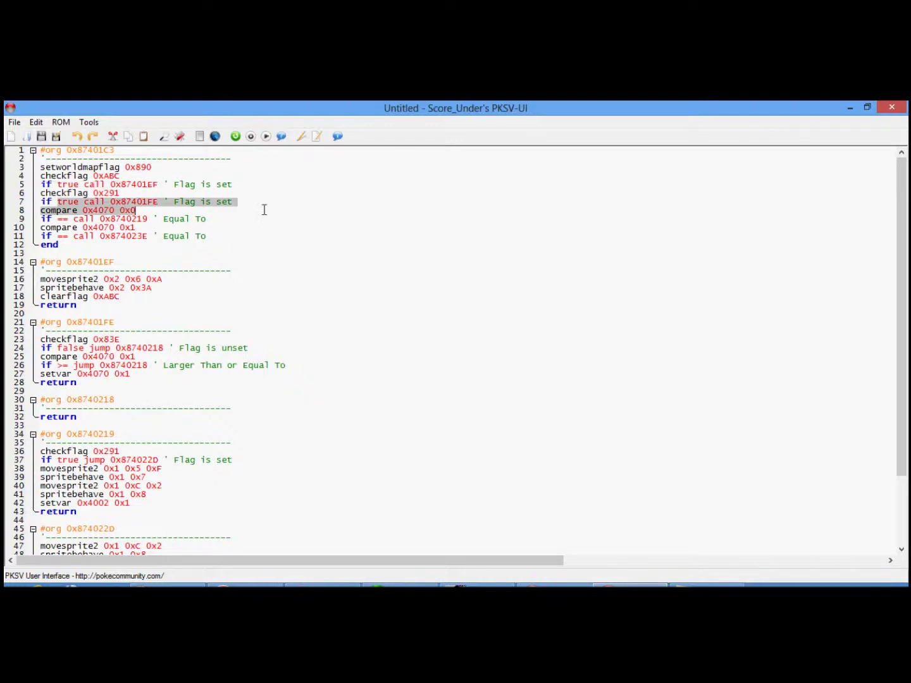
- Review the later lines: checkflag 0x83E, setvar, checkflag 0x291 and movesprite2 0x1 0x5 0xF
{"action": "left_click", "coordinate": [208, 252]}
{"action": "left_click_drag", "start_coordinate": [41, 201], "coordinate": [164, 219]}
{"action": "scroll", "coordinate": [157, 306], "scroll_direction": "down", "scroll_amount": 3}
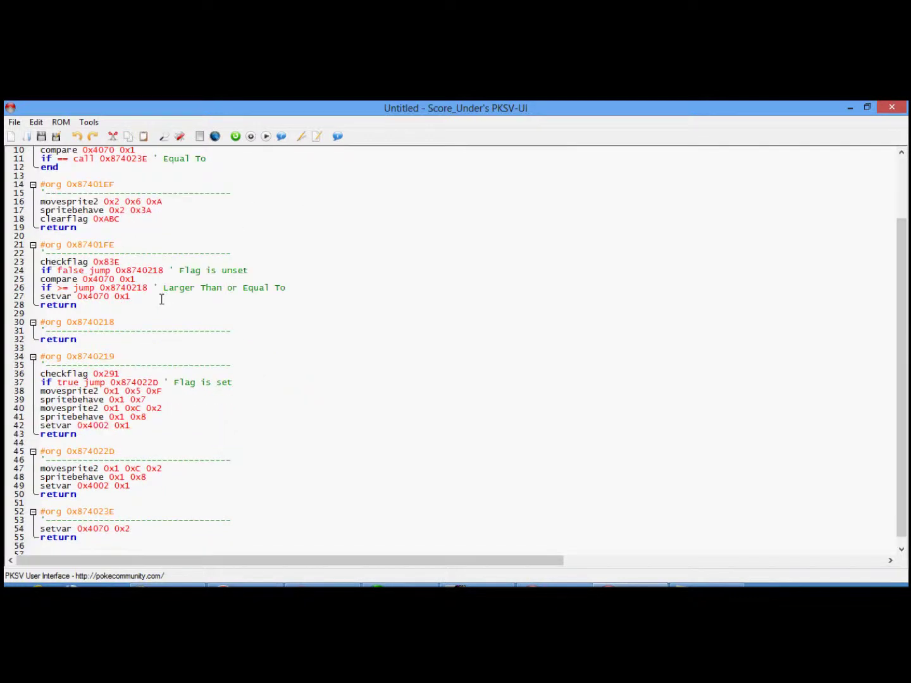
{"action": "scroll", "coordinate": [156, 306], "scroll_direction": "down", "scroll_amount": 1}
{"action": "scroll", "coordinate": [143, 334], "scroll_direction": "up", "scroll_amount": 4}
{"action": "left_click_drag", "start_coordinate": [93, 374], "coordinate": [135, 373]}
{"action": "left_click", "coordinate": [106, 340]}
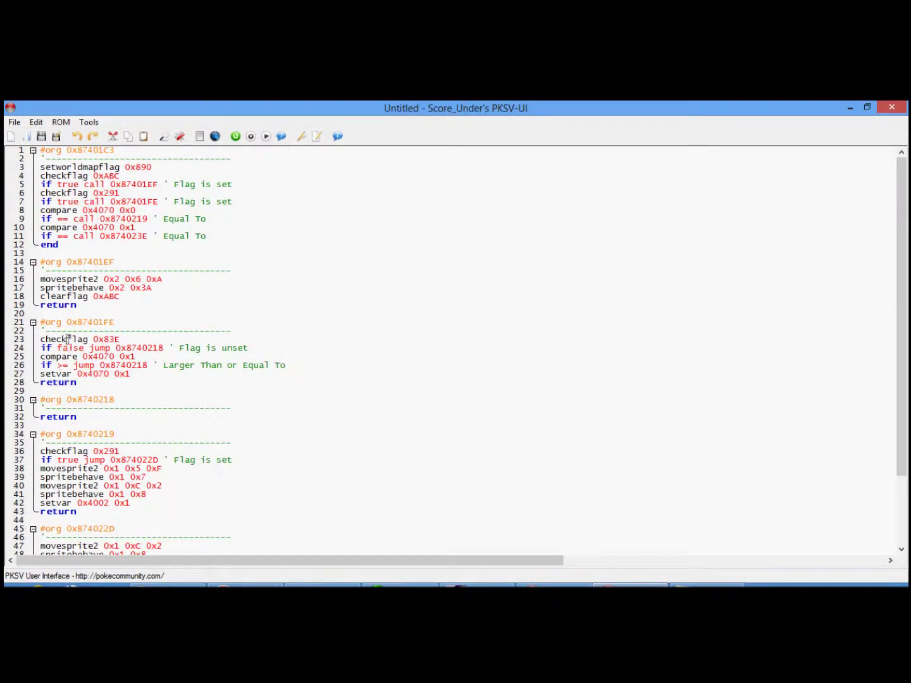
{"action": "left_click_drag", "start_coordinate": [65, 340], "coordinate": [143, 349]}
{"action": "left_click", "coordinate": [71, 349]}
{"action": "mouse_move", "coordinate": [64, 374]}
{"action": "left_mouse_down"}
{"action": "mouse_move", "coordinate": [131, 374]}
{"action": "mouse_move", "coordinate": [121, 374]}
{"action": "left_mouse_up"}
{"action": "scroll", "coordinate": [282, 449], "scroll_direction": "down", "scroll_amount": 3}
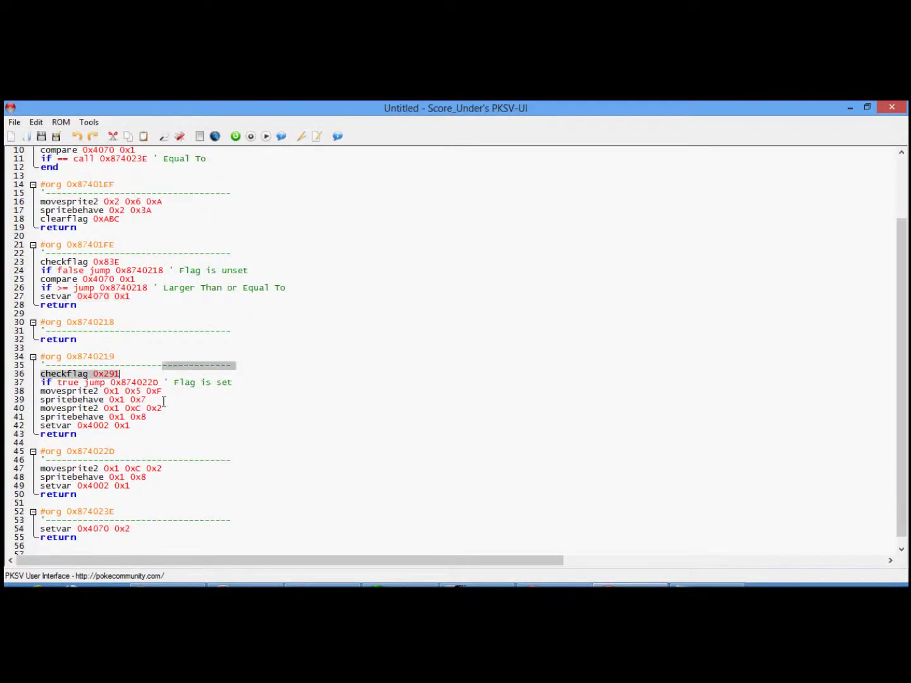
{"action": "left_click", "coordinate": [125, 529]}
{"action": "scroll", "coordinate": [181, 505], "scroll_direction": "up", "scroll_amount": 3}
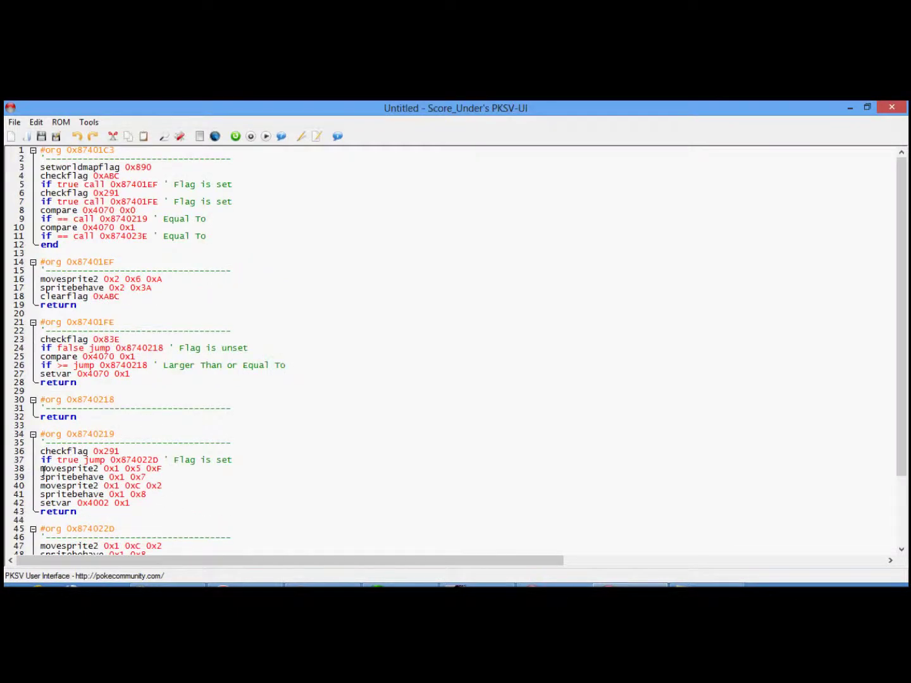
{"action": "left_click_drag", "start_coordinate": [41, 469], "coordinate": [157, 470]}
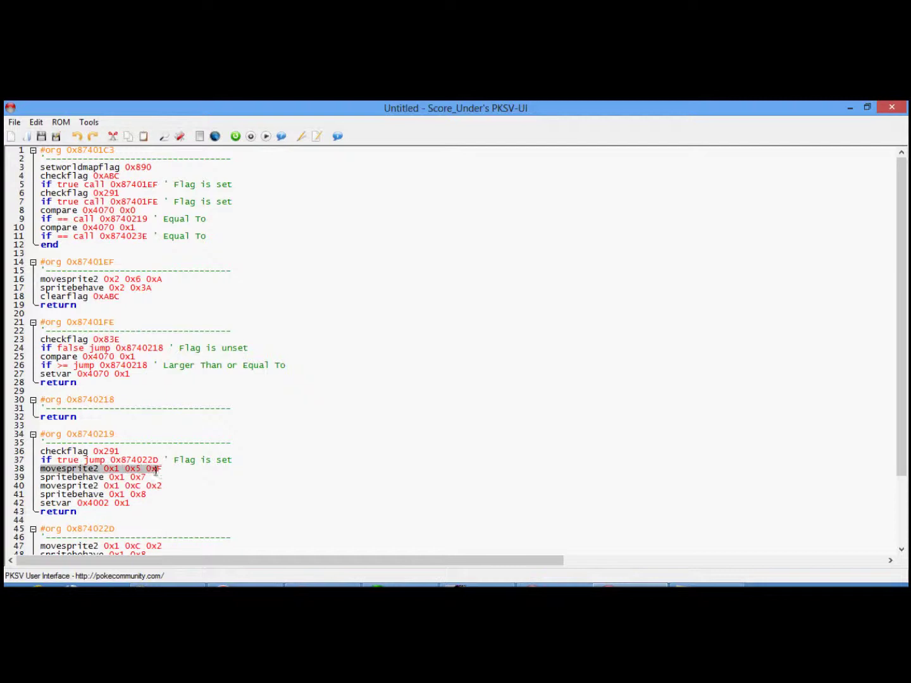
{"action": "left_click_drag", "start_coordinate": [146, 478], "coordinate": [47, 478]}
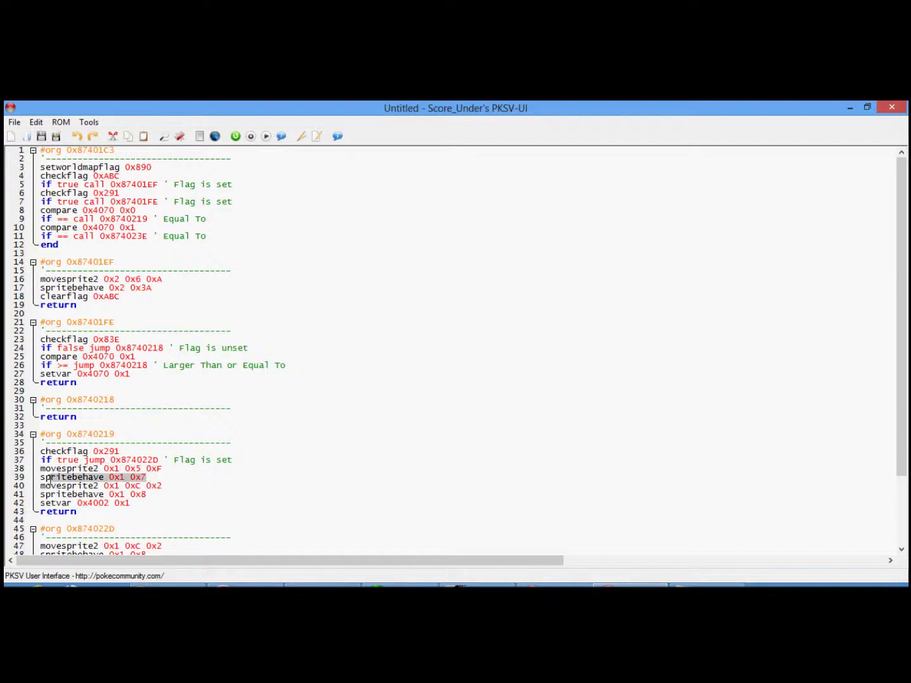
{"action": "left_click", "coordinate": [191, 392]}
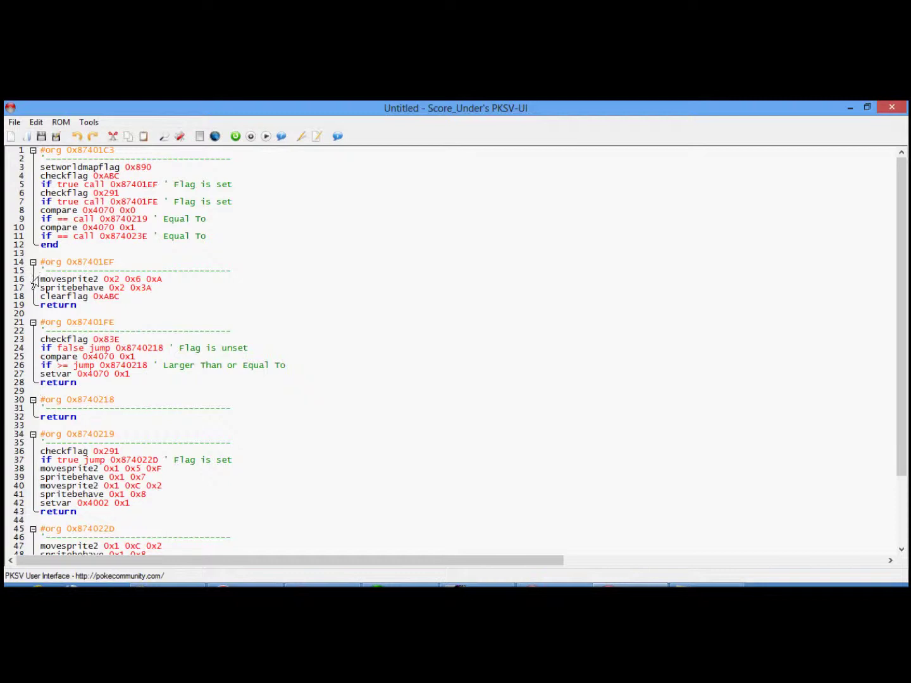
{"action": "left_click_drag", "start_coordinate": [40, 279], "coordinate": [93, 280]}
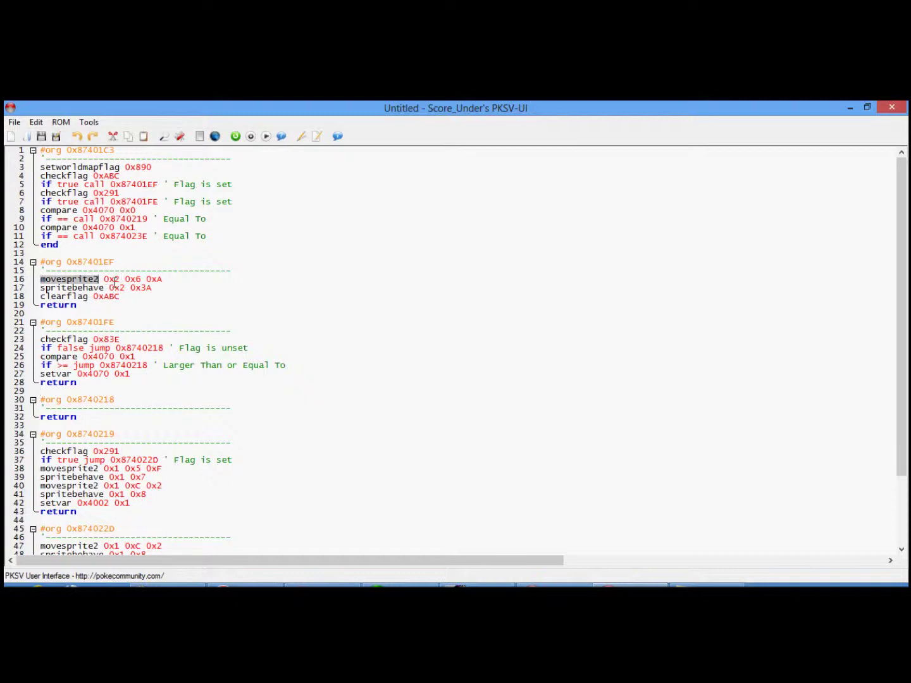
{"action": "left_click", "coordinate": [103, 280]}
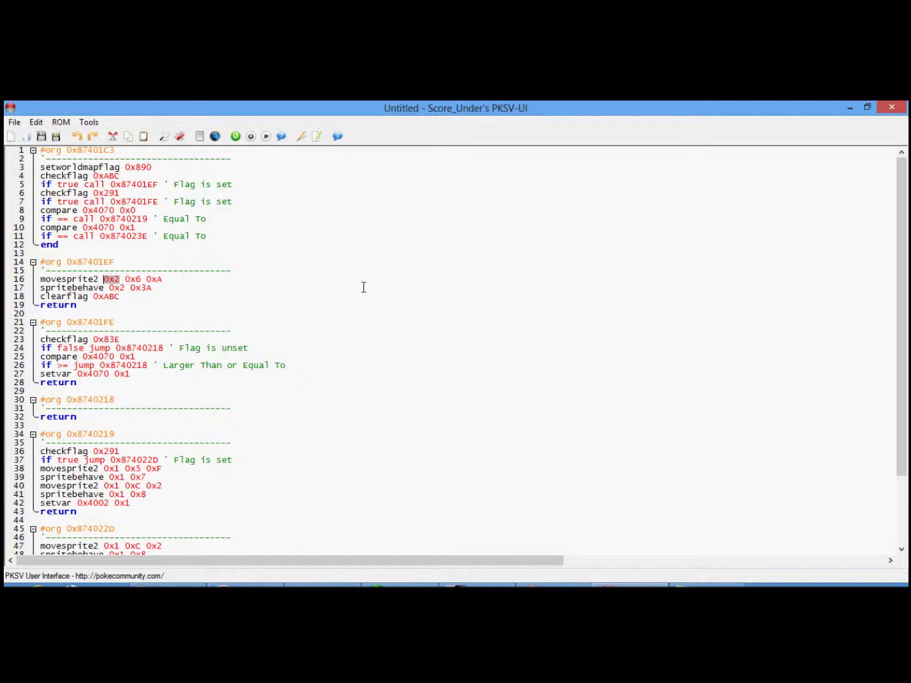
- Show Pallet Town's events and select the southern NPC, person event number 2
{"action": "key", "text": "alt+Tab"}
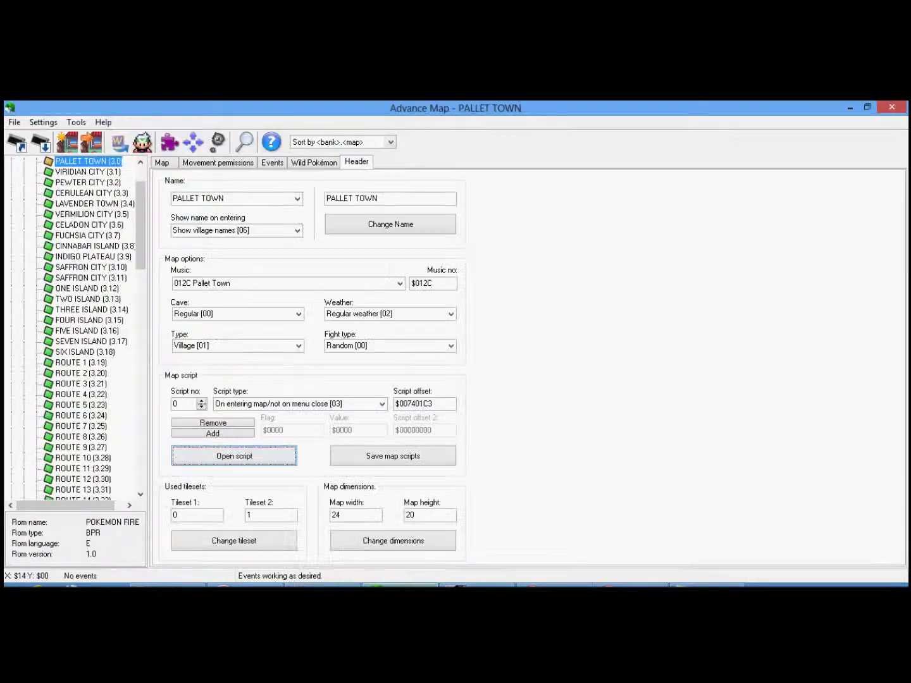
{"action": "left_click", "coordinate": [272, 163]}
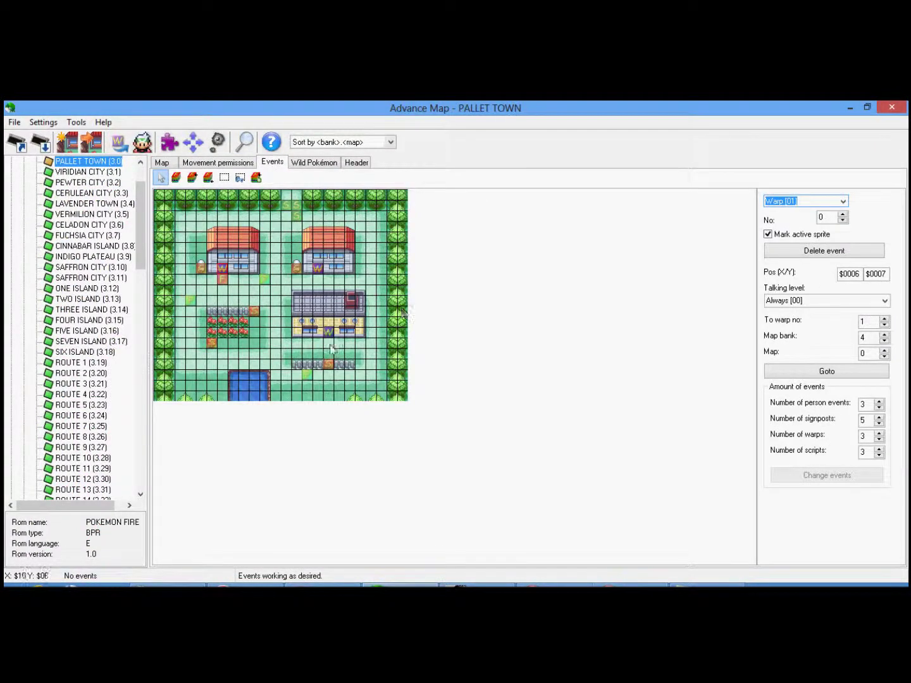
{"action": "left_click", "coordinate": [309, 374]}
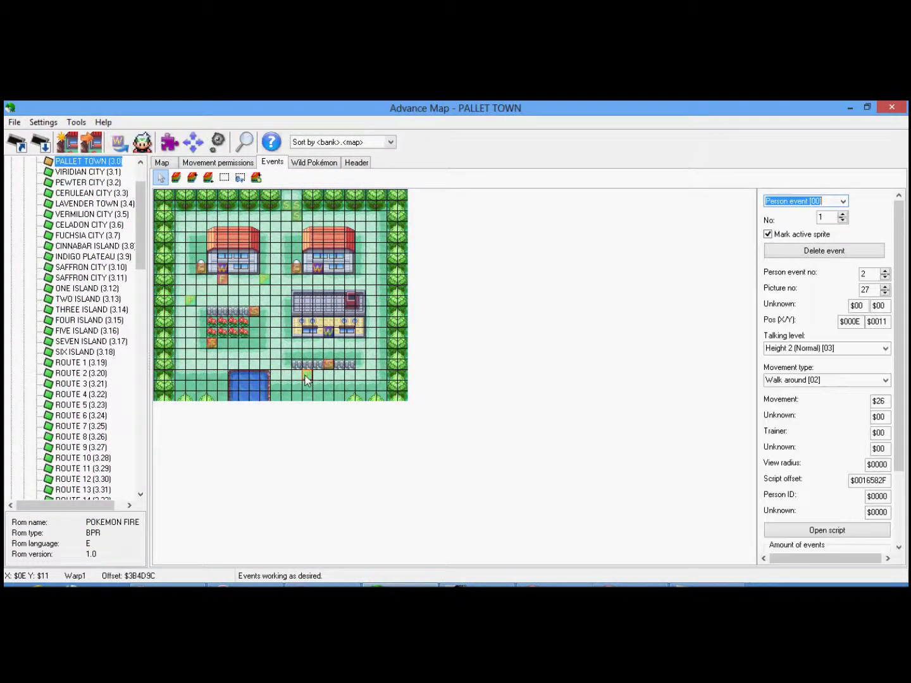
{"action": "double_click", "coordinate": [865, 272]}
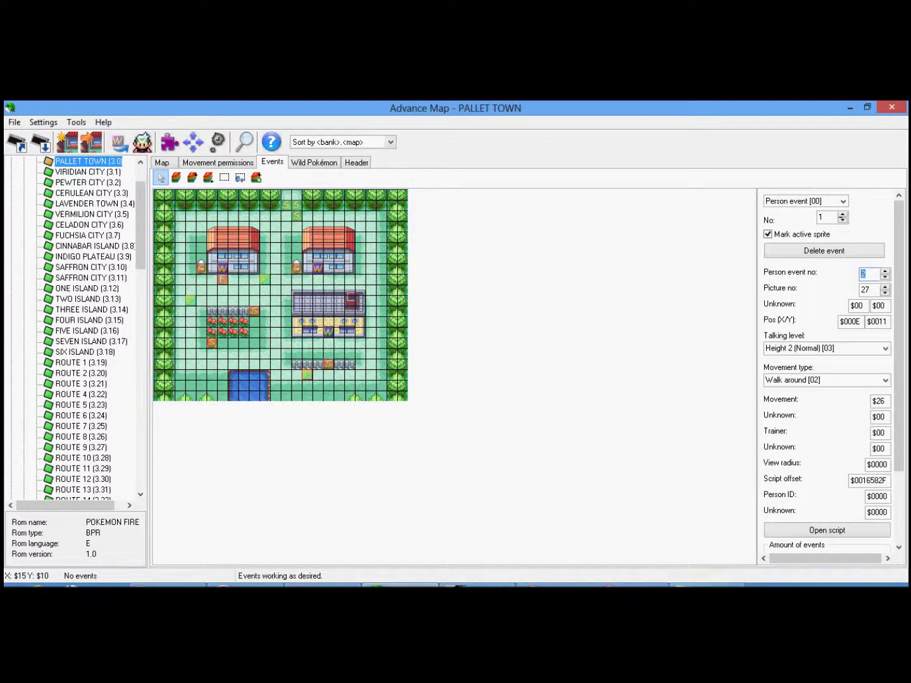
- Compare with the script's 0x6 0xA coordinates, dragging the NPC to tile 6,A and back
{"action": "left_click", "coordinate": [631, 584]}
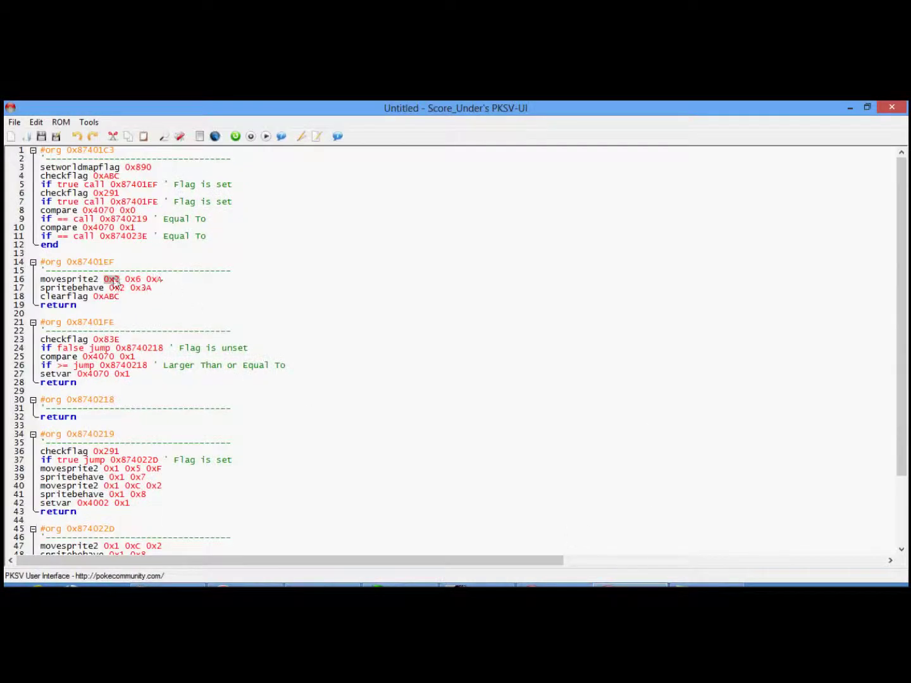
{"action": "left_click_drag", "start_coordinate": [126, 279], "coordinate": [162, 279]}
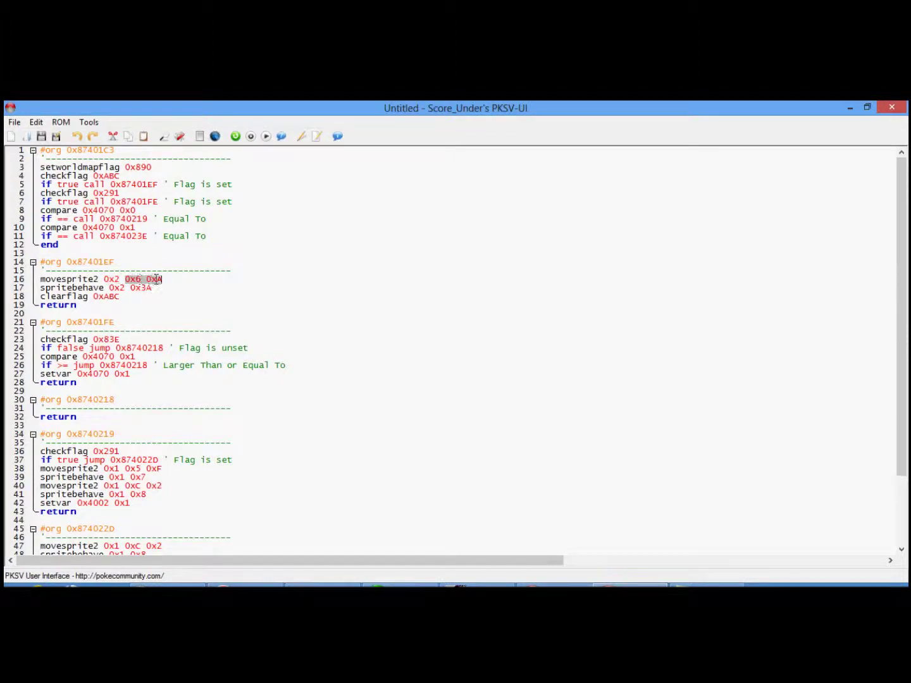
{"action": "left_click", "coordinate": [167, 280]}
{"action": "left_click", "coordinate": [402, 585]}
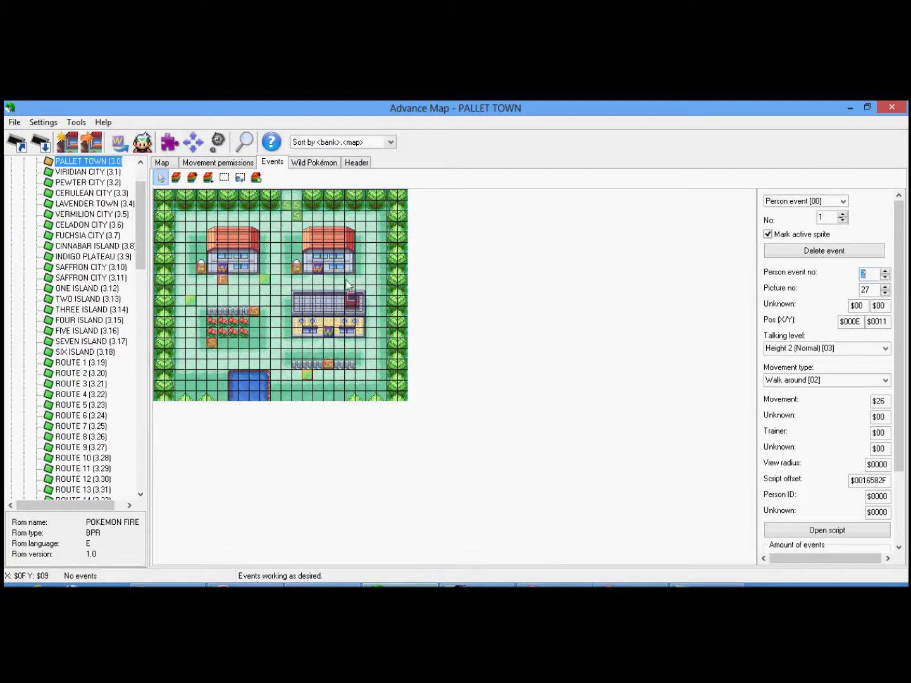
{"action": "left_click", "coordinate": [627, 585]}
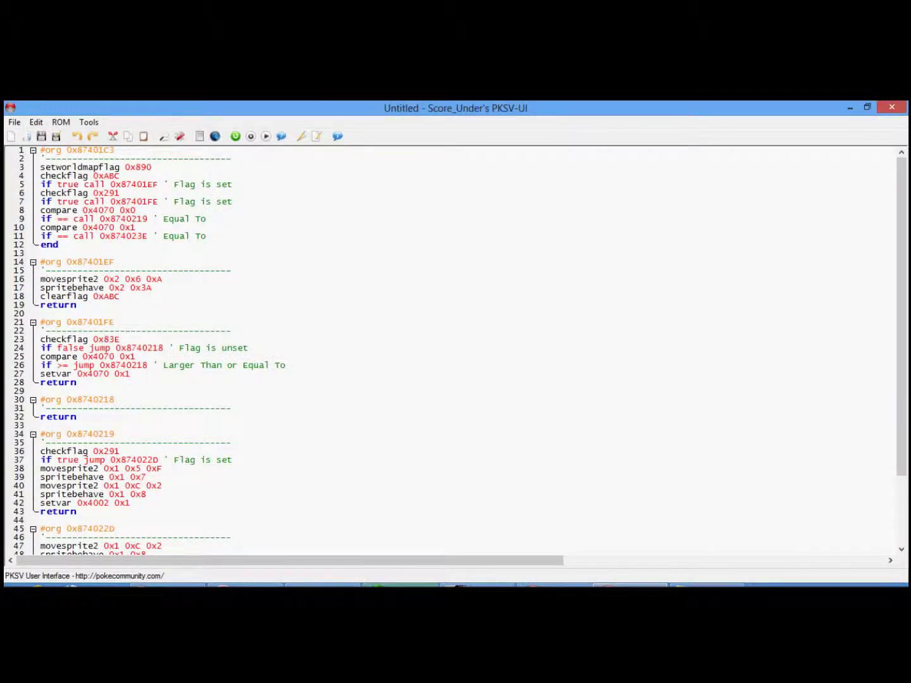
{"action": "left_click", "coordinate": [402, 585]}
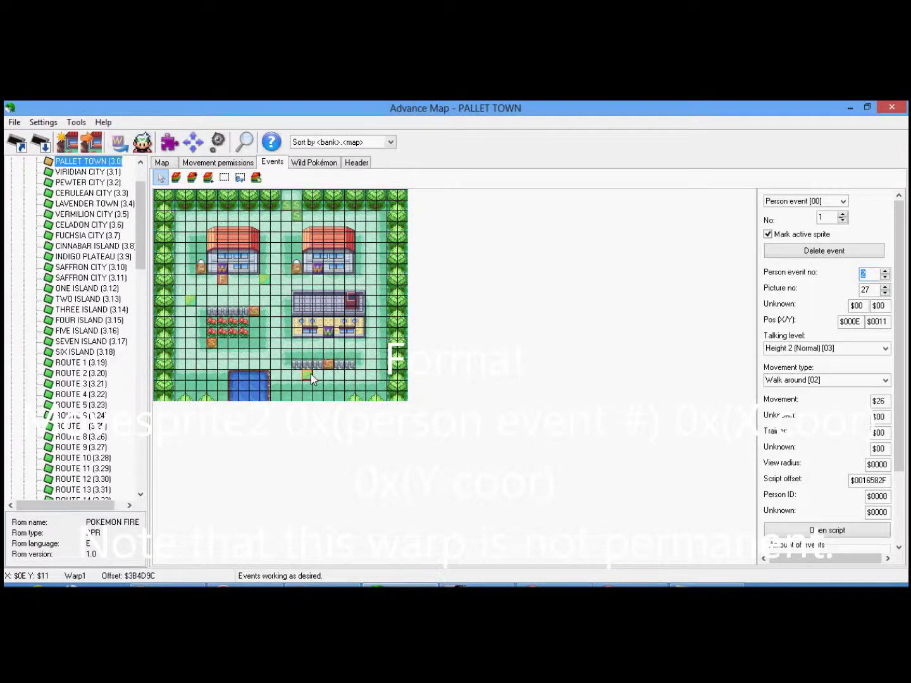
{"action": "left_click_drag", "start_coordinate": [311, 375], "coordinate": [226, 299]}
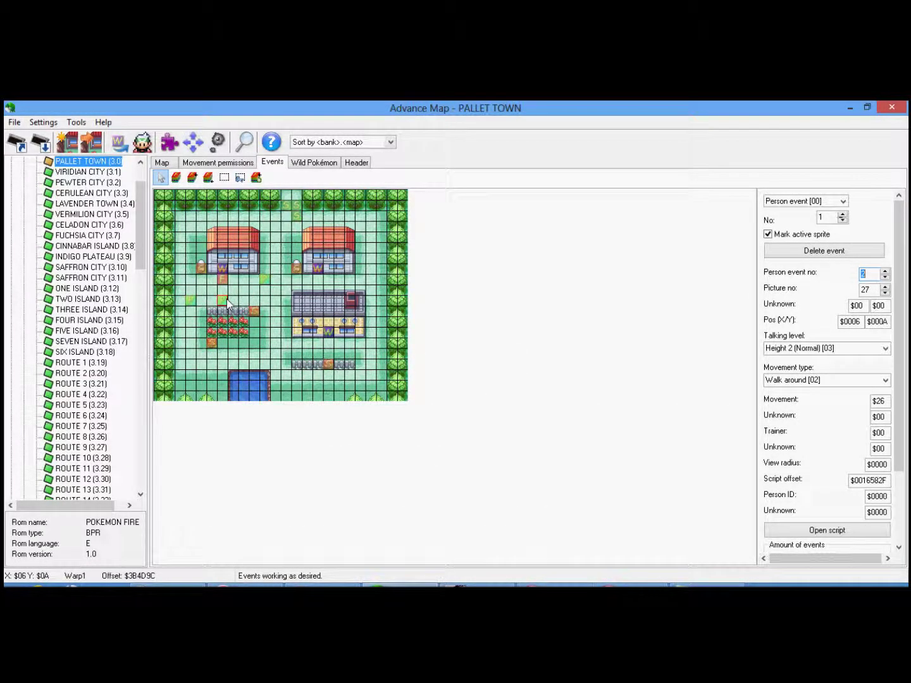
{"action": "left_click_drag", "start_coordinate": [226, 299], "coordinate": [306, 375]}
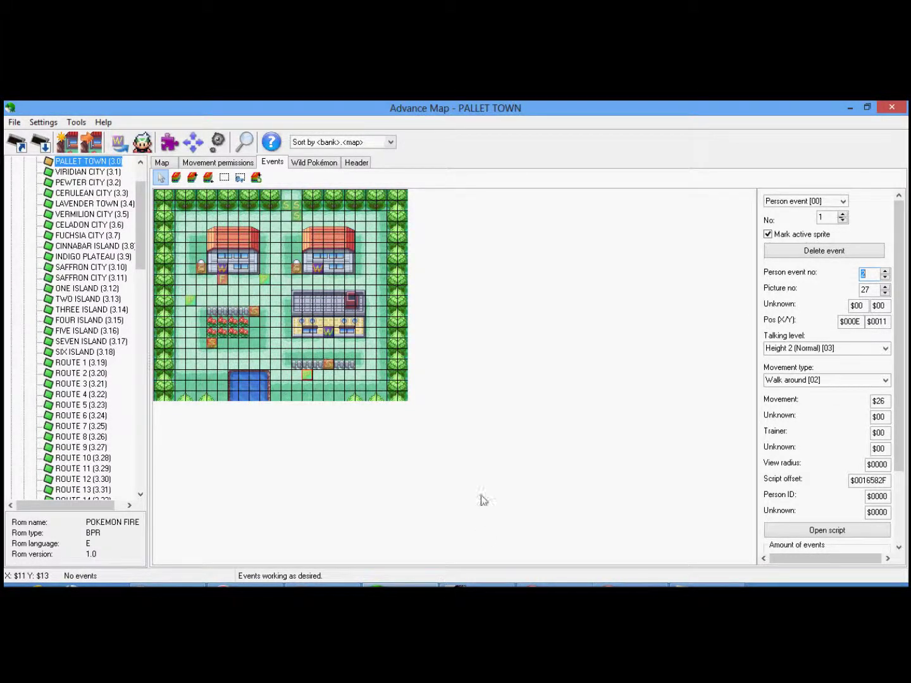
{"action": "key", "text": "alt+Tab"}
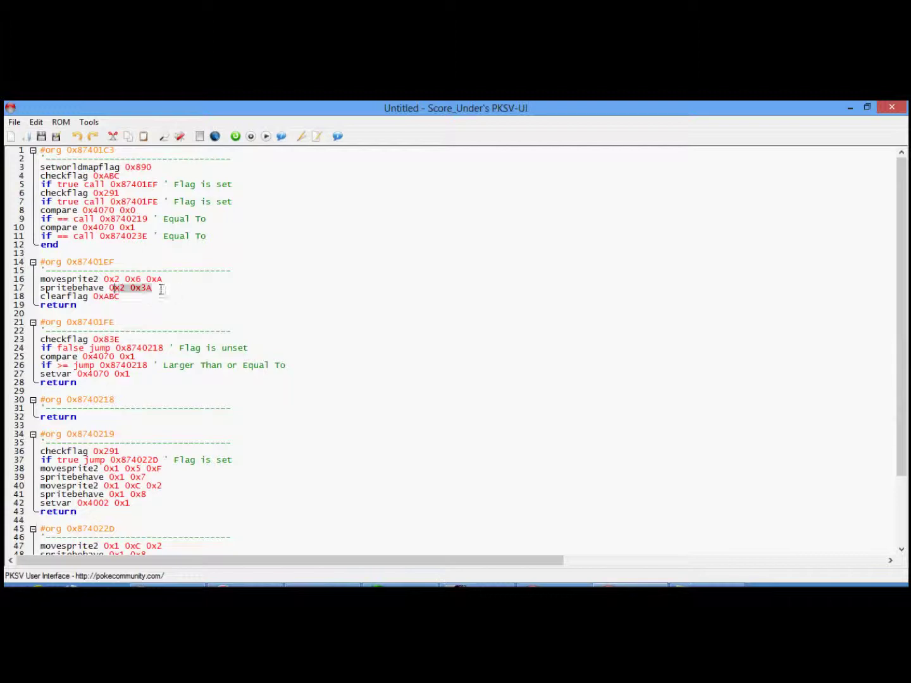
{"action": "left_click_drag", "start_coordinate": [153, 289], "coordinate": [40, 288]}
{"action": "left_click", "coordinate": [158, 293]}
{"action": "left_click", "coordinate": [398, 585]}
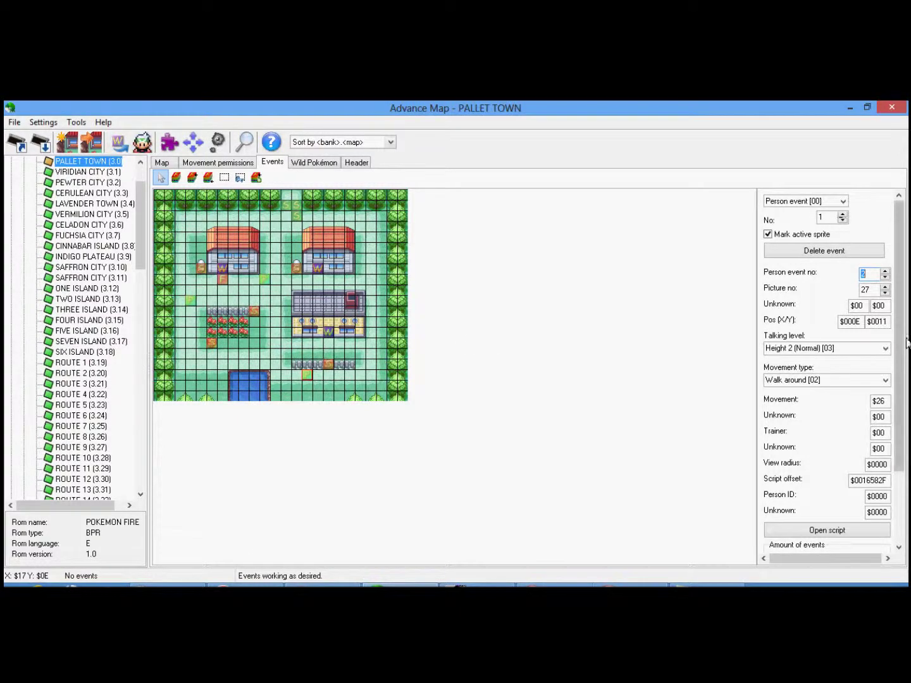
{"action": "left_click_drag", "start_coordinate": [901, 370], "coordinate": [901, 498]}
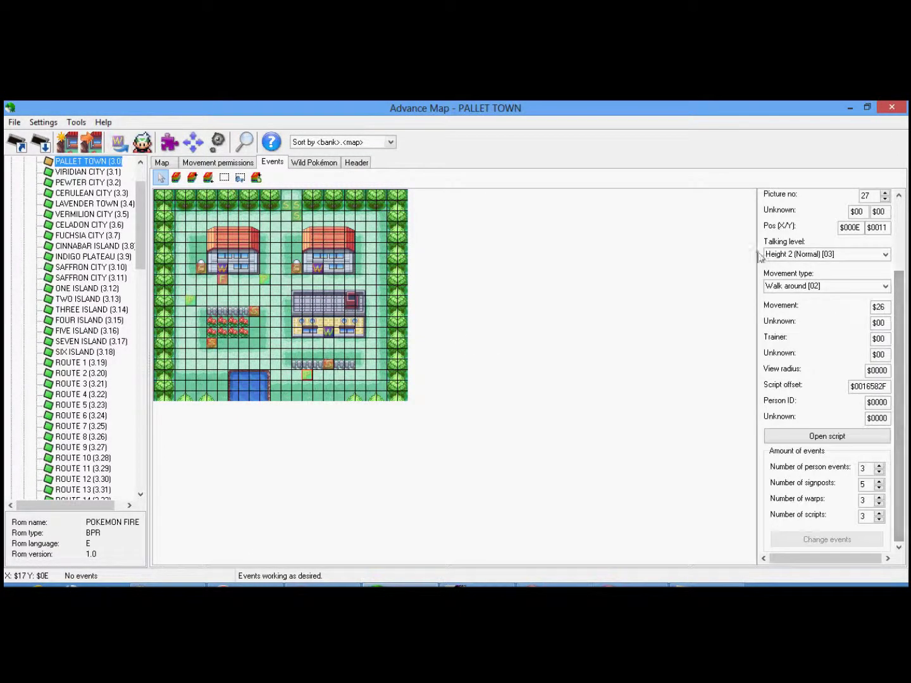
{"action": "left_click", "coordinate": [850, 285]}
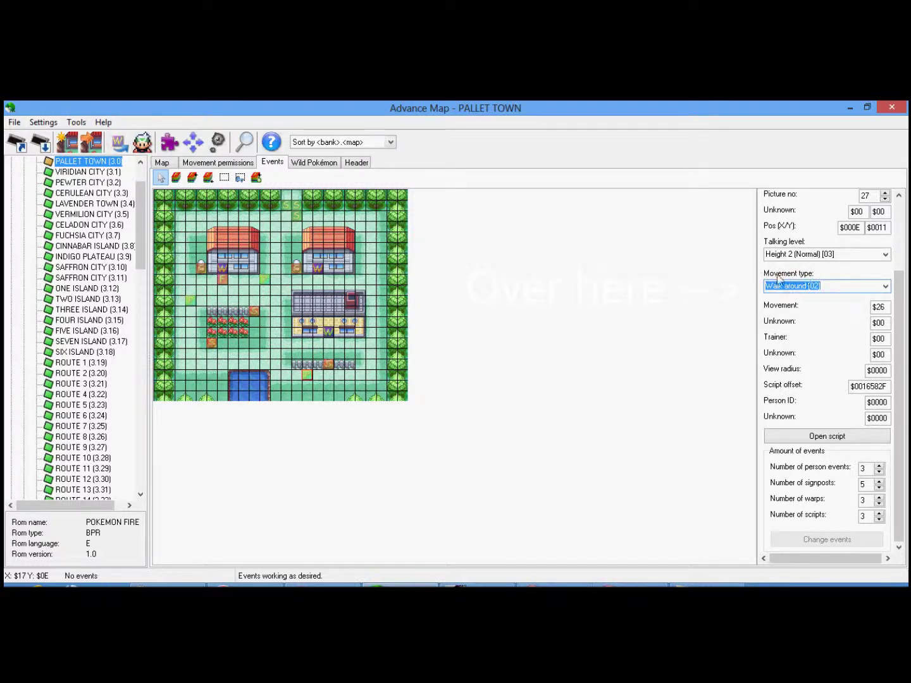
{"action": "left_click", "coordinate": [885, 285]}
{"action": "mouse_move", "coordinate": [888, 324]}
{"action": "left_mouse_down"}
{"action": "mouse_move", "coordinate": [888, 484]}
{"action": "mouse_move", "coordinate": [888, 306]}
{"action": "left_mouse_up"}
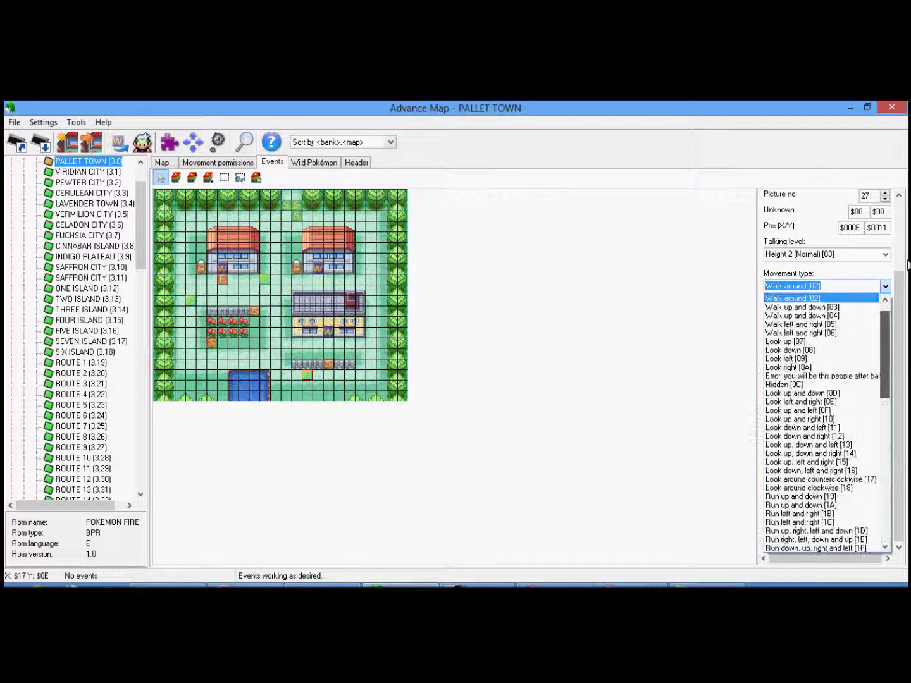
{"action": "scroll", "coordinate": [825, 391], "scroll_direction": "up", "scroll_amount": 2}
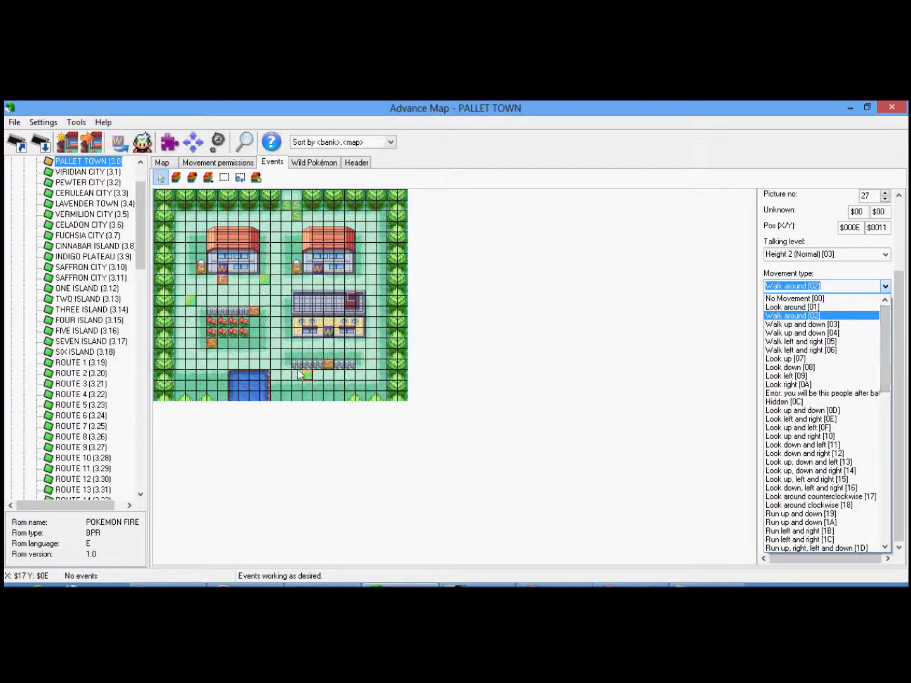
{"action": "left_click", "coordinate": [796, 316]}
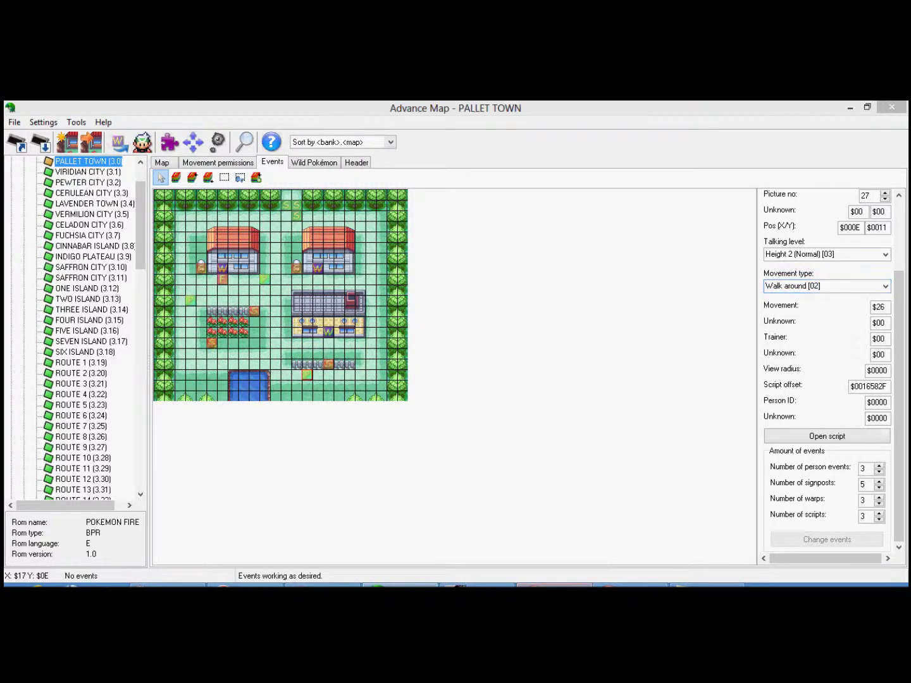
{"action": "left_click", "coordinate": [545, 584]}
{"action": "left_click", "coordinate": [429, 585]}
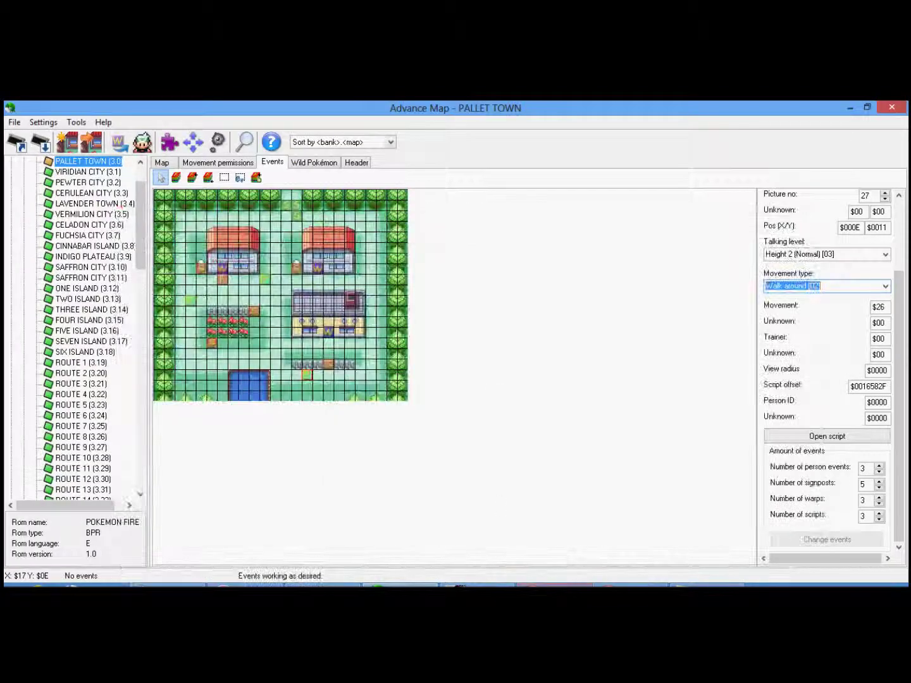
{"action": "right_click", "coordinate": [555, 585]}
{"action": "left_click", "coordinate": [571, 565]}
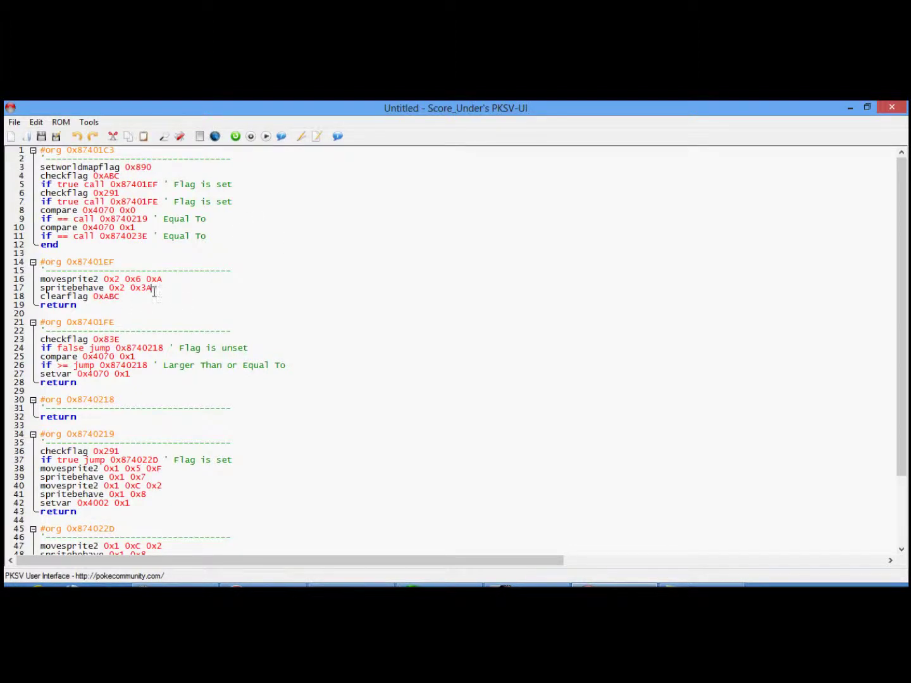
{"action": "mouse_move", "coordinate": [153, 288]}
{"action": "left_mouse_down"}
{"action": "mouse_move", "coordinate": [40, 289]}
{"action": "mouse_move", "coordinate": [120, 297]}
{"action": "left_mouse_up"}
{"action": "left_click", "coordinate": [40, 289]}
{"action": "left_click", "coordinate": [153, 290]}
{"action": "left_click_drag", "start_coordinate": [127, 288], "coordinate": [91, 287]}
{"action": "left_click", "coordinate": [143, 290]}
{"action": "left_click", "coordinate": [525, 586]}
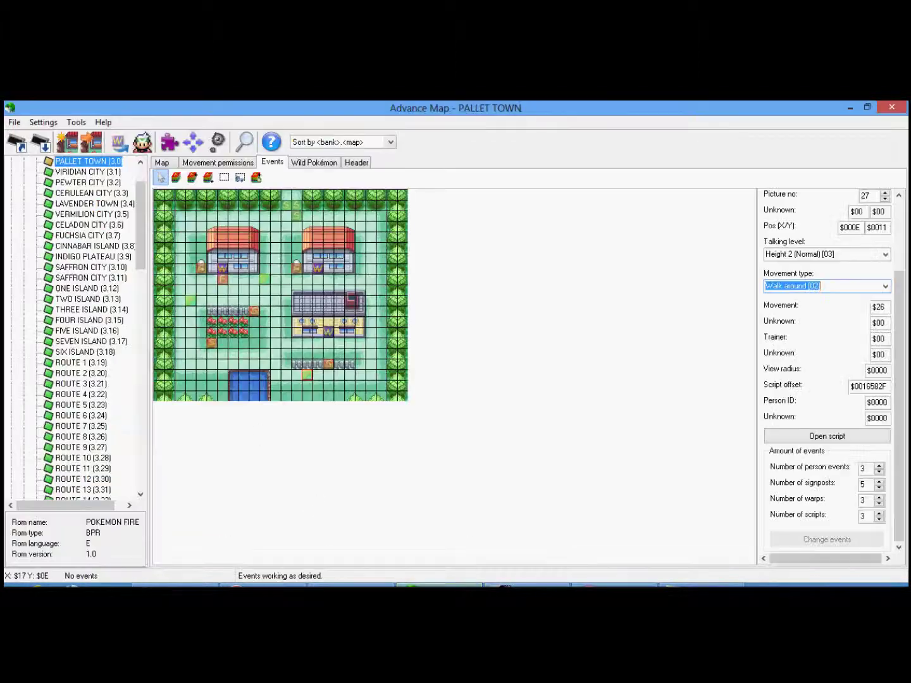
{"action": "left_click", "coordinate": [885, 285]}
{"action": "scroll", "coordinate": [826, 399], "scroll_direction": "down", "scroll_amount": 5}
{"action": "scroll", "coordinate": [826, 427], "scroll_direction": "down", "scroll_amount": 5}
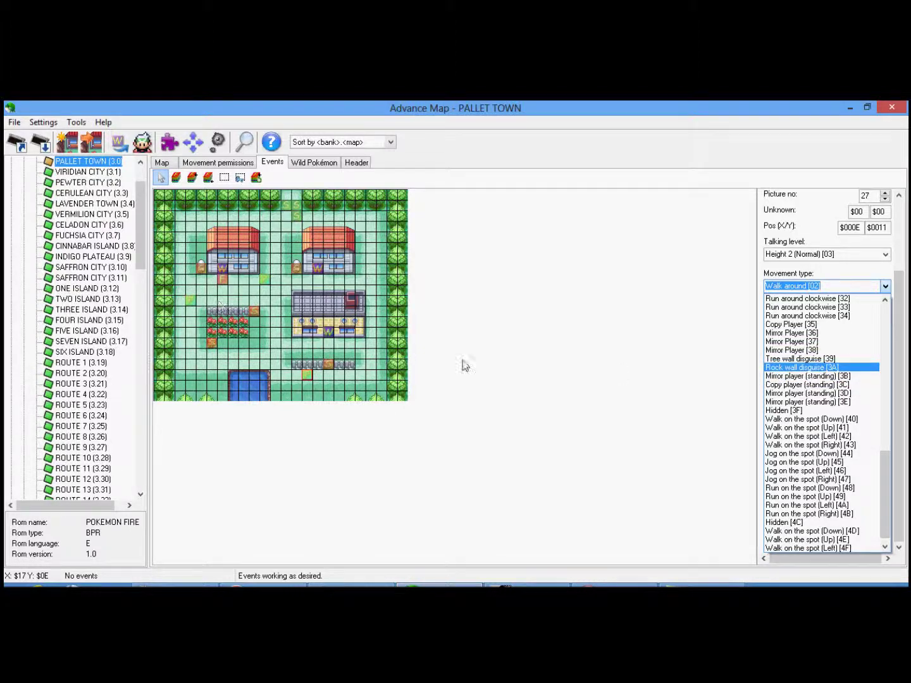
{"action": "left_click", "coordinate": [649, 375]}
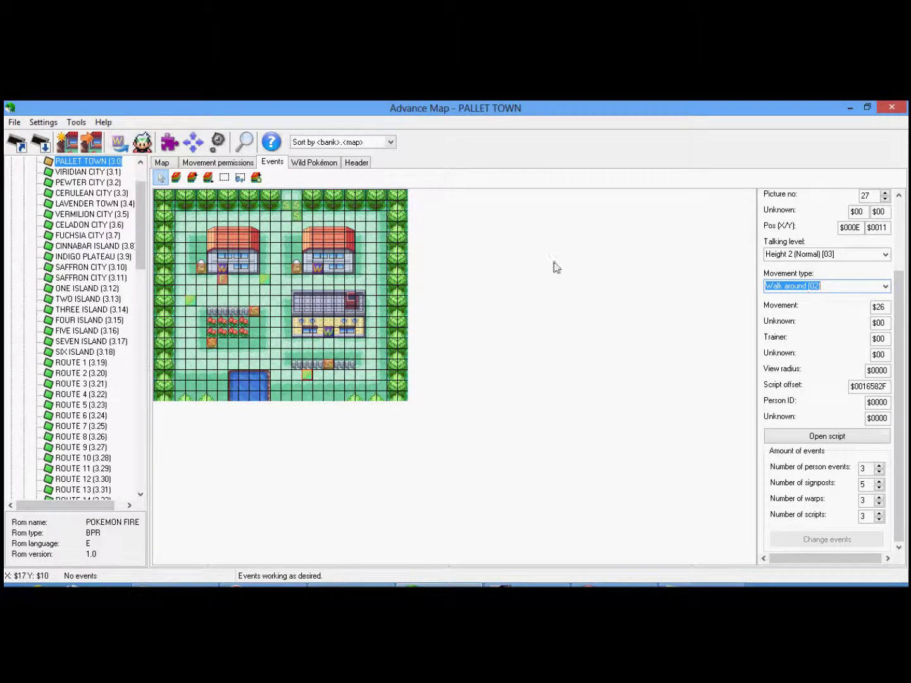
{"action": "left_click", "coordinate": [356, 163]}
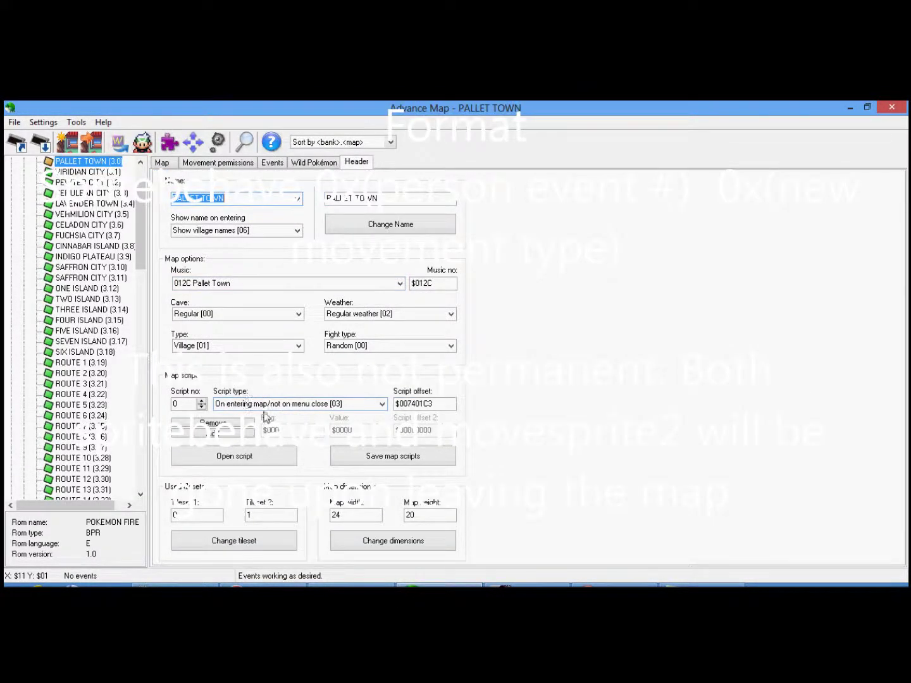
- Open and close Pallet Town's script, then follow a warp with Goto into the house interior
{"action": "left_click", "coordinate": [265, 457]}
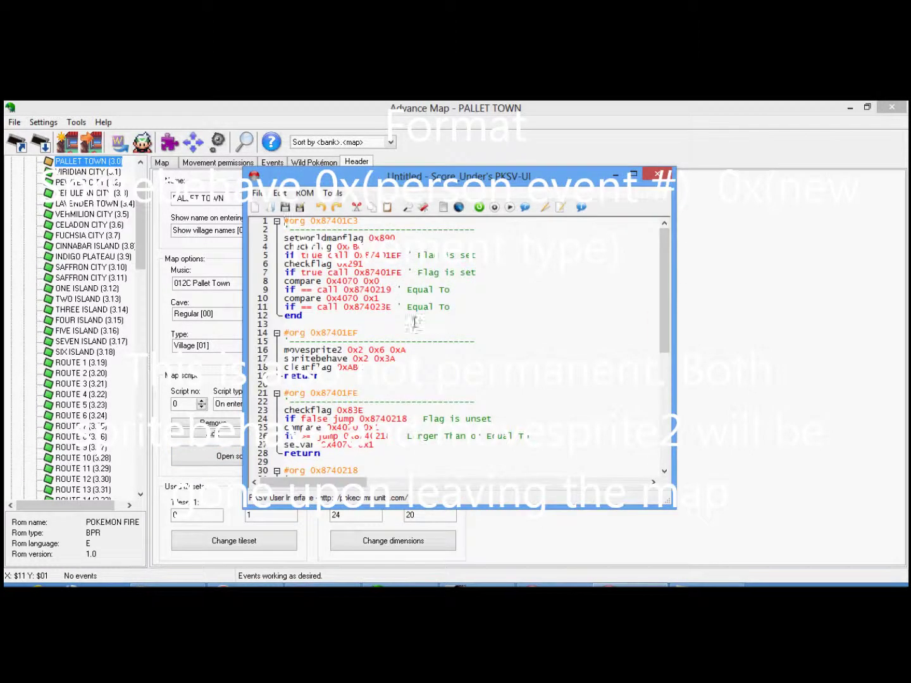
{"action": "scroll", "coordinate": [427, 328], "scroll_direction": "down", "scroll_amount": 5}
{"action": "scroll", "coordinate": [420, 348], "scroll_direction": "down", "scroll_amount": 5}
{"action": "scroll", "coordinate": [413, 367], "scroll_direction": "up", "scroll_amount": 5}
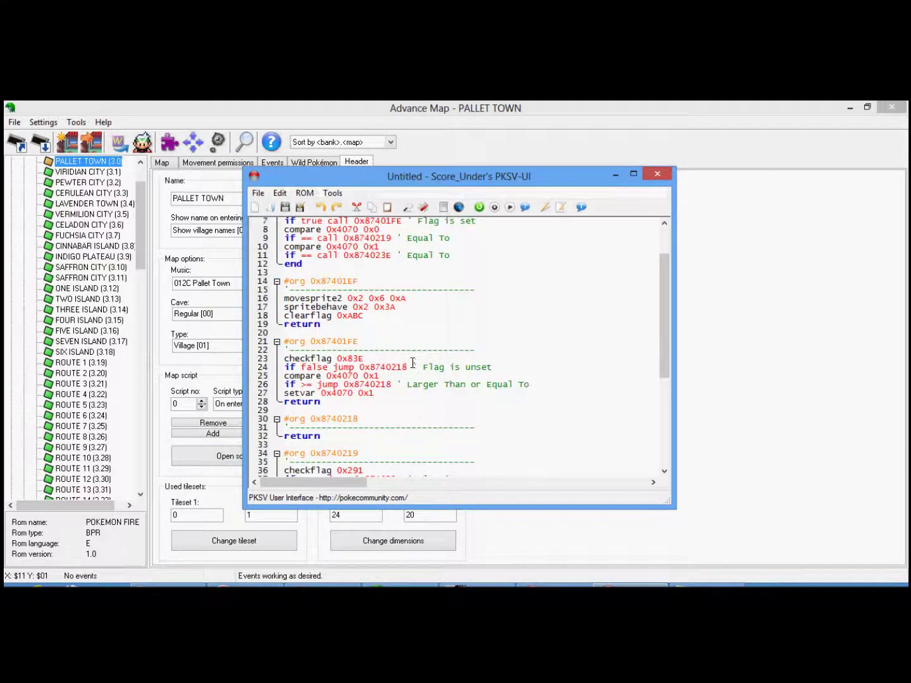
{"action": "scroll", "coordinate": [398, 342], "scroll_direction": "up", "scroll_amount": 5}
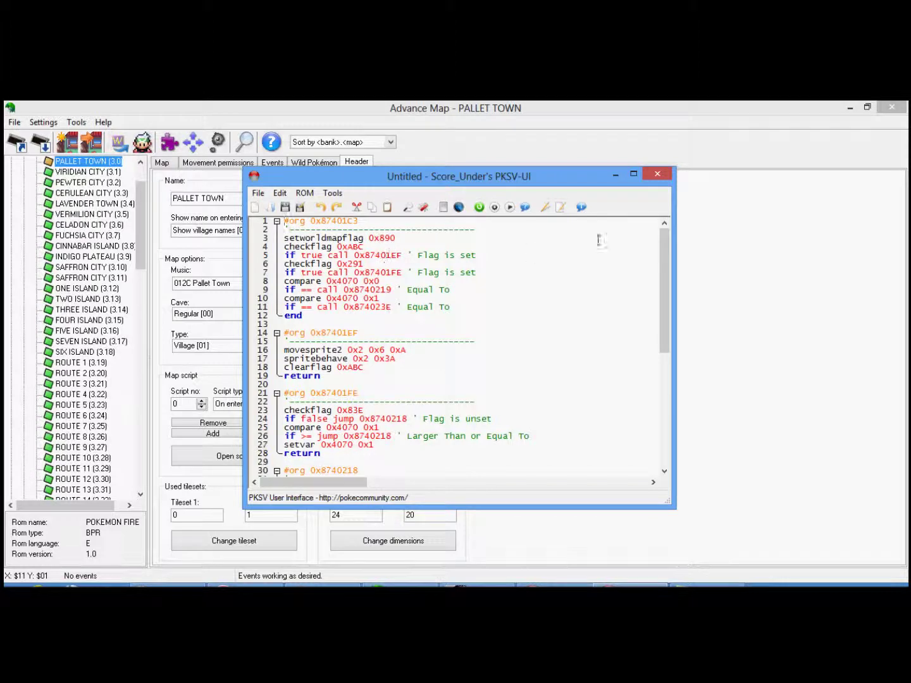
{"action": "left_click", "coordinate": [656, 175]}
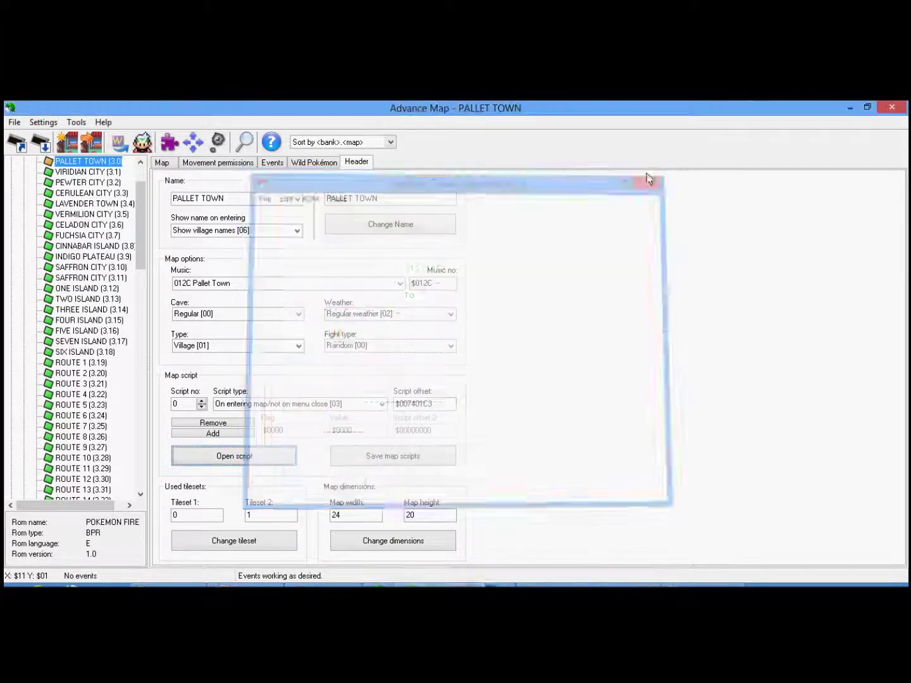
{"action": "left_click", "coordinate": [271, 162]}
{"action": "left_click", "coordinate": [248, 385]}
{"action": "left_click", "coordinate": [827, 371]}
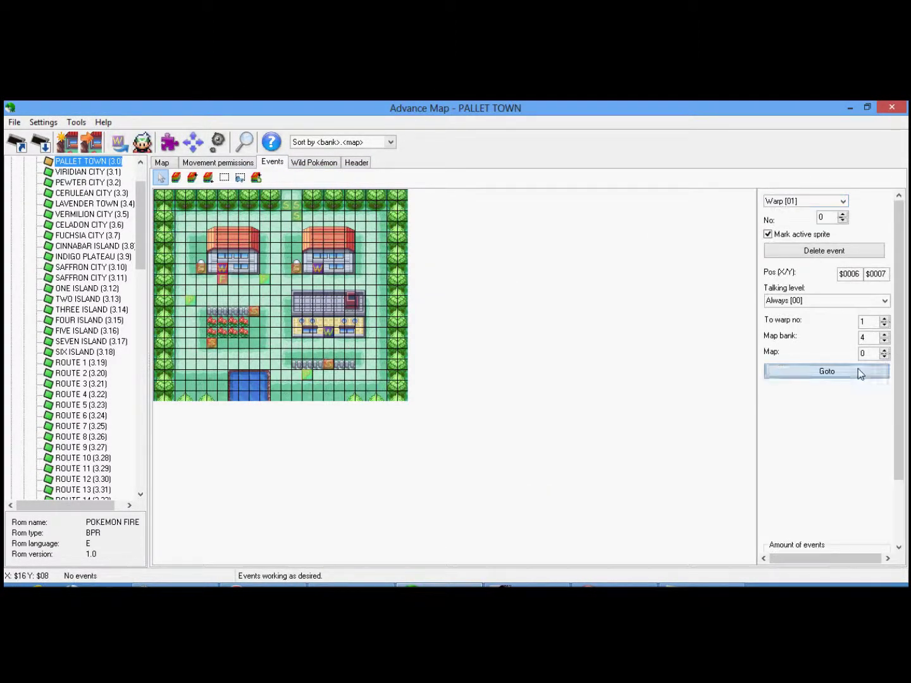
{"action": "left_click", "coordinate": [442, 387]}
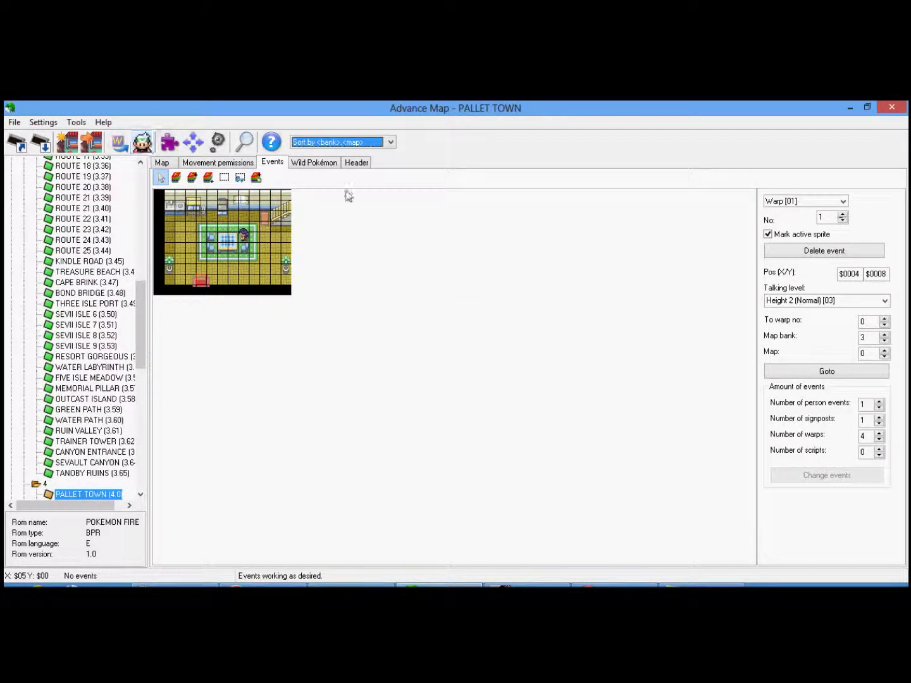
- Open the interior map's script, add a line after addvar, and save it as Playback Script.pks
{"action": "left_click", "coordinate": [356, 162]}
{"action": "left_click", "coordinate": [235, 456]}
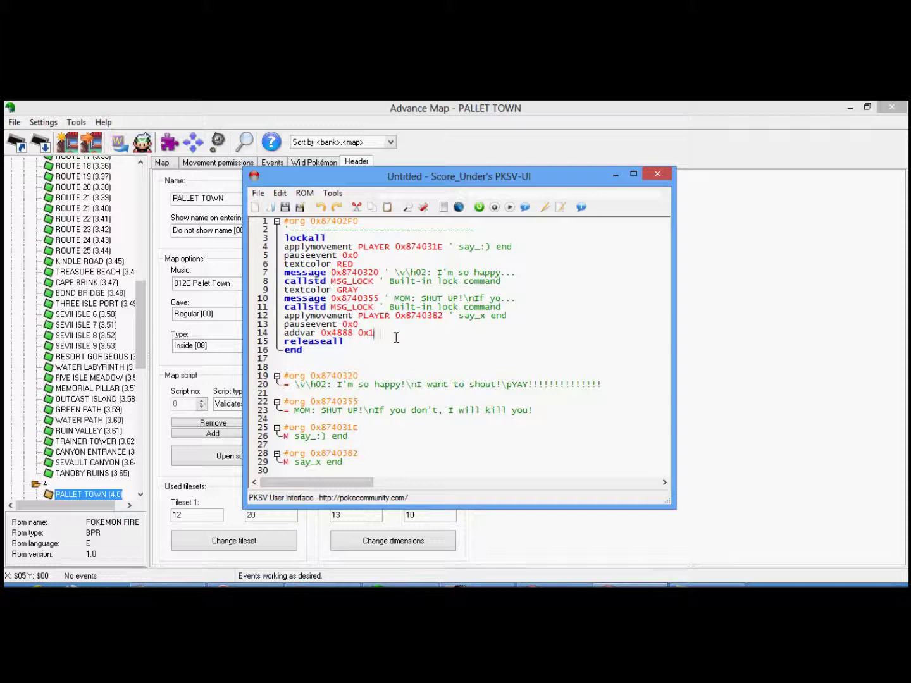
{"action": "key", "text": "Return"}
{"action": "type", "text": "setfl"}
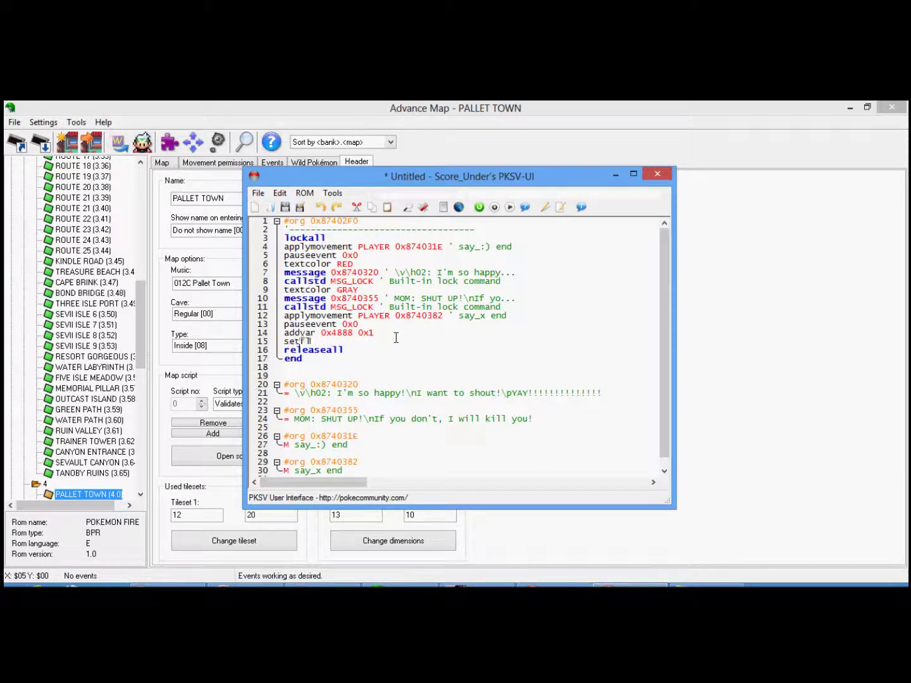
{"action": "type", "text": "ag 0xABC"}
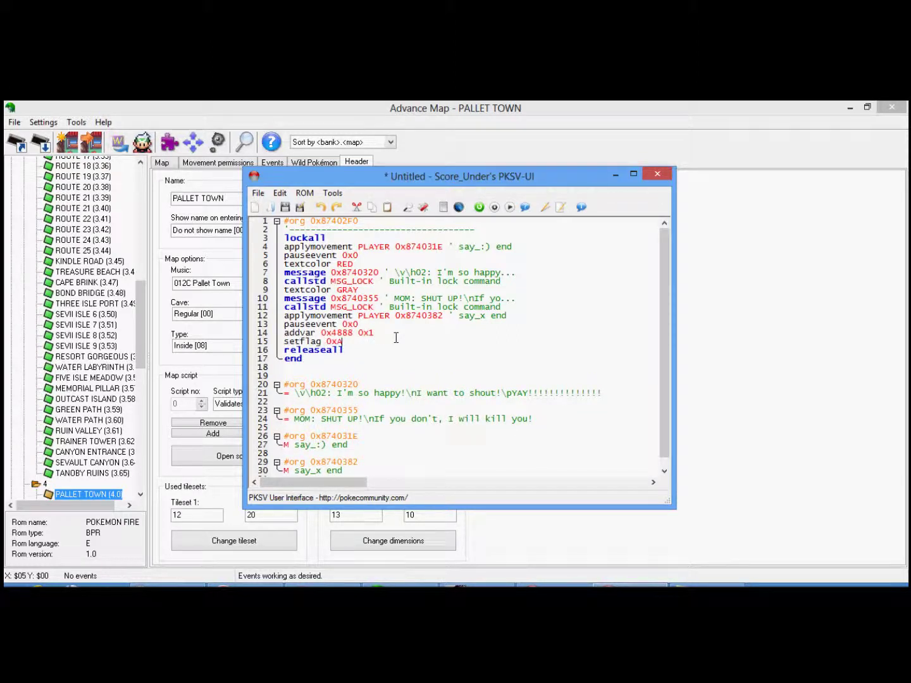
{"action": "left_click", "coordinate": [258, 193]}
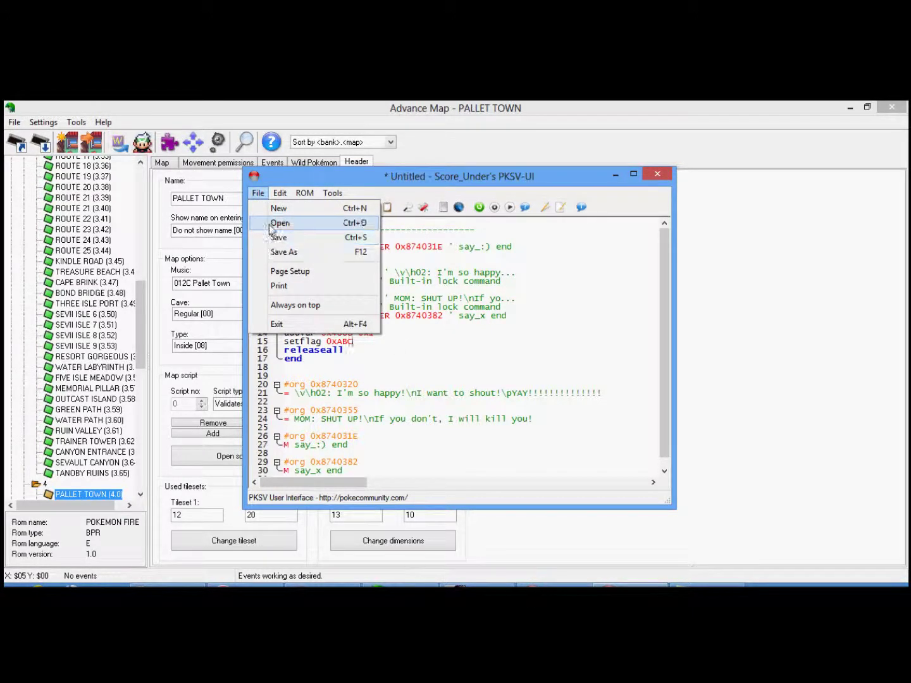
{"action": "left_click", "coordinate": [283, 252]}
{"action": "left_click", "coordinate": [416, 294]}
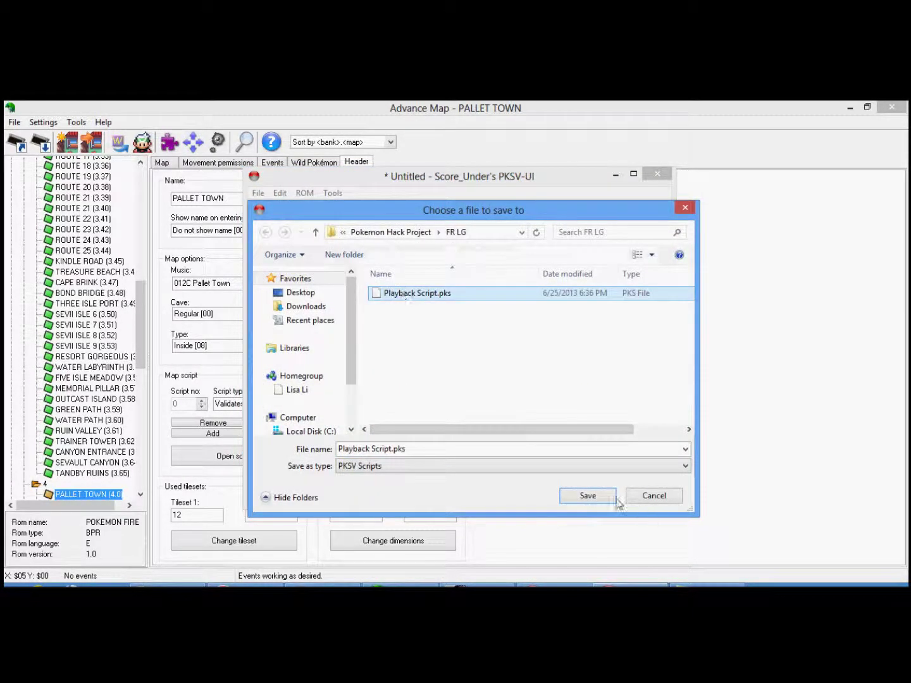
{"action": "left_click", "coordinate": [588, 497]}
- Compile the script into the ROM and start a new document without saving
{"action": "left_click", "coordinate": [259, 193]}
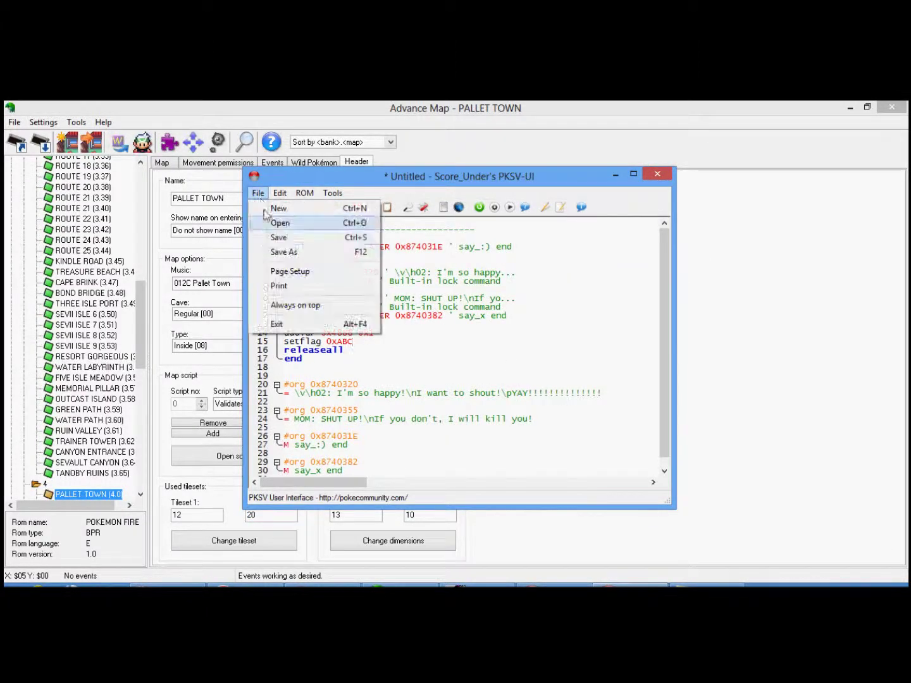
{"action": "left_click", "coordinate": [274, 208]}
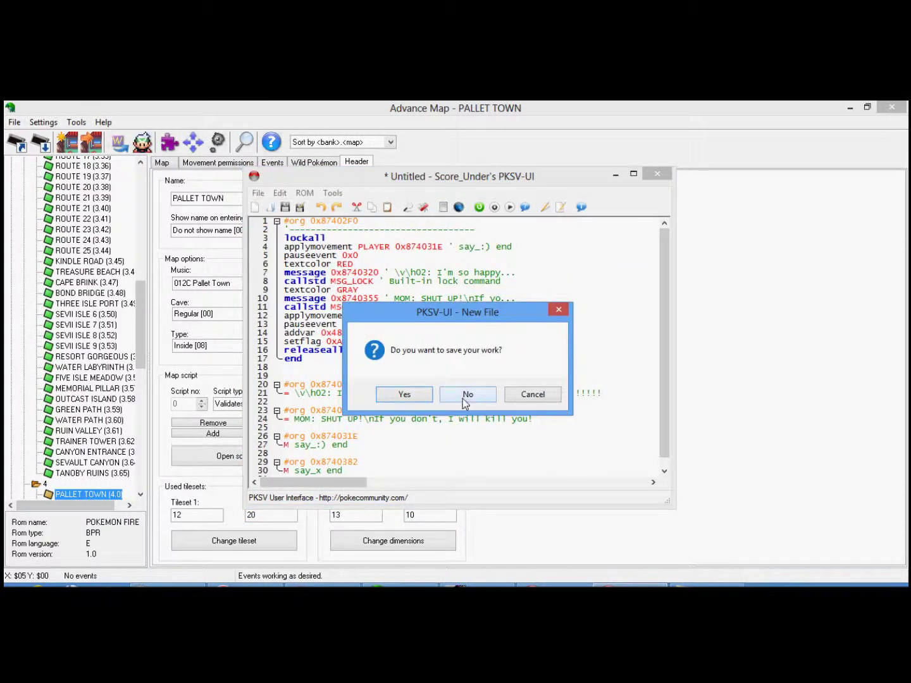
{"action": "left_click", "coordinate": [559, 310]}
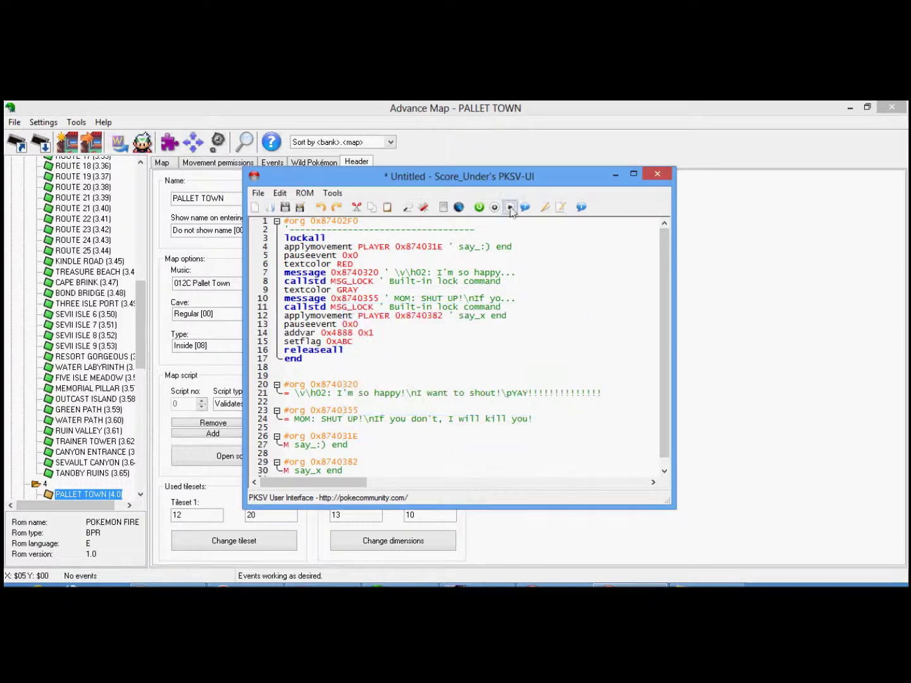
{"action": "left_click", "coordinate": [495, 208]}
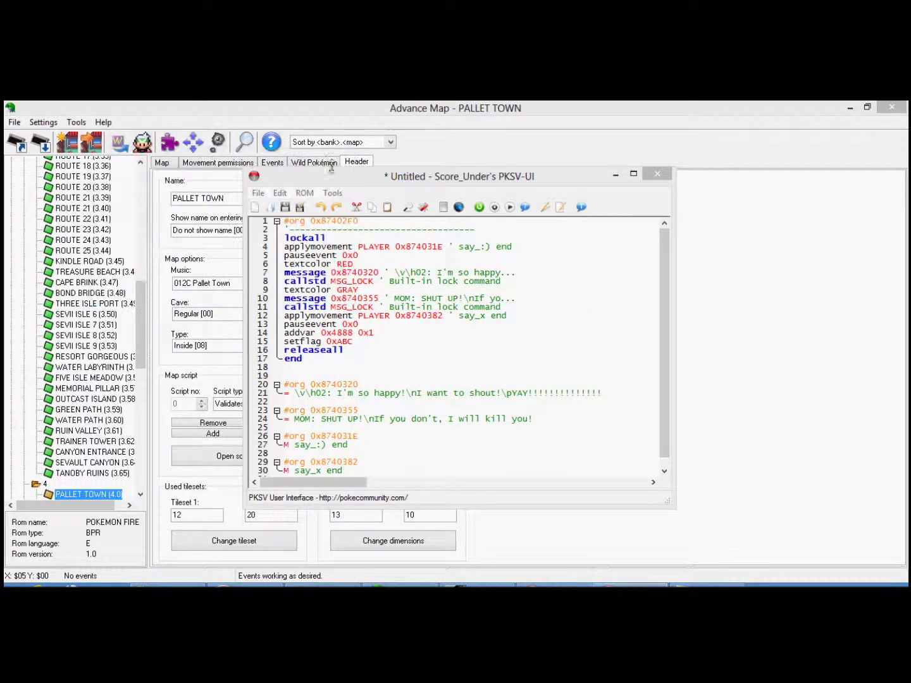
{"action": "left_click", "coordinate": [258, 192]}
{"action": "left_click", "coordinate": [282, 207]}
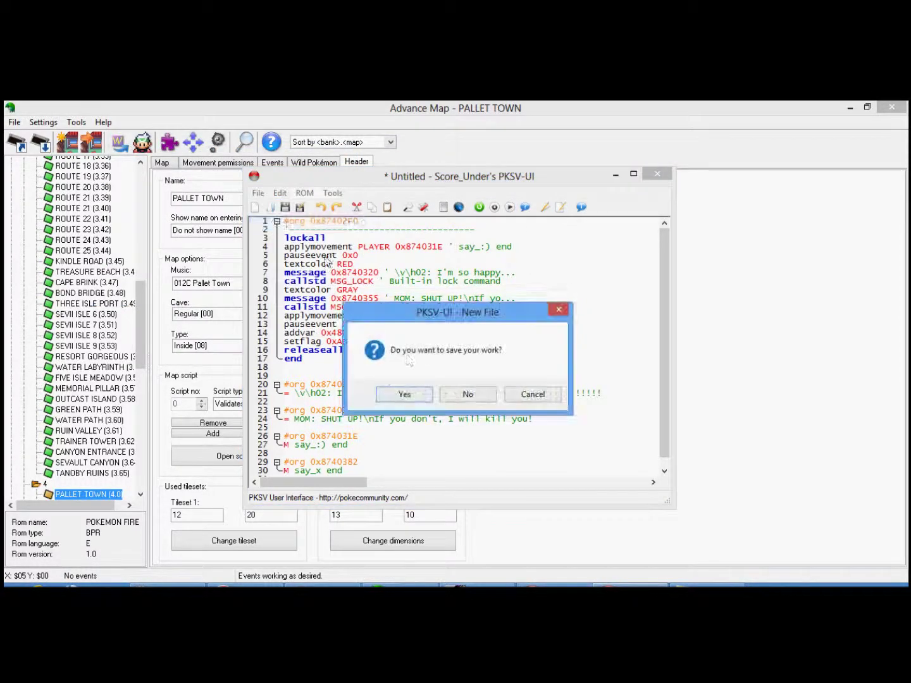
{"action": "left_click", "coordinate": [468, 394]}
- Reopen Playback Script.pks, add setflag 0xABC after addvar, save it, and close the editor
{"action": "double_click", "coordinate": [409, 293]}
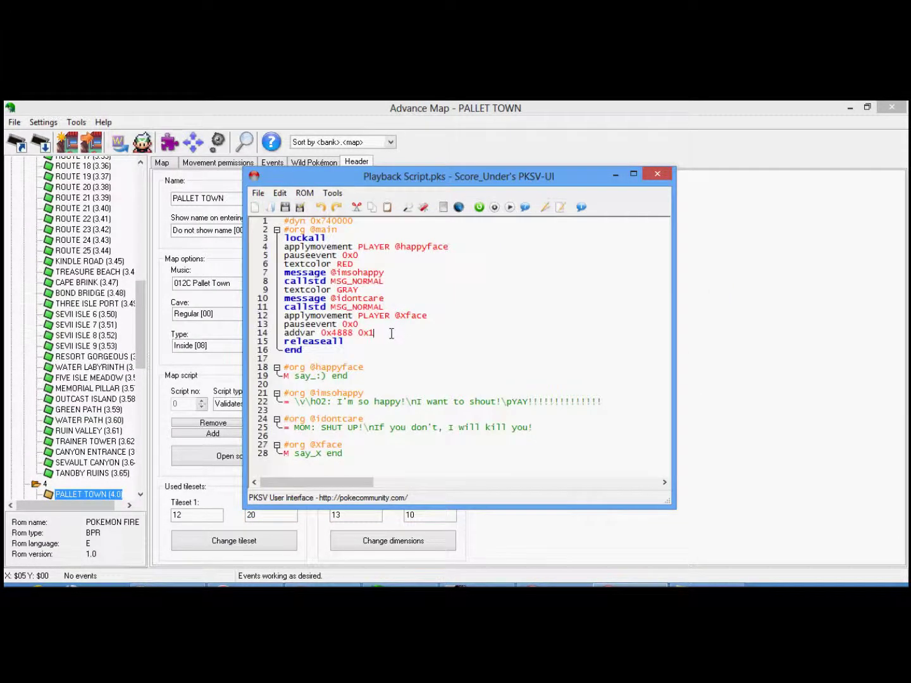
{"action": "key", "text": "Return"}
{"action": "type", "text": "setflag 0xABC"}
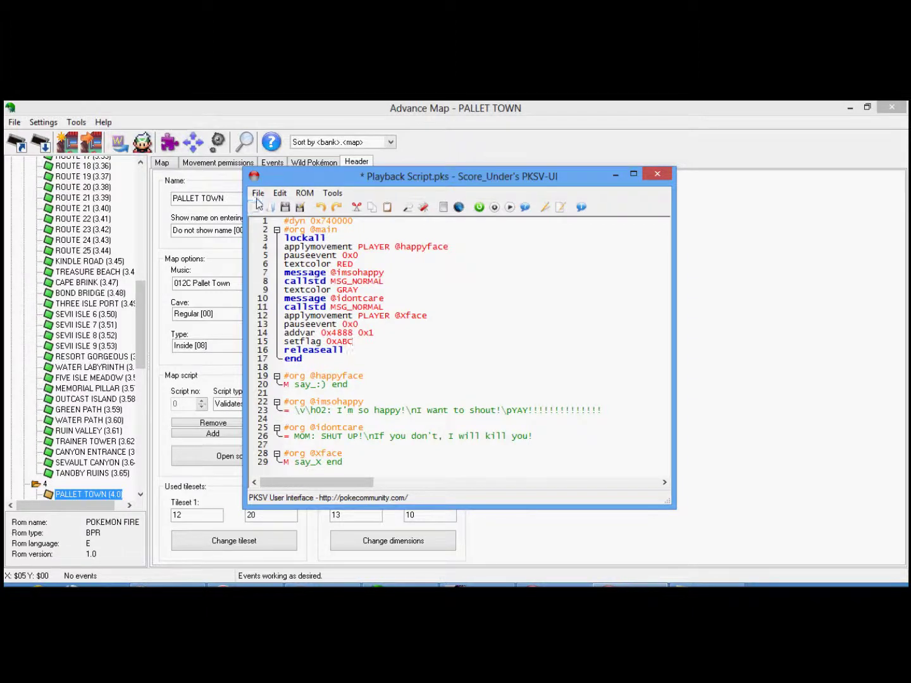
{"action": "left_click", "coordinate": [257, 193]}
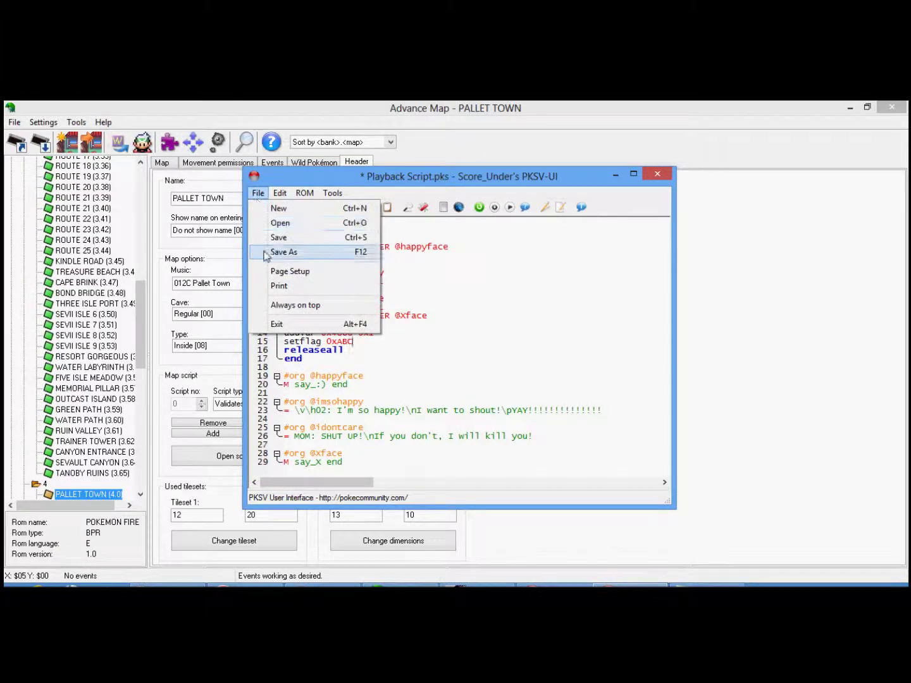
{"action": "left_click", "coordinate": [274, 239]}
{"action": "left_click", "coordinate": [657, 175]}
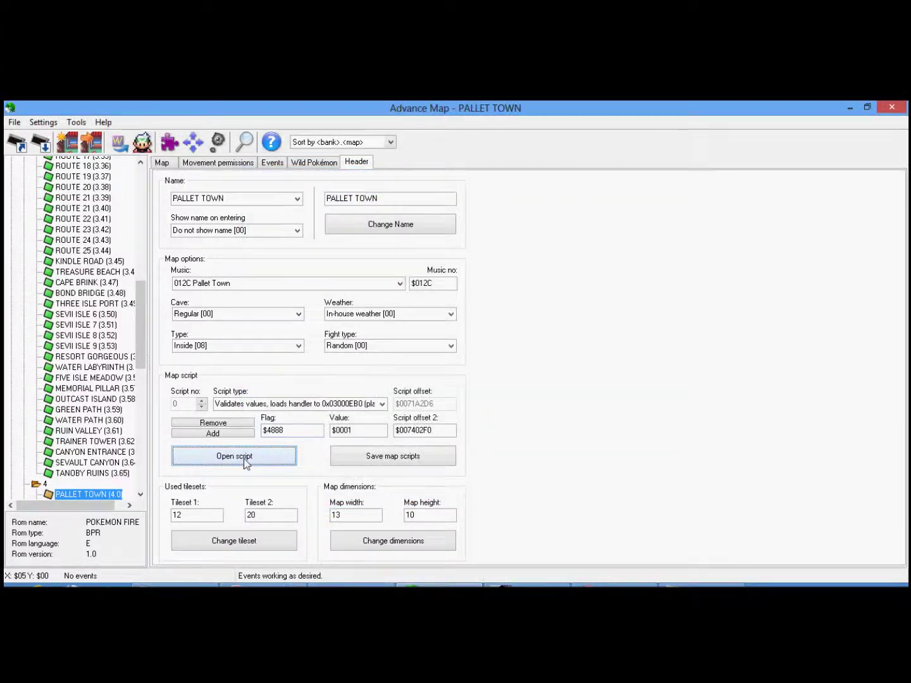
- Replace CMD_FE 0xFD on line 16 with releaseall, compile it, and close without saving
{"action": "left_click", "coordinate": [234, 456]}
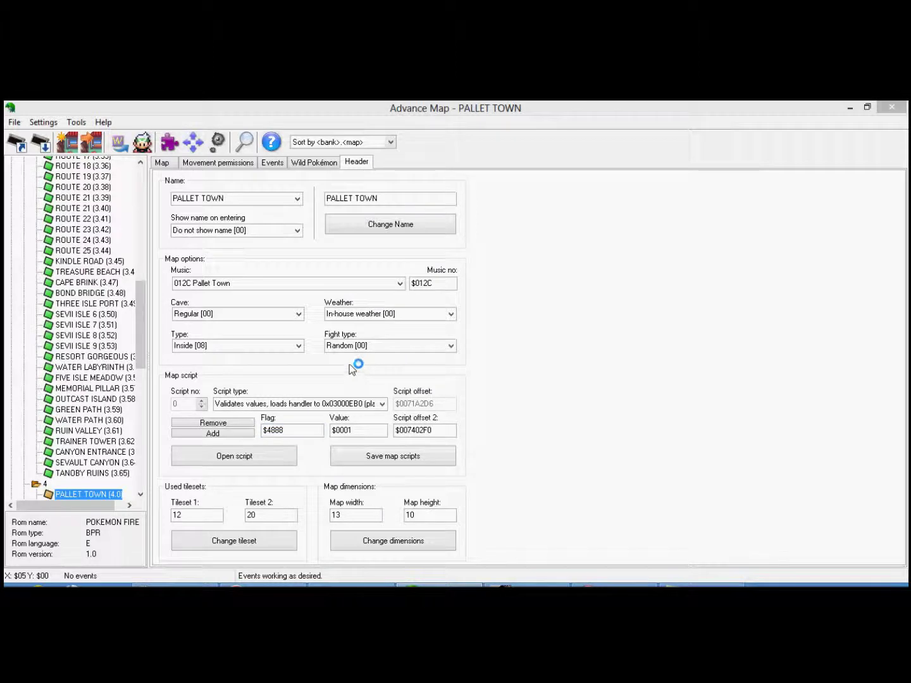
{"action": "scroll", "coordinate": [357, 347], "scroll_direction": "down", "scroll_amount": 1}
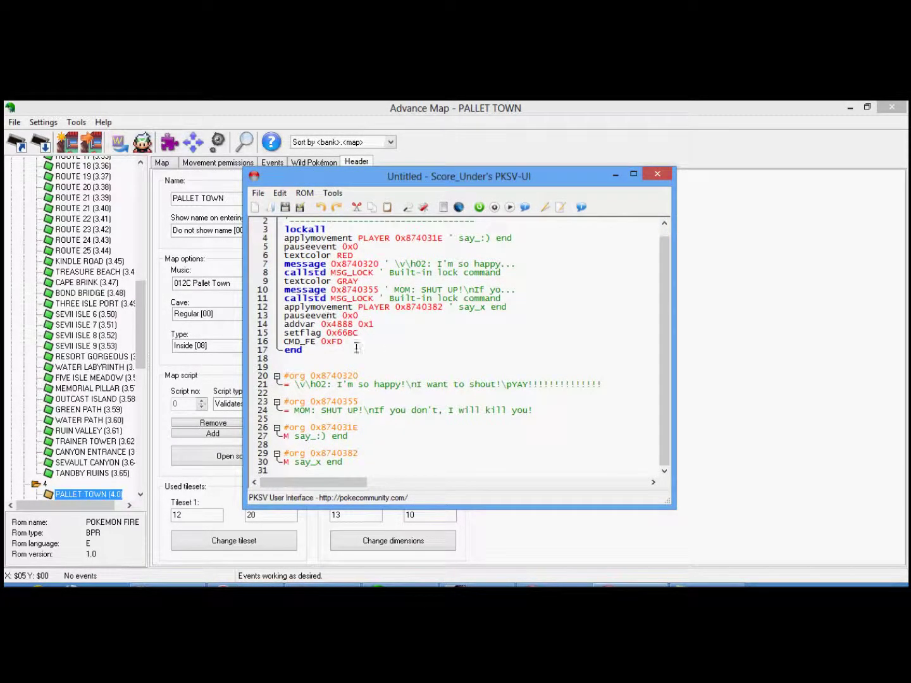
{"action": "left_click_drag", "start_coordinate": [345, 341], "coordinate": [285, 341]}
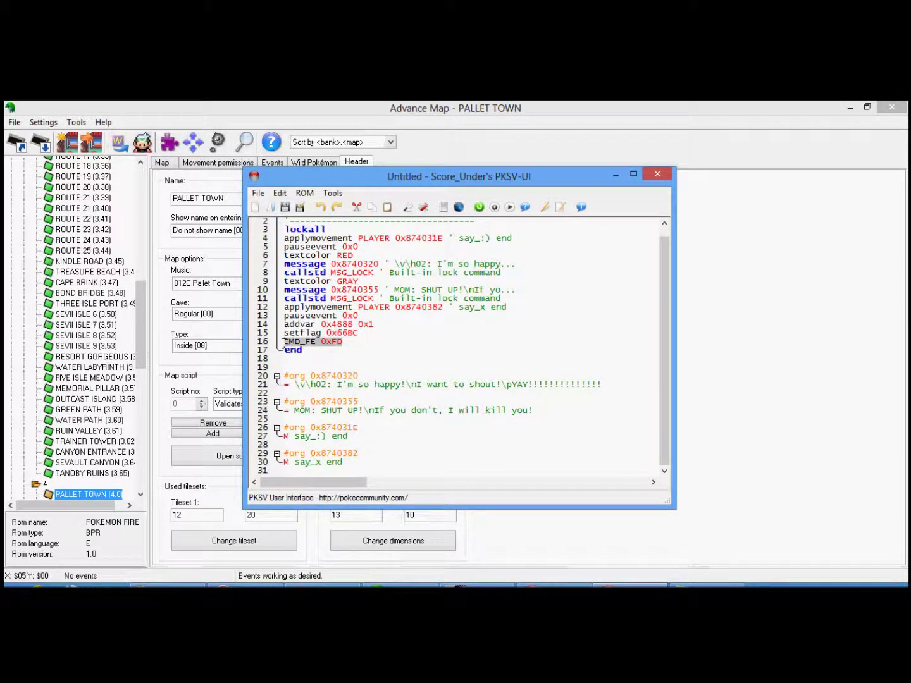
{"action": "type", "text": "releaseall"}
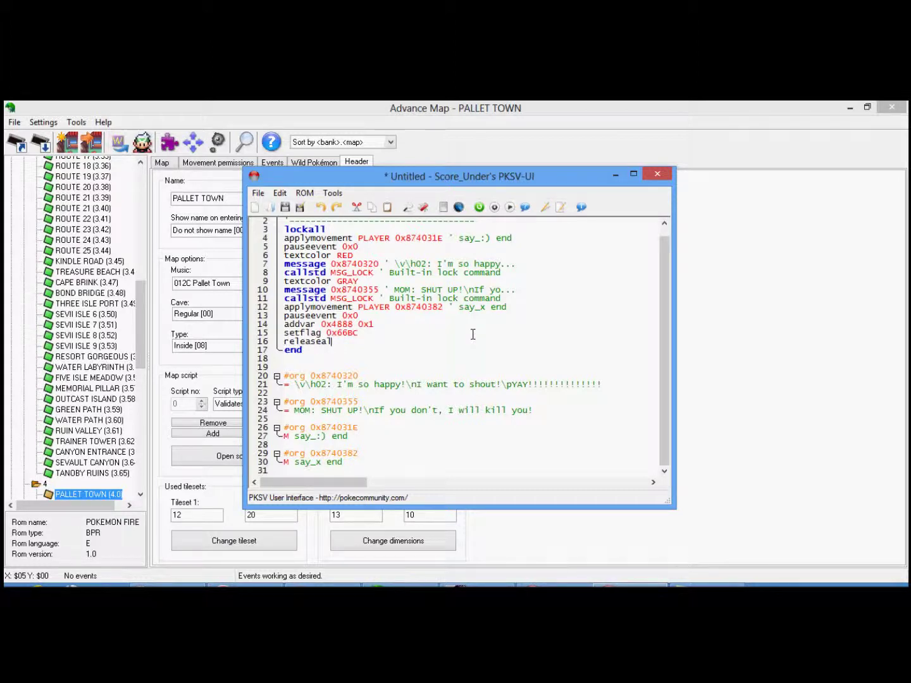
{"action": "left_click", "coordinate": [495, 207]}
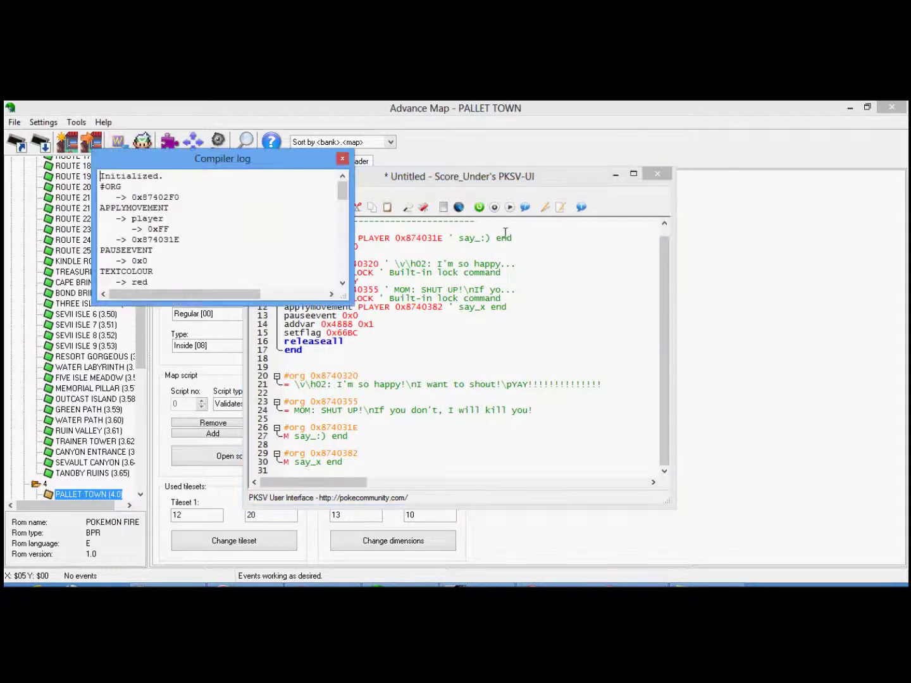
{"action": "left_click", "coordinate": [342, 158]}
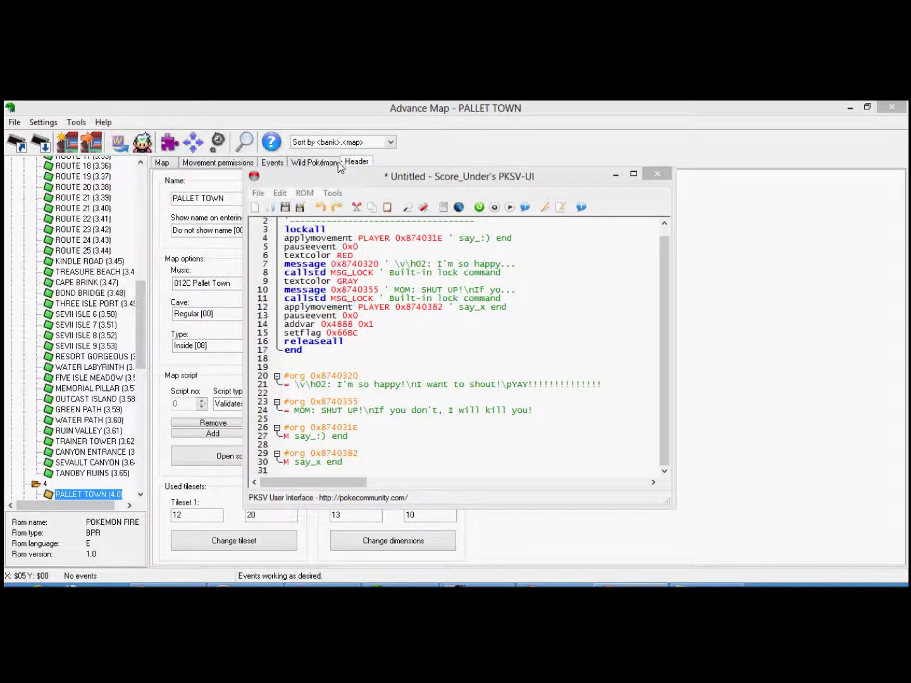
{"action": "left_click", "coordinate": [657, 175]}
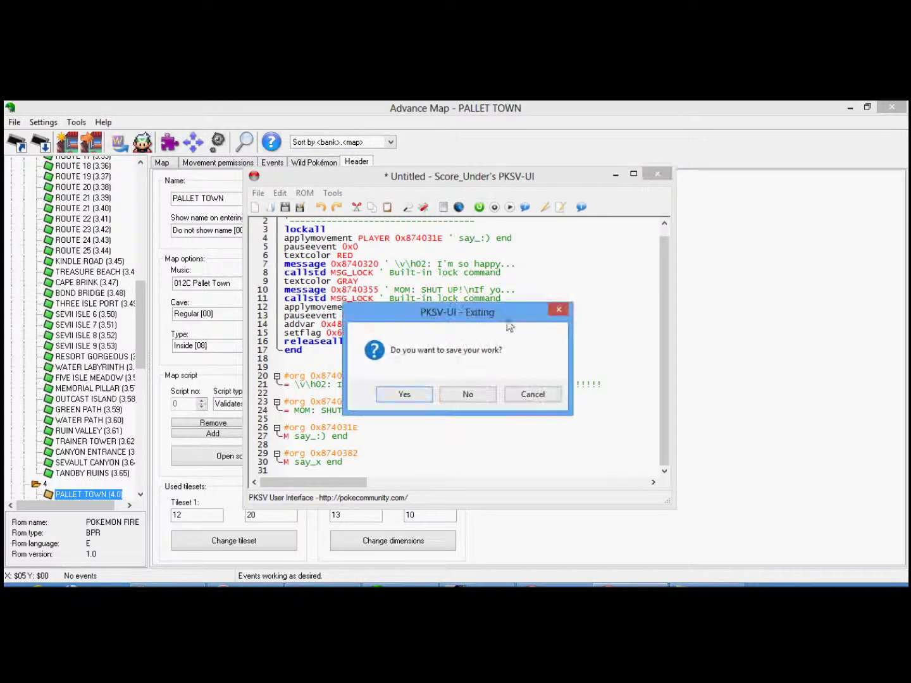
{"action": "left_click", "coordinate": [467, 394]}
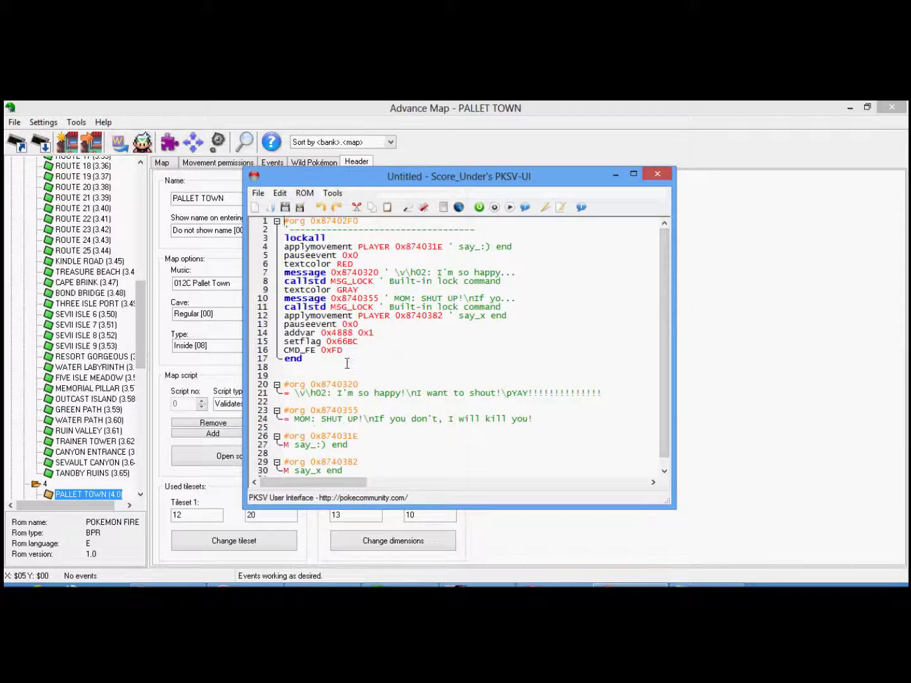
{"action": "left_click", "coordinate": [258, 193]}
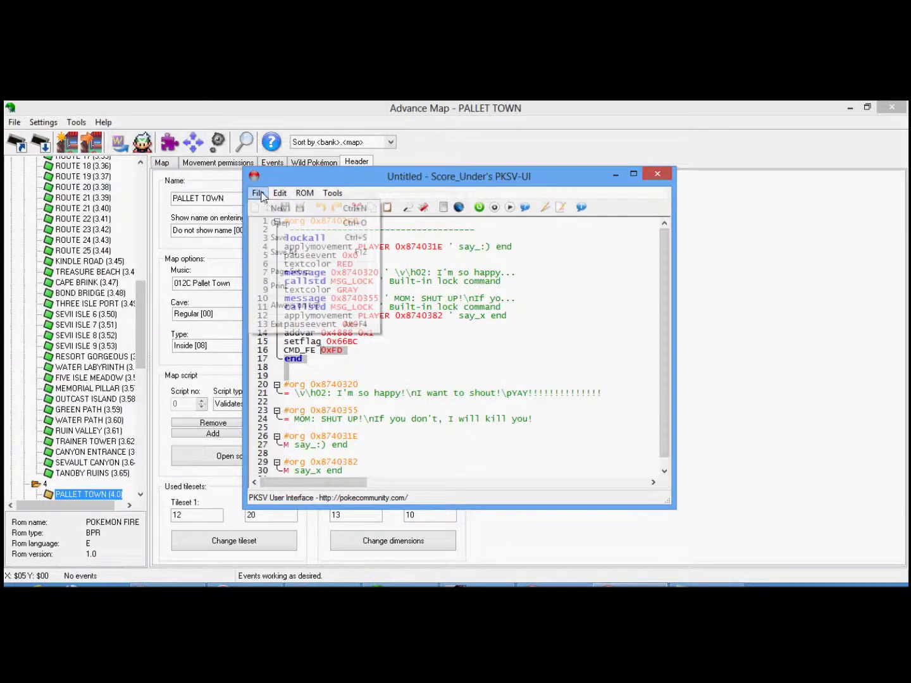
{"action": "left_click", "coordinate": [280, 222]}
{"action": "double_click", "coordinate": [397, 291]}
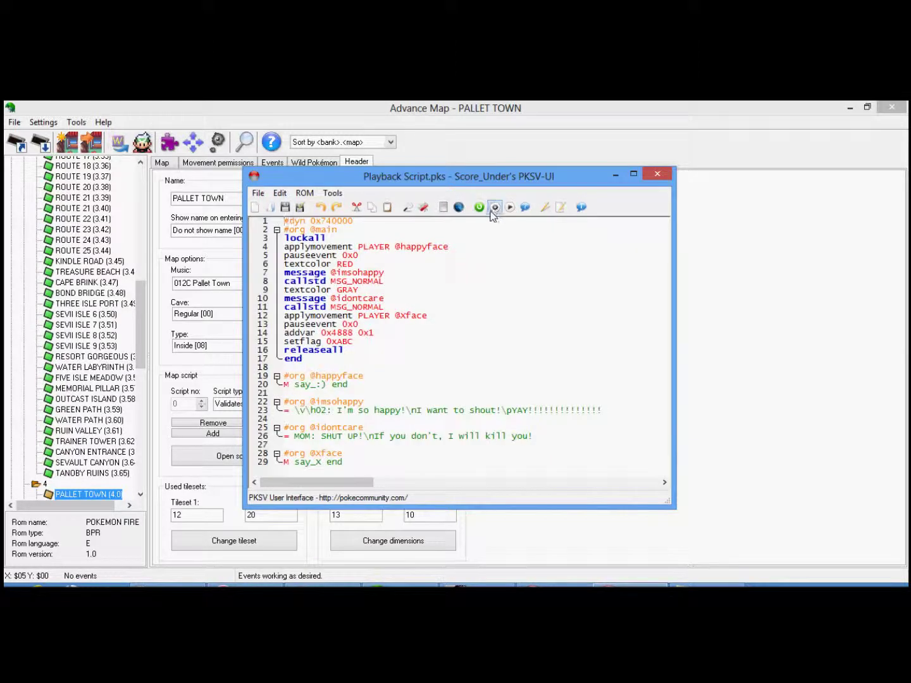
{"action": "left_click", "coordinate": [494, 207]}
{"action": "scroll", "coordinate": [237, 214], "scroll_direction": "down", "scroll_amount": 8}
{"action": "scroll", "coordinate": [236, 221], "scroll_direction": "down", "scroll_amount": 5}
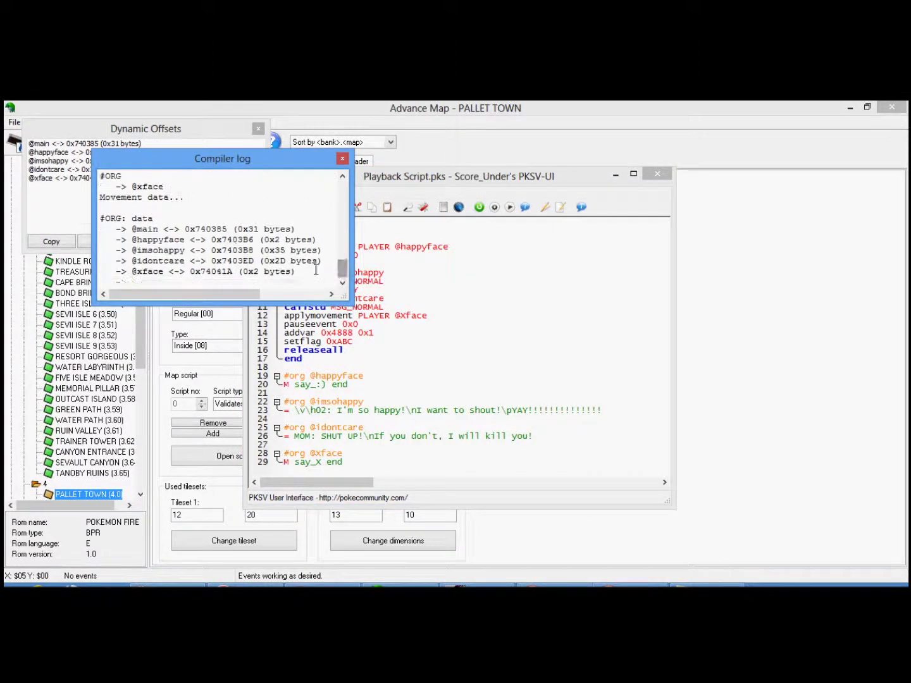
{"action": "left_click_drag", "start_coordinate": [231, 229], "coordinate": [194, 229]}
{"action": "key", "text": "ctrl+c"}
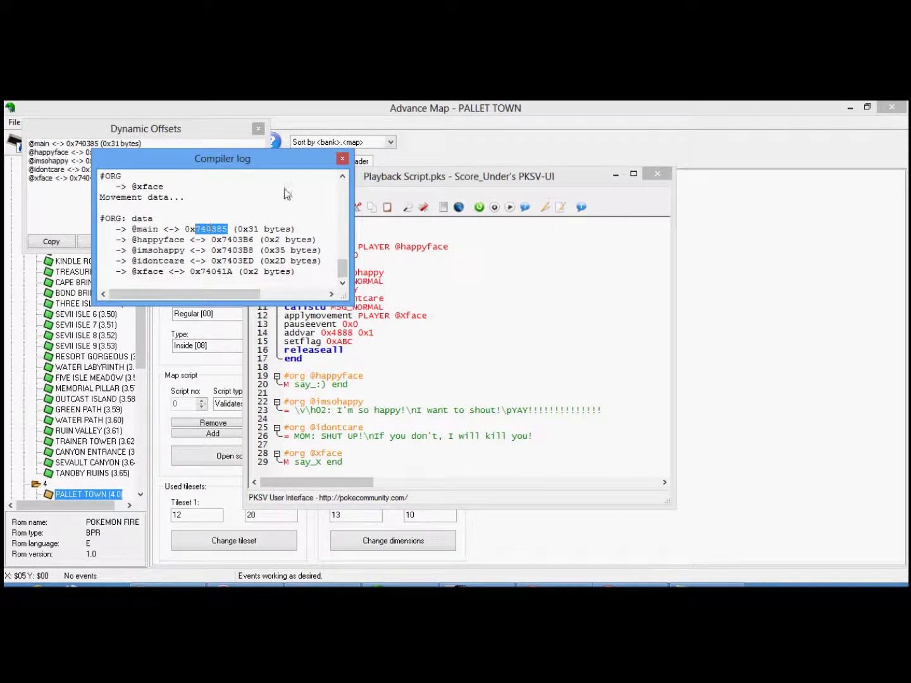
{"action": "left_click", "coordinate": [342, 158]}
{"action": "left_click", "coordinate": [258, 128]}
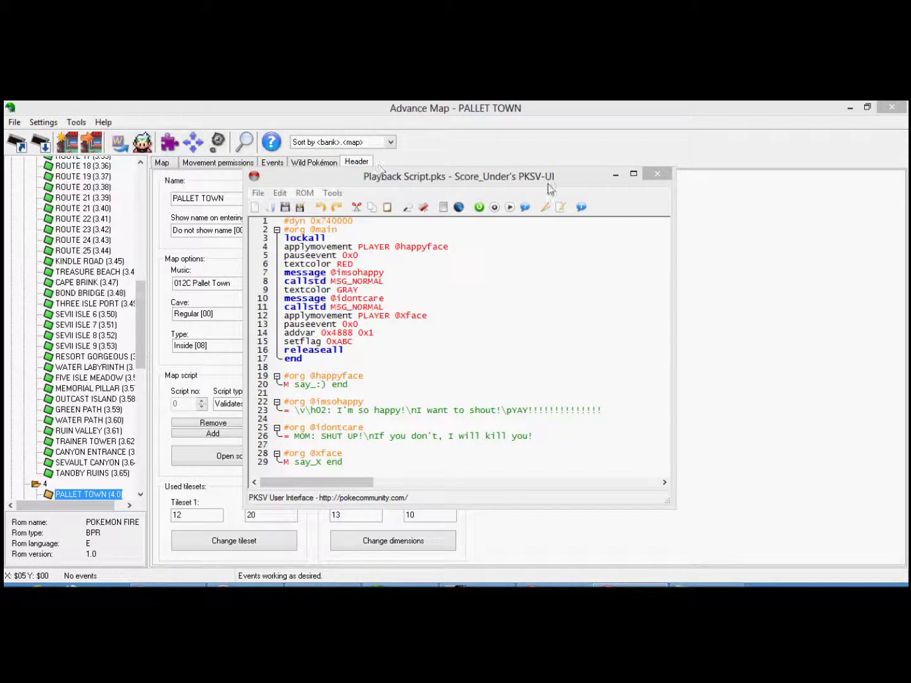
{"action": "left_click", "coordinate": [657, 175]}
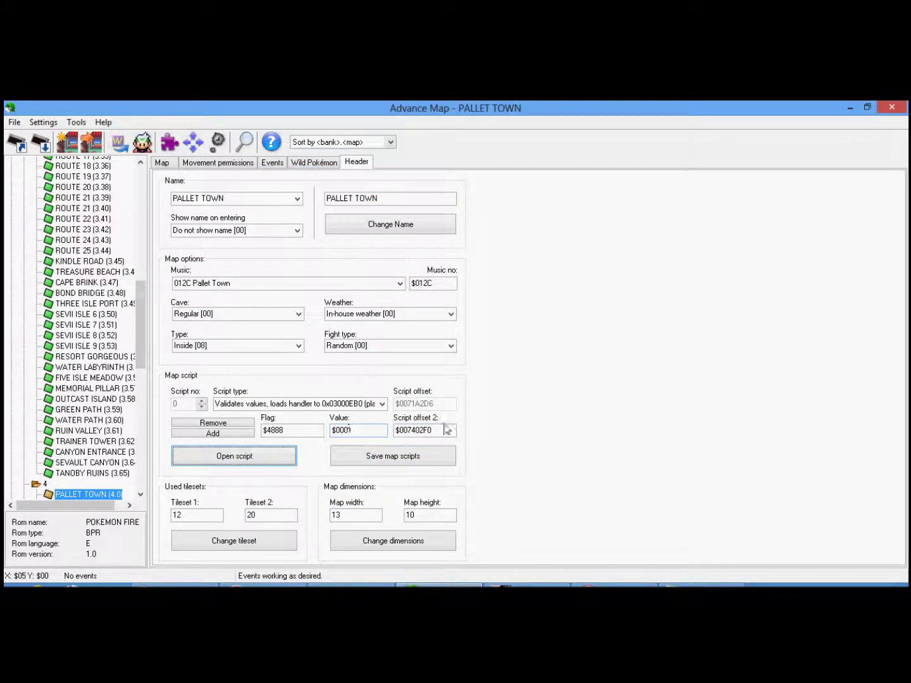
- Paste 740385 into the header's script offset and verify the script starts with setflag 0xABC
{"action": "left_click_drag", "start_coordinate": [434, 430], "coordinate": [409, 432]}
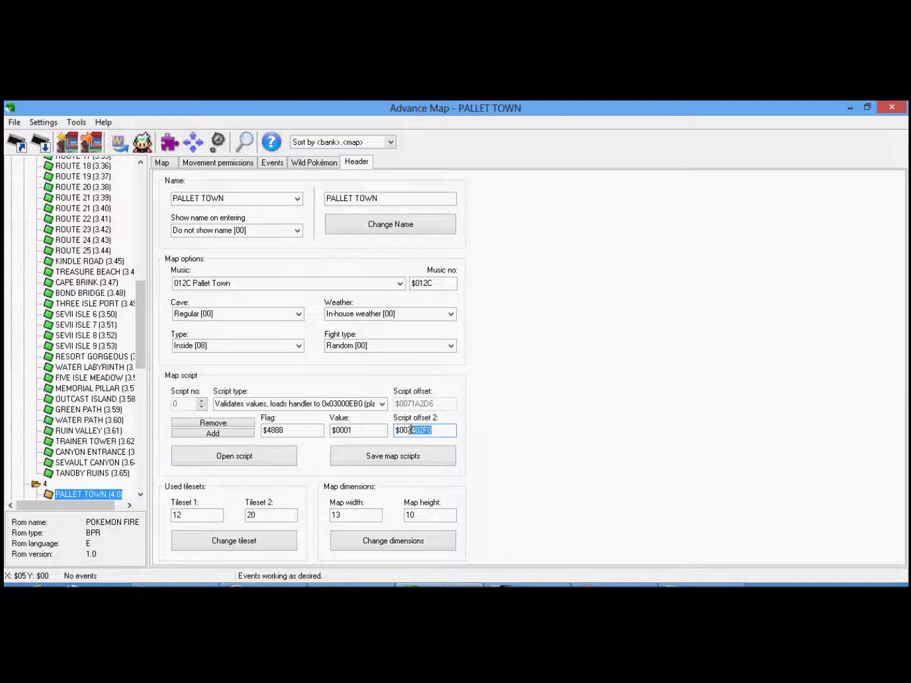
{"action": "key", "text": "ctrl+v"}
{"action": "left_click", "coordinate": [285, 457]}
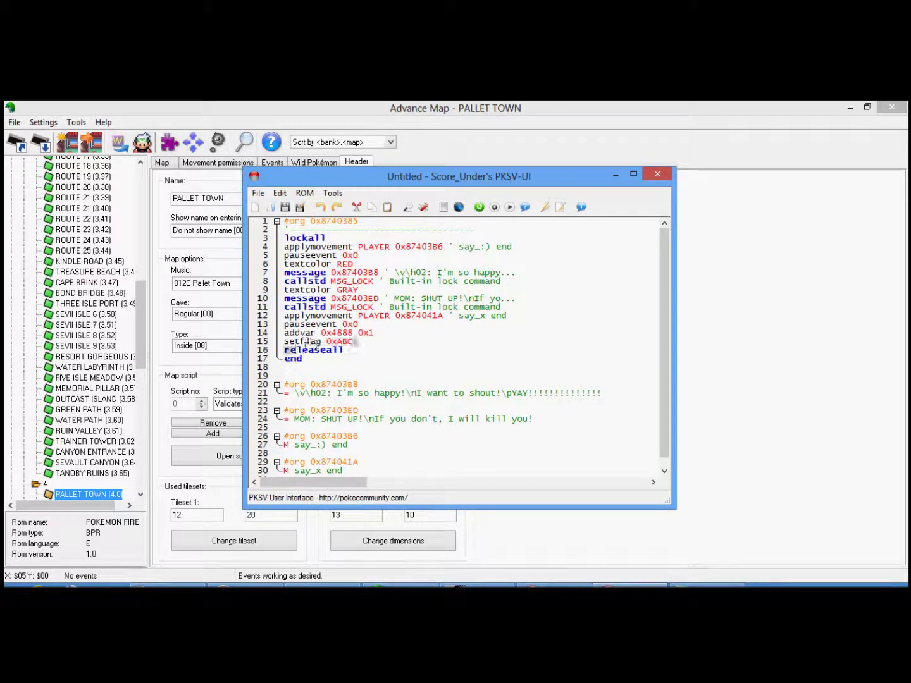
{"action": "left_click", "coordinate": [329, 365]}
{"action": "left_click_drag", "start_coordinate": [360, 342], "coordinate": [295, 342]}
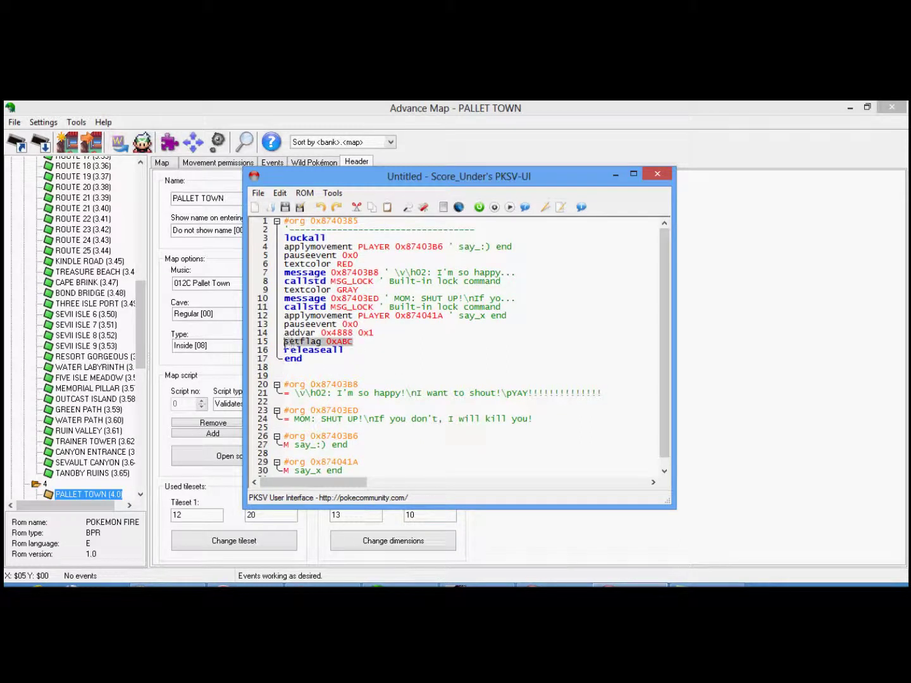
{"action": "left_click", "coordinate": [439, 381]}
{"action": "left_click", "coordinate": [658, 175]}
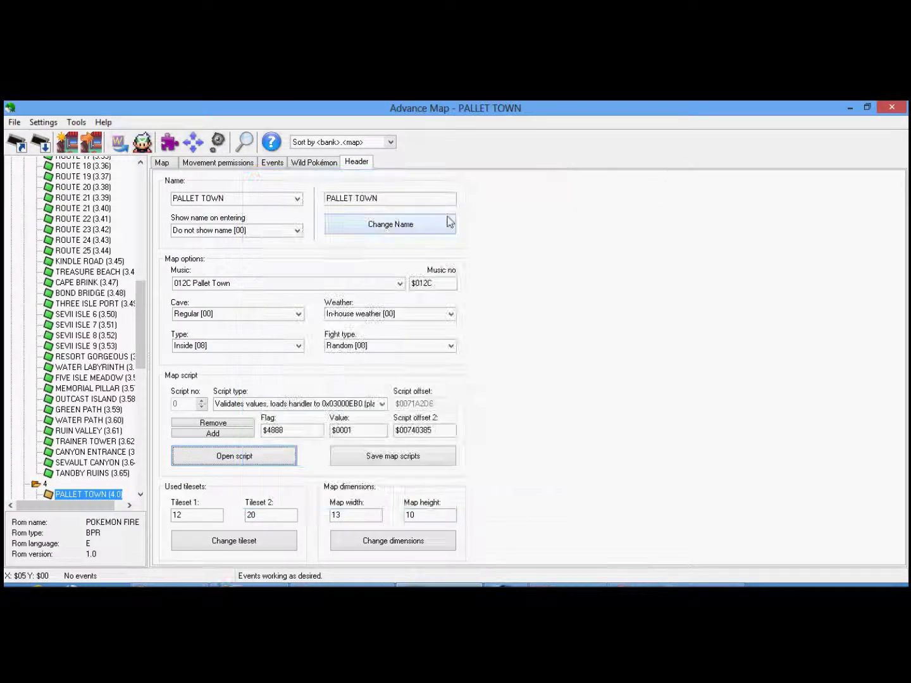
- Follow the door warp to outdoor Pallet Town and open its map script with checkflag 0xABC
{"action": "left_click", "coordinate": [271, 163]}
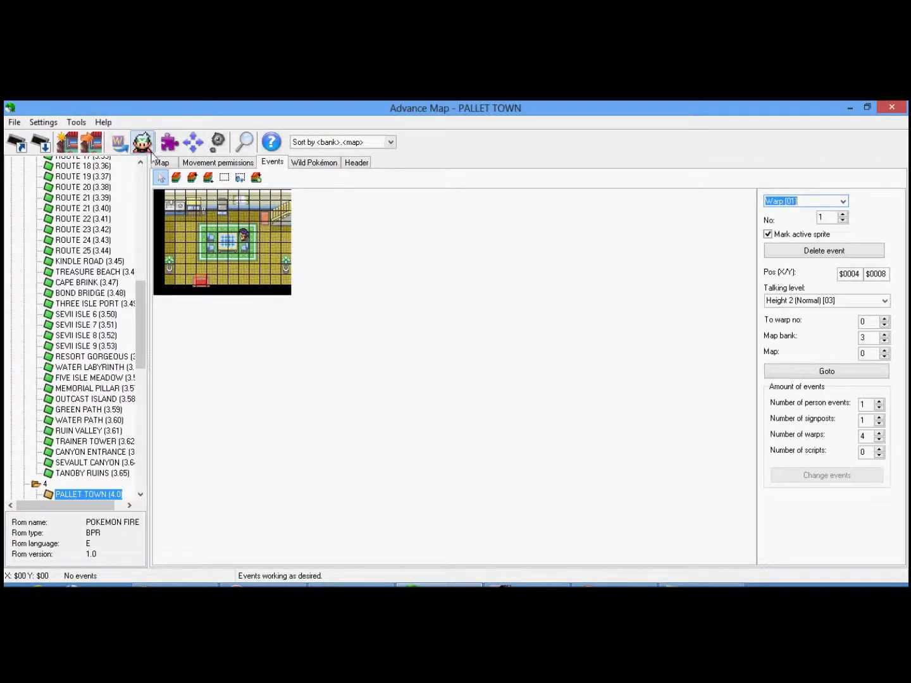
{"action": "left_click", "coordinate": [826, 370]}
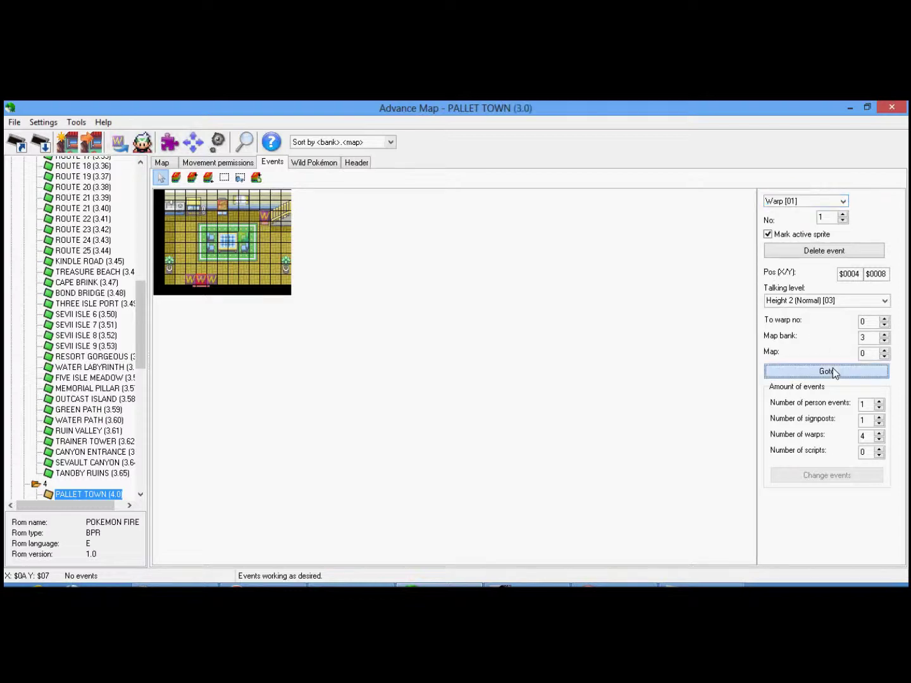
{"action": "left_click", "coordinate": [357, 162]}
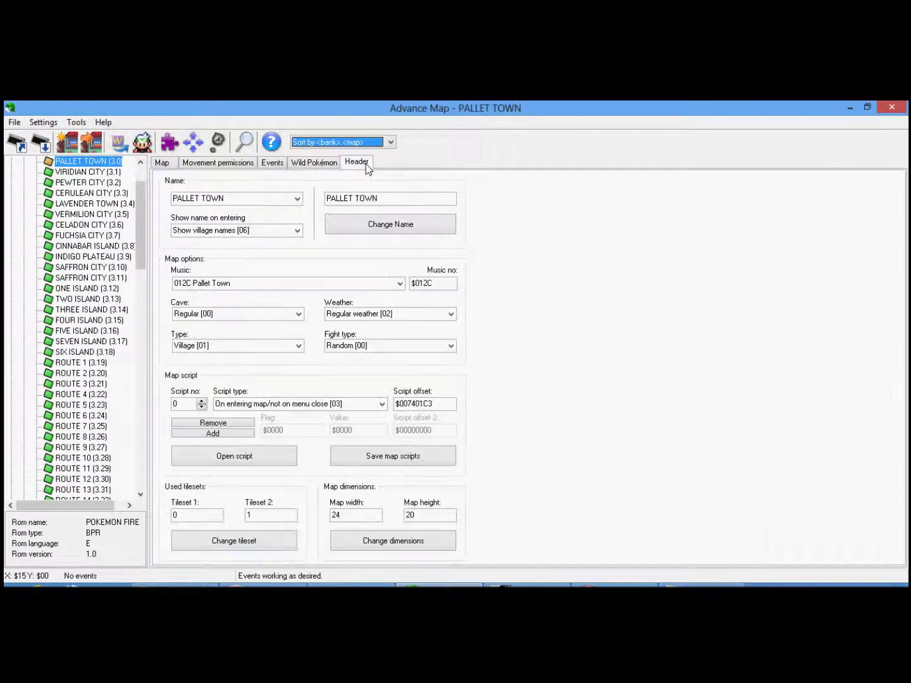
{"action": "left_click", "coordinate": [264, 456]}
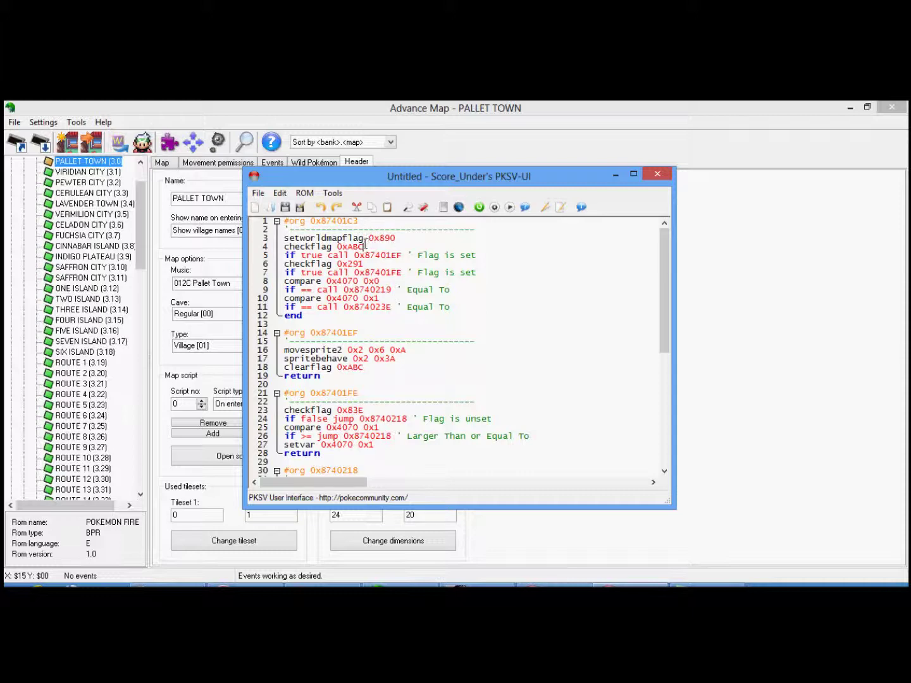
{"action": "left_click", "coordinate": [615, 175]}
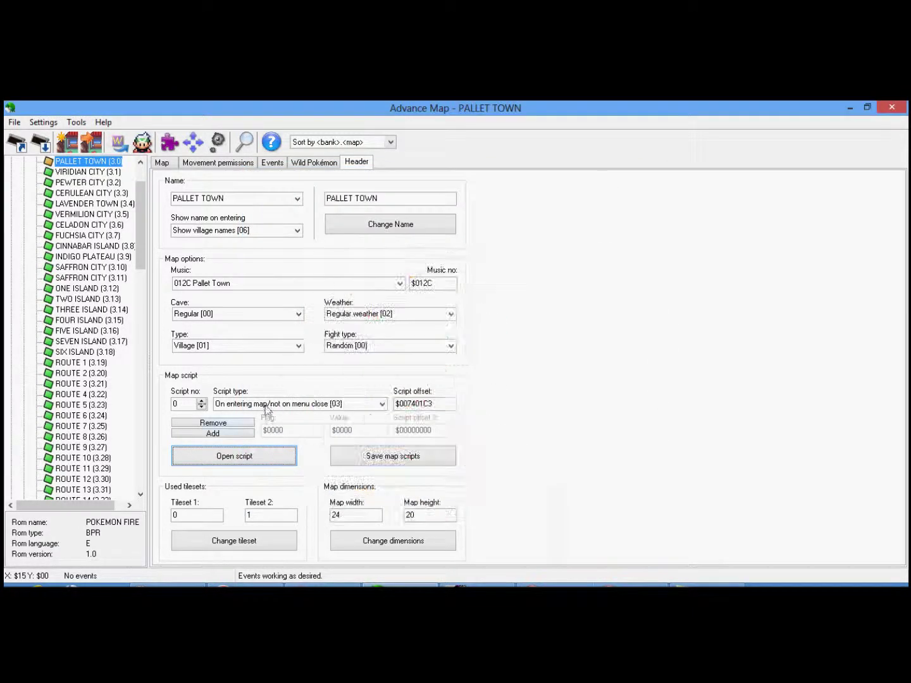
{"action": "left_click_drag", "start_coordinate": [352, 404], "coordinate": [218, 400]}
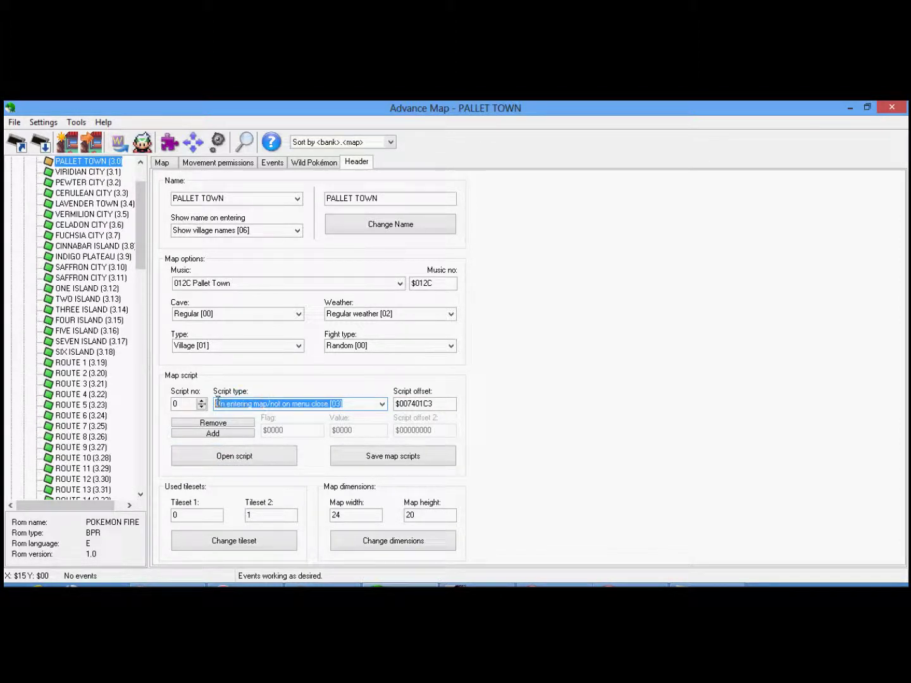
{"action": "left_click", "coordinate": [705, 585]}
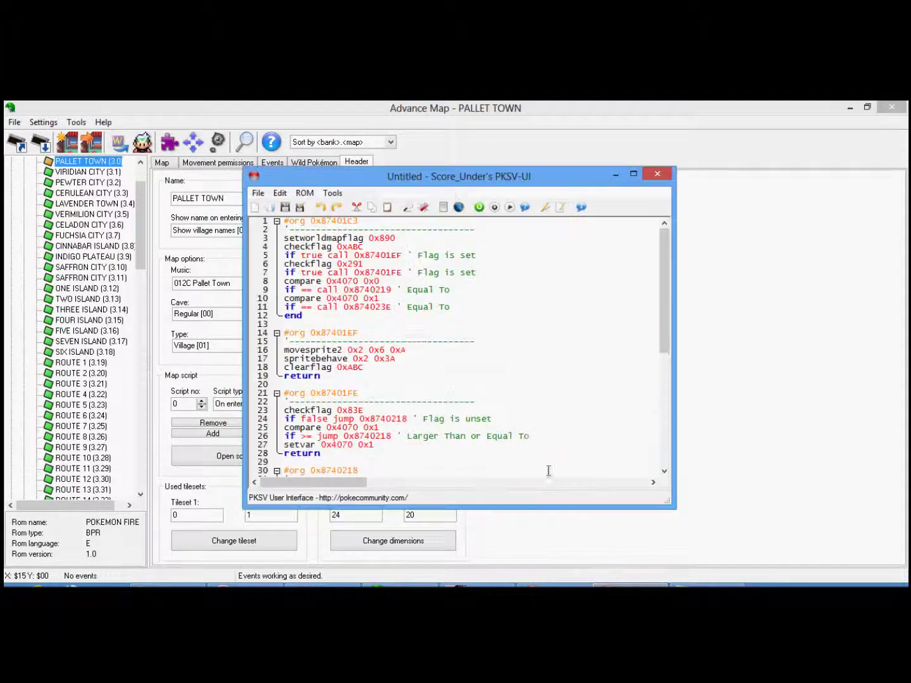
{"action": "left_click_drag", "start_coordinate": [367, 248], "coordinate": [334, 247]}
{"action": "left_click_drag", "start_coordinate": [353, 254], "coordinate": [394, 255]}
{"action": "left_click_drag", "start_coordinate": [321, 376], "coordinate": [292, 330]}
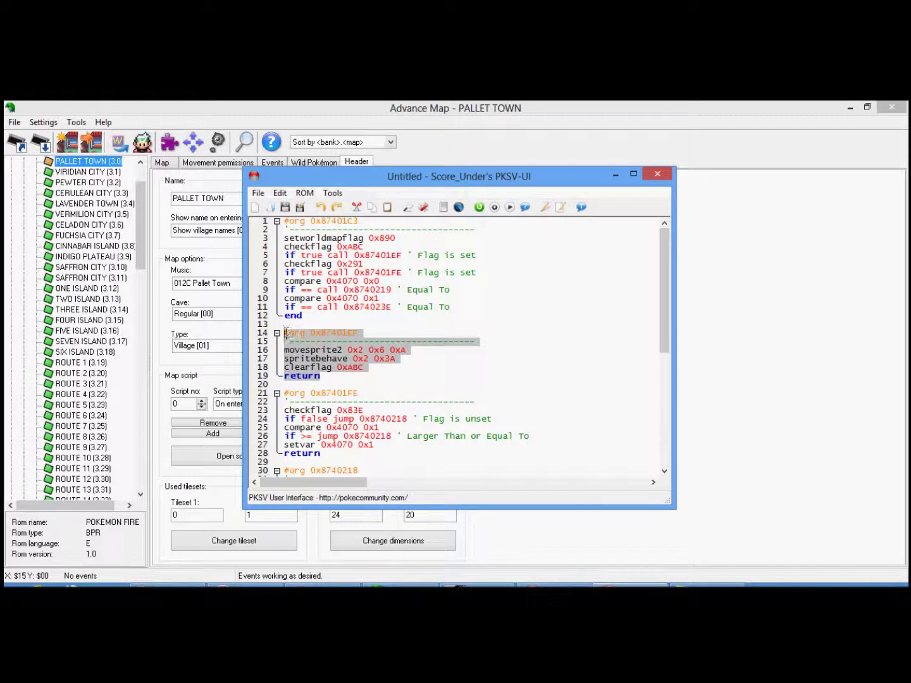
{"action": "left_click", "coordinate": [286, 332]}
{"action": "left_click_drag", "start_coordinate": [321, 376], "coordinate": [285, 332]}
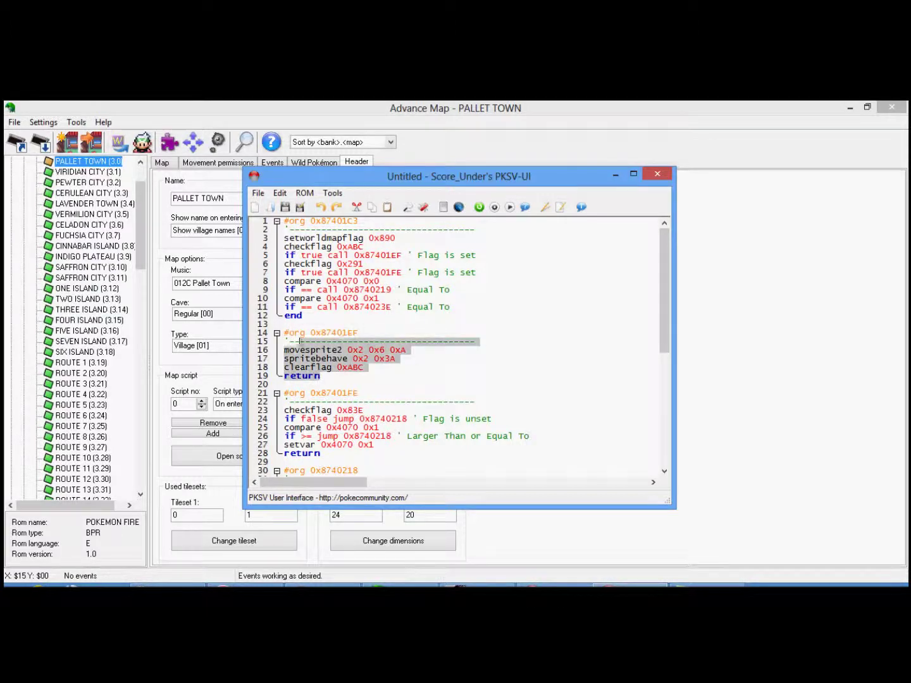
{"action": "left_click_drag", "start_coordinate": [402, 255], "coordinate": [283, 246]}
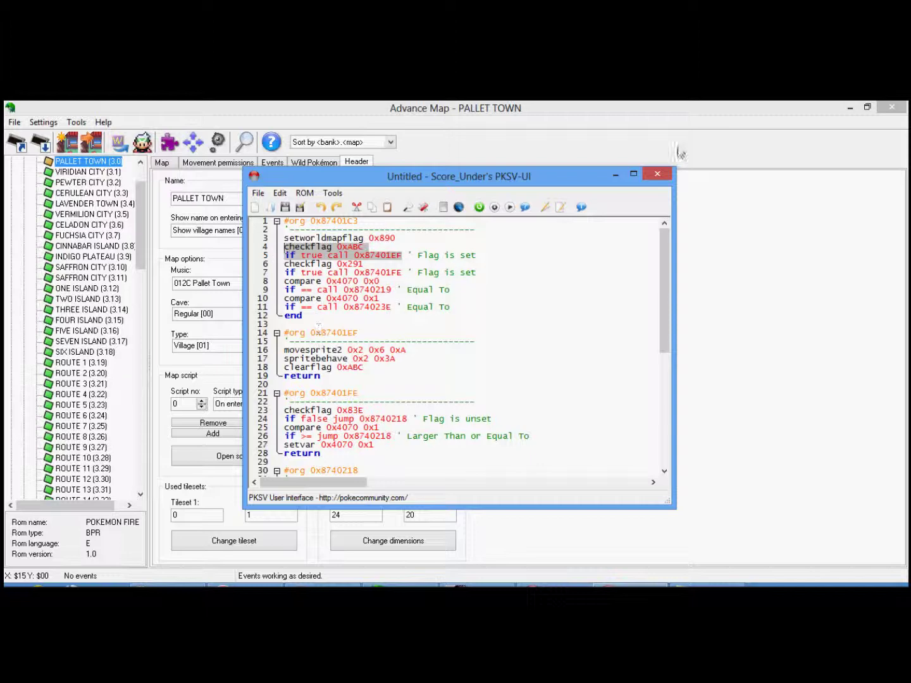
{"action": "left_click", "coordinate": [616, 176]}
{"action": "left_click_drag", "start_coordinate": [343, 404], "coordinate": [217, 404]}
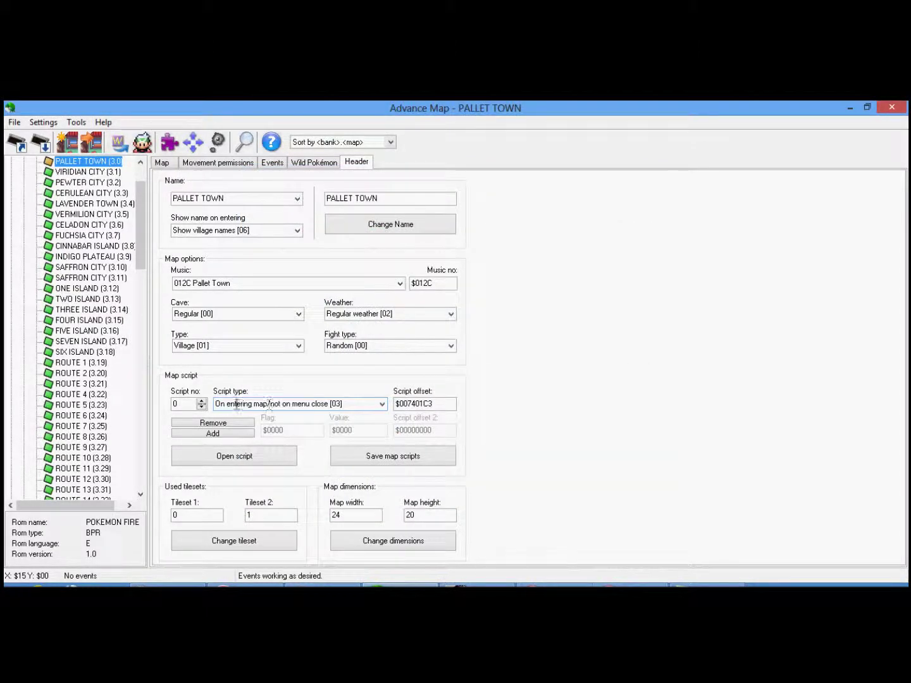
{"action": "left_click", "coordinate": [354, 404]}
{"action": "key", "text": "alt+Tab"}
{"action": "left_click_drag", "start_coordinate": [370, 376], "coordinate": [285, 328]}
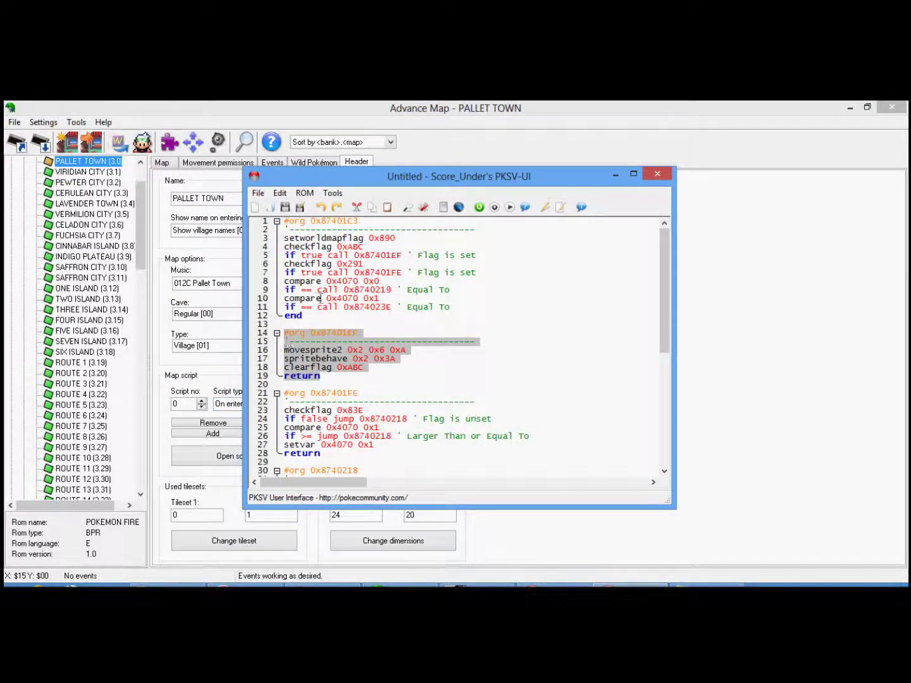
{"action": "scroll", "coordinate": [335, 285], "scroll_direction": "down", "scroll_amount": 6}
{"action": "scroll", "coordinate": [347, 320], "scroll_direction": "up", "scroll_amount": 5}
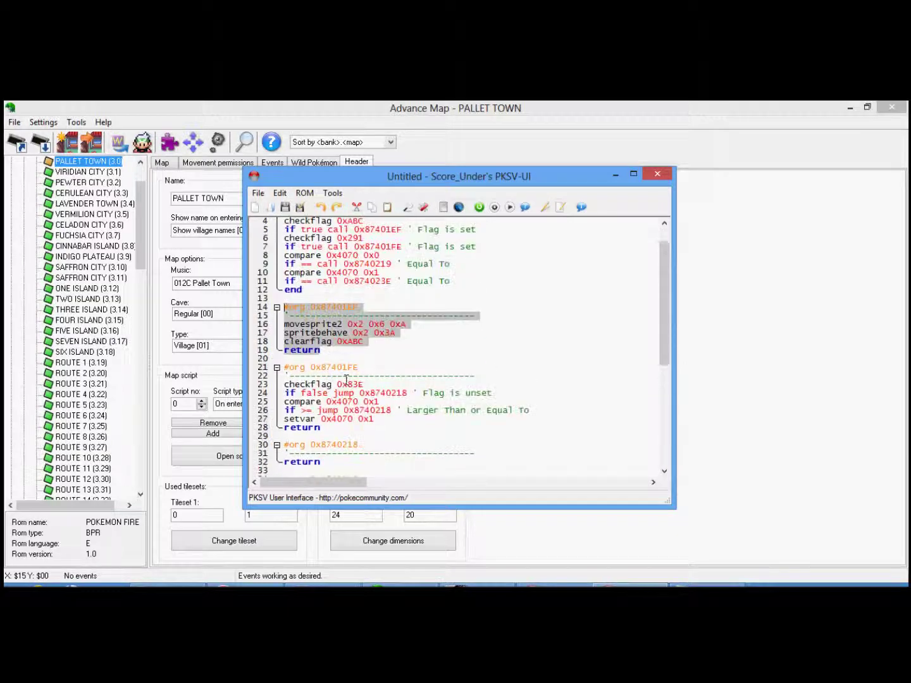
{"action": "scroll", "coordinate": [347, 376], "scroll_direction": "down", "scroll_amount": 3}
{"action": "scroll", "coordinate": [346, 376], "scroll_direction": "up", "scroll_amount": 5}
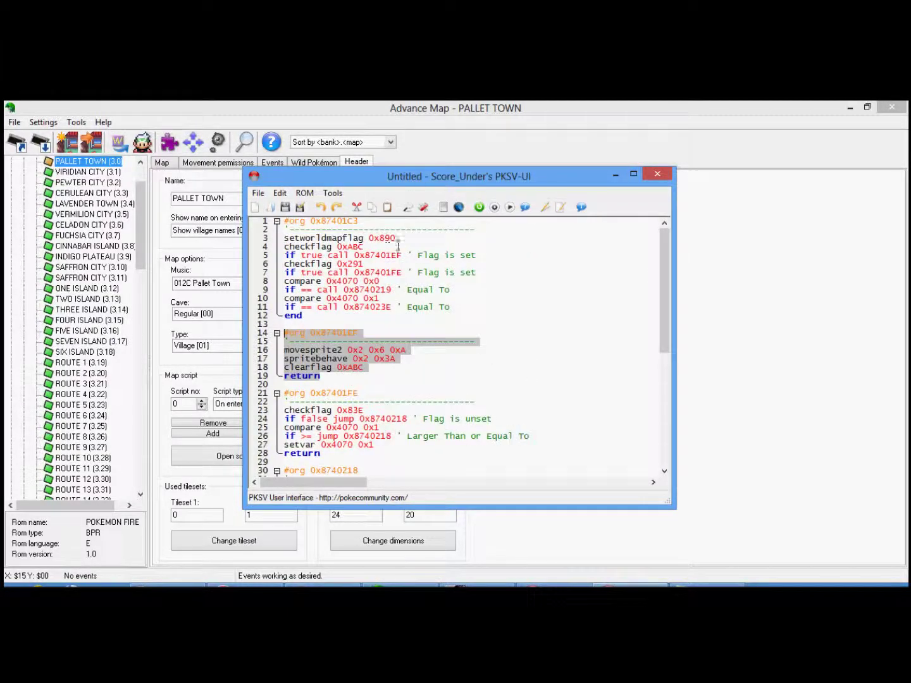
{"action": "left_click", "coordinate": [320, 377]}
{"action": "left_click_drag", "start_coordinate": [320, 377], "coordinate": [284, 332]}
{"action": "left_click", "coordinate": [317, 383]}
{"action": "left_click_drag", "start_coordinate": [324, 384], "coordinate": [285, 333]}
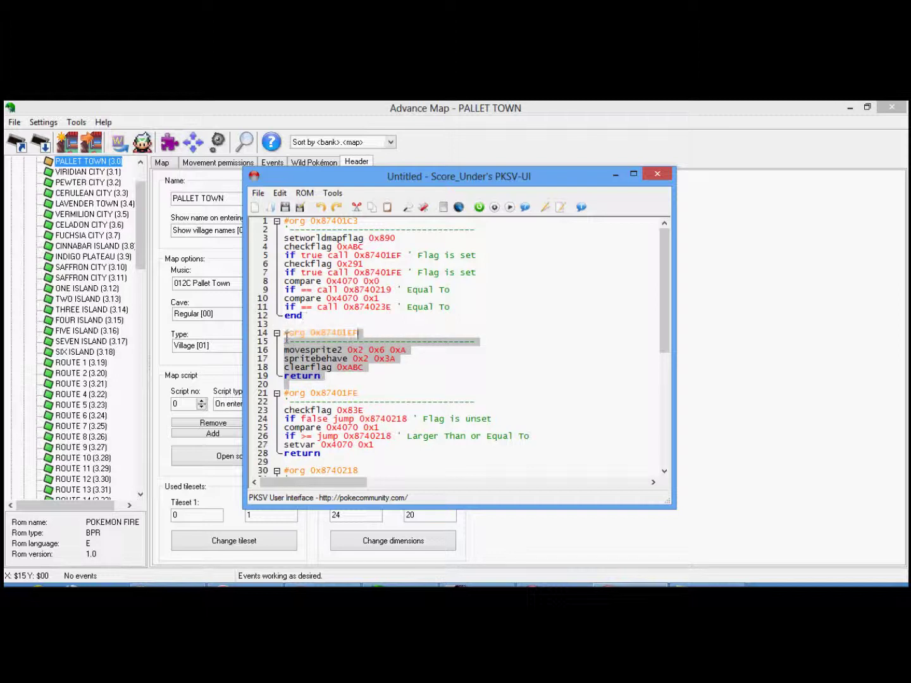
{"action": "left_click_drag", "start_coordinate": [324, 376], "coordinate": [289, 334]}
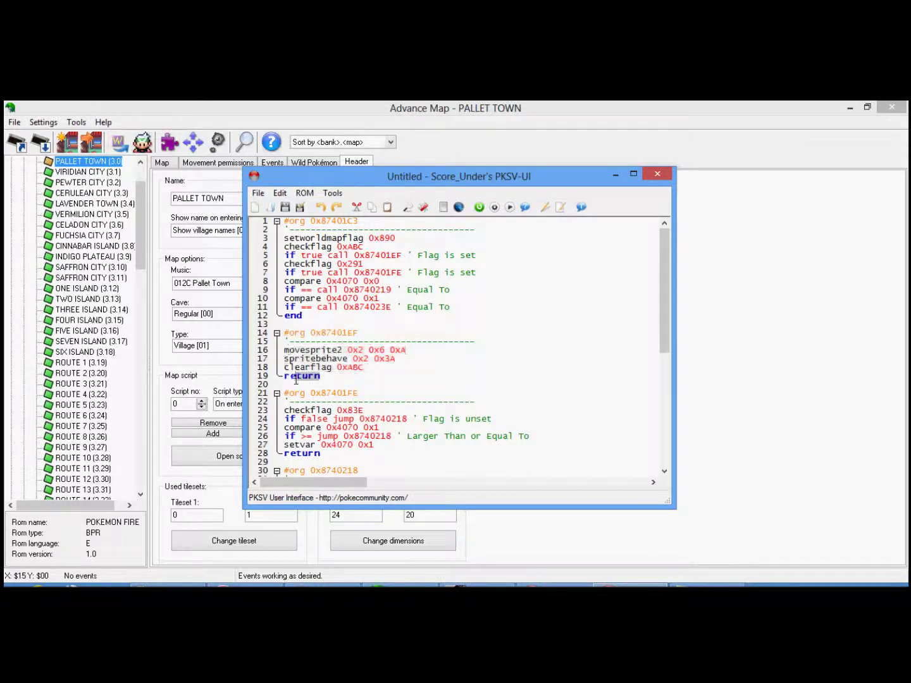
{"action": "left_click_drag", "start_coordinate": [324, 376], "coordinate": [286, 343]}
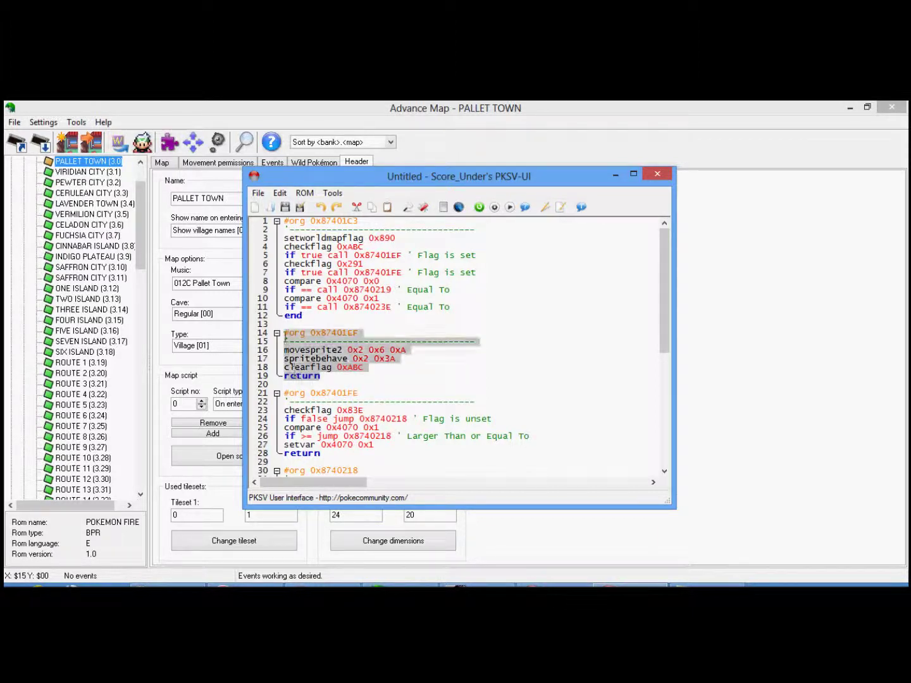
- Create an Untitled blank script, move it aside, and reopen the Pallet Town script beside it
{"action": "left_click", "coordinate": [280, 193]}
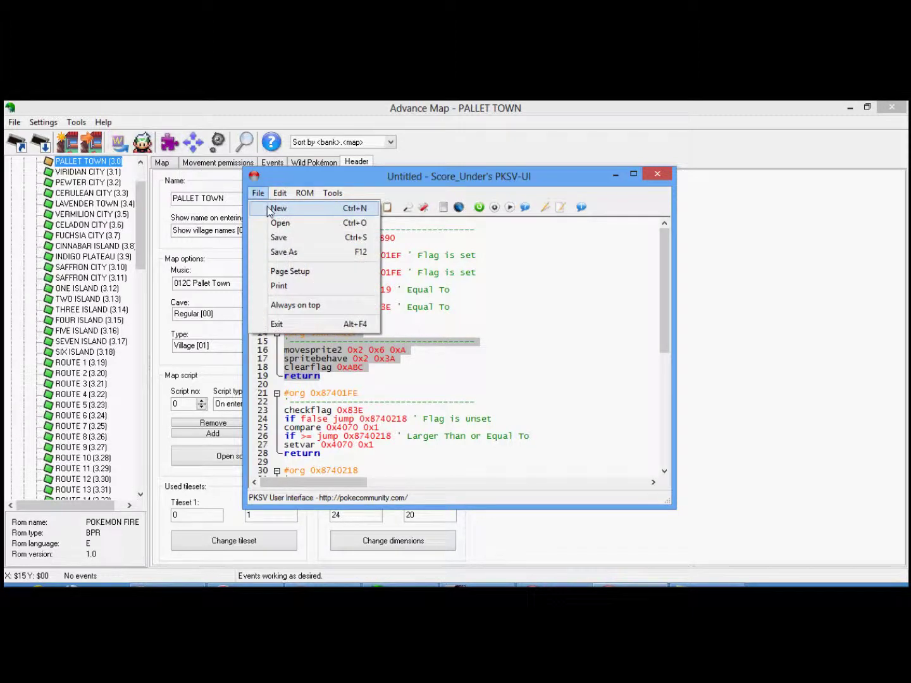
{"action": "left_click", "coordinate": [278, 209]}
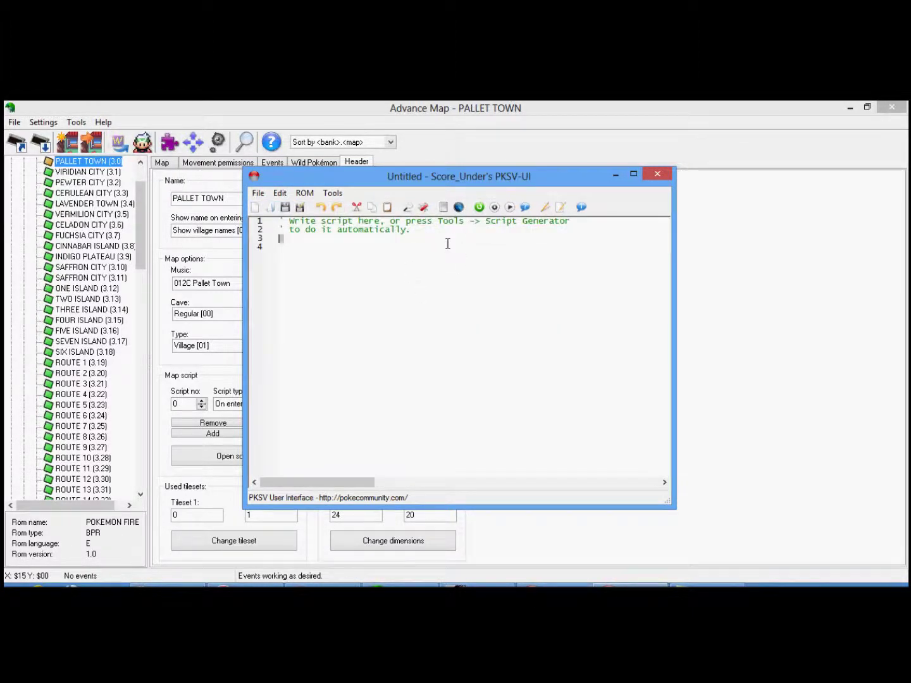
{"action": "left_click_drag", "start_coordinate": [479, 177], "coordinate": [628, 179]}
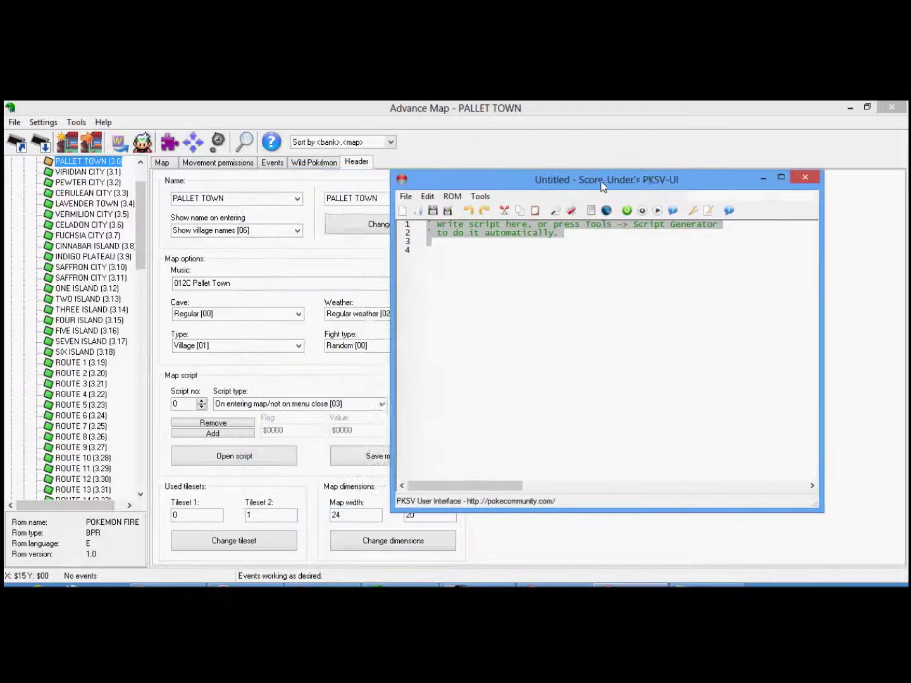
{"action": "left_click", "coordinate": [257, 454]}
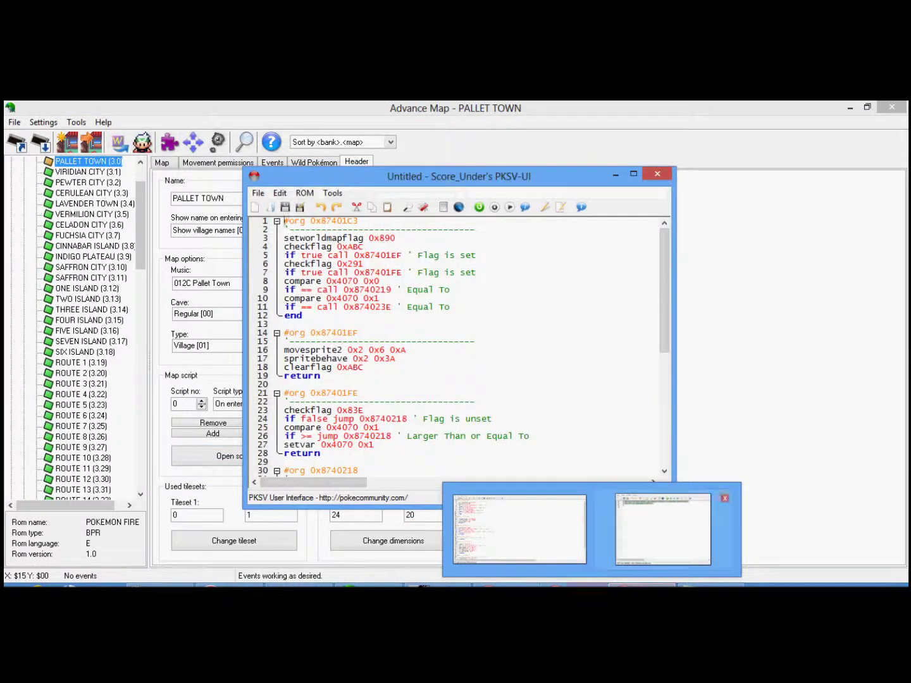
{"action": "left_click", "coordinate": [620, 527]}
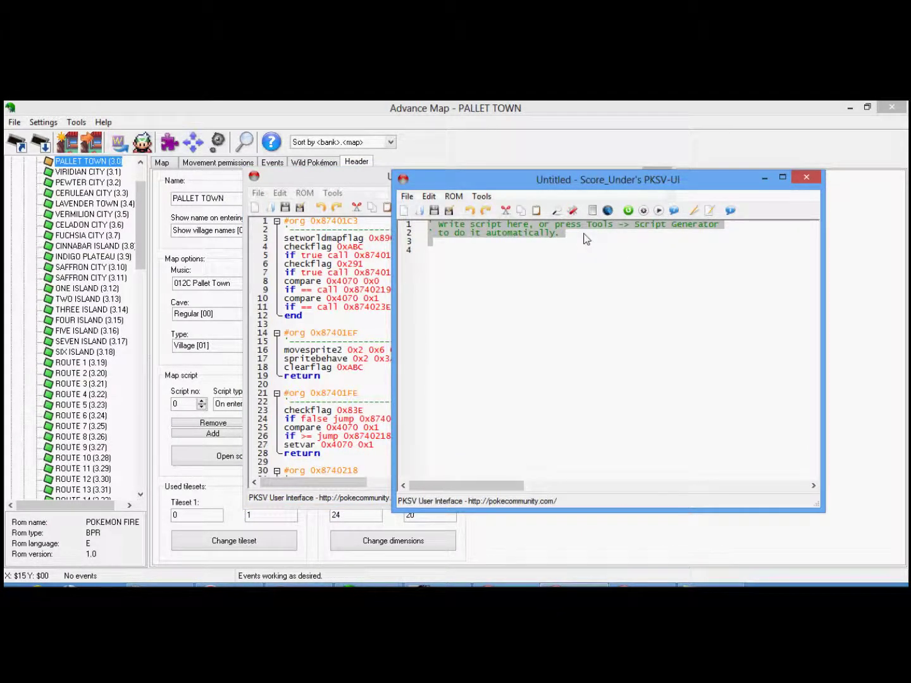
{"action": "type", "text": "#"}
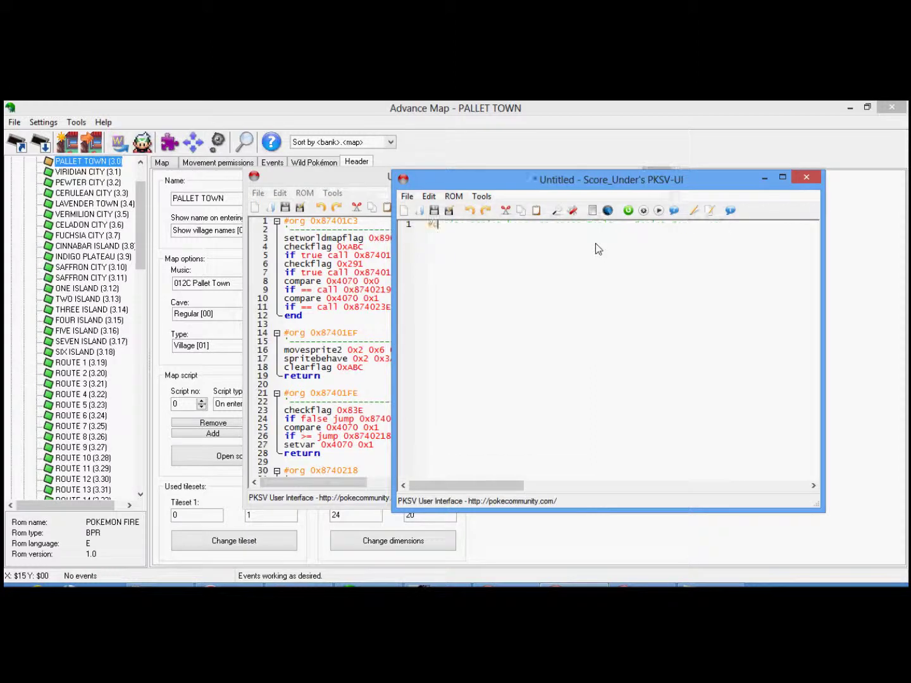
{"action": "type", "text": "dyn 0x740000"}
{"action": "key", "text": "Return"}
{"action": "type", "text": "#"}
{"action": "type", "text": "org @main"}
{"action": "key", "text": "Return"}
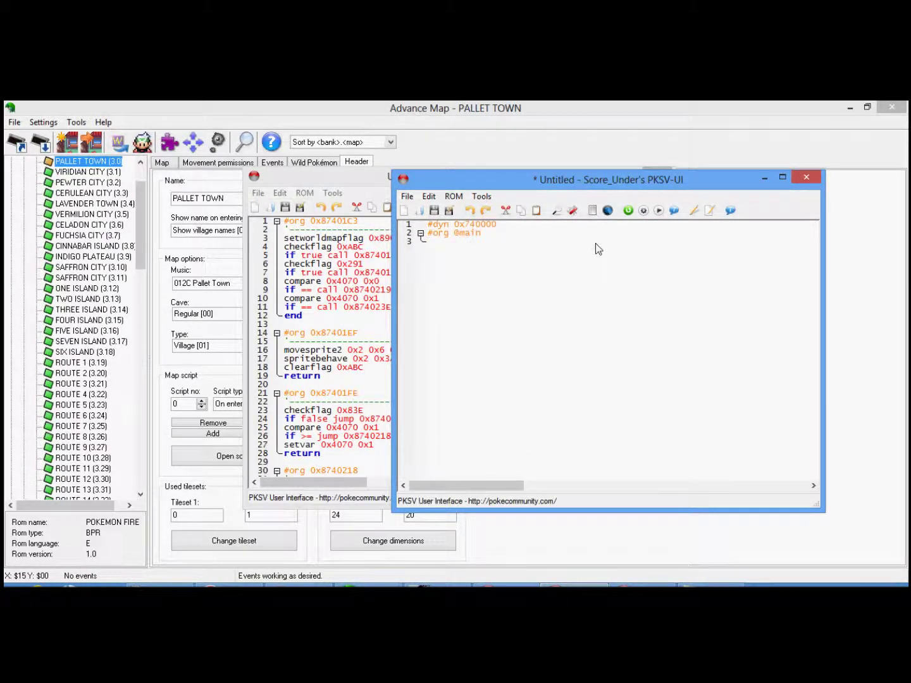
{"action": "type", "text": "setworldflag"}
{"action": "key", "text": "Return"}
{"action": "type", "text": "checkflag"}
{"action": "key", "text": "Return"}
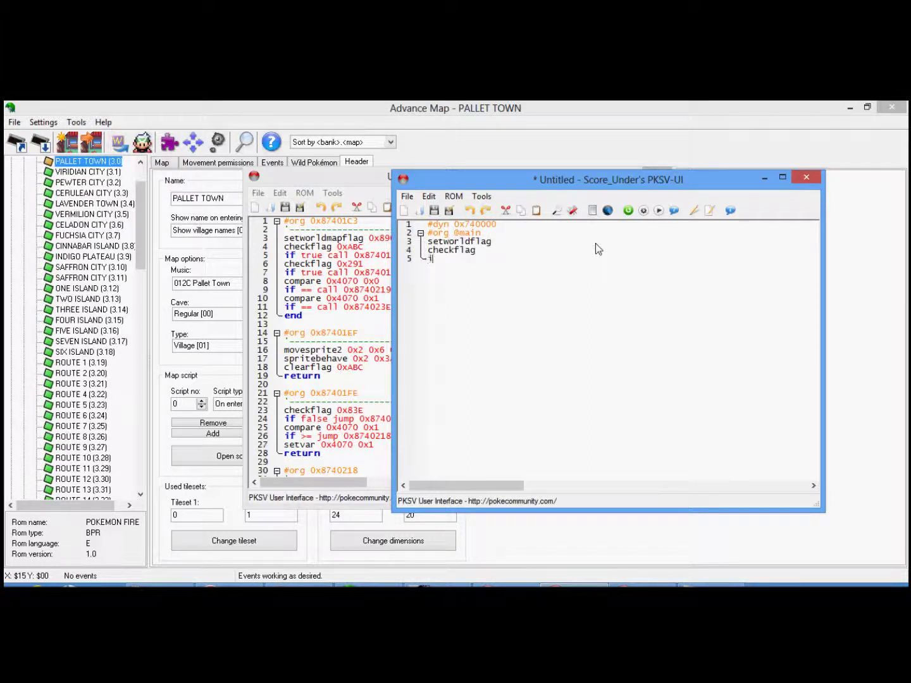
{"action": "type", "text": "if true call"}
{"action": "type", "text": " @value1"}
{"action": "key", "text": "Return"}
{"action": "type", "text": "checkflag"}
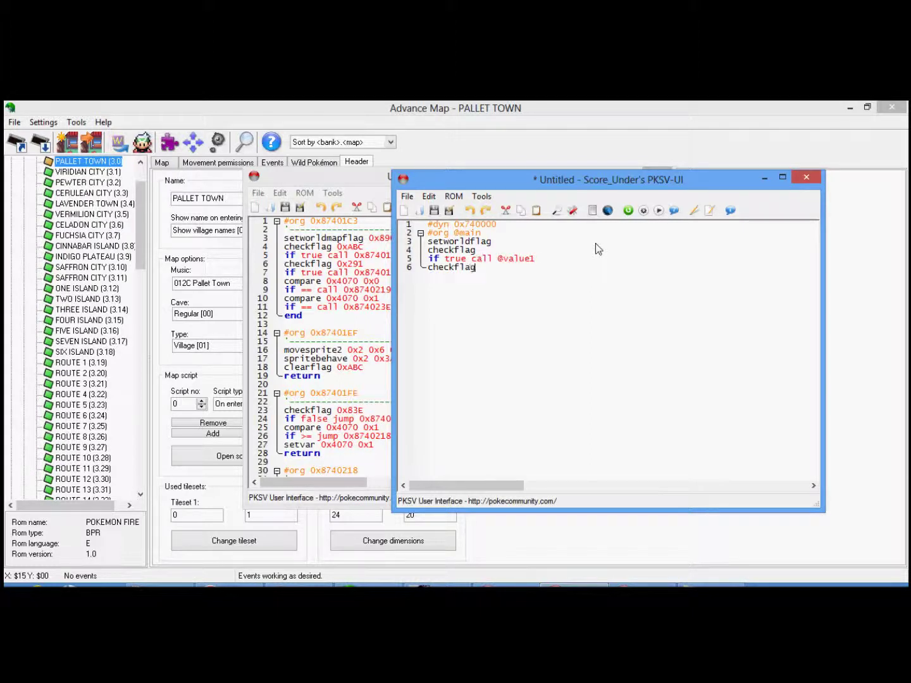
{"action": "key", "text": "Return"}
{"action": "type", "text": "true call @val"}
{"action": "type", "text": "ue2"}
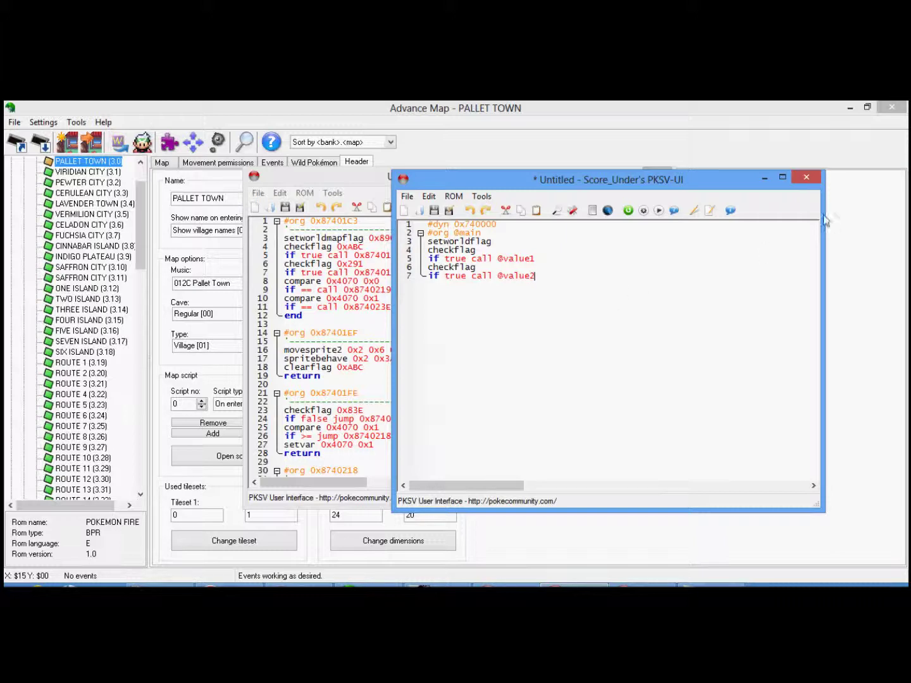
{"action": "left_click", "coordinate": [806, 178]}
{"action": "left_click", "coordinate": [467, 393]}
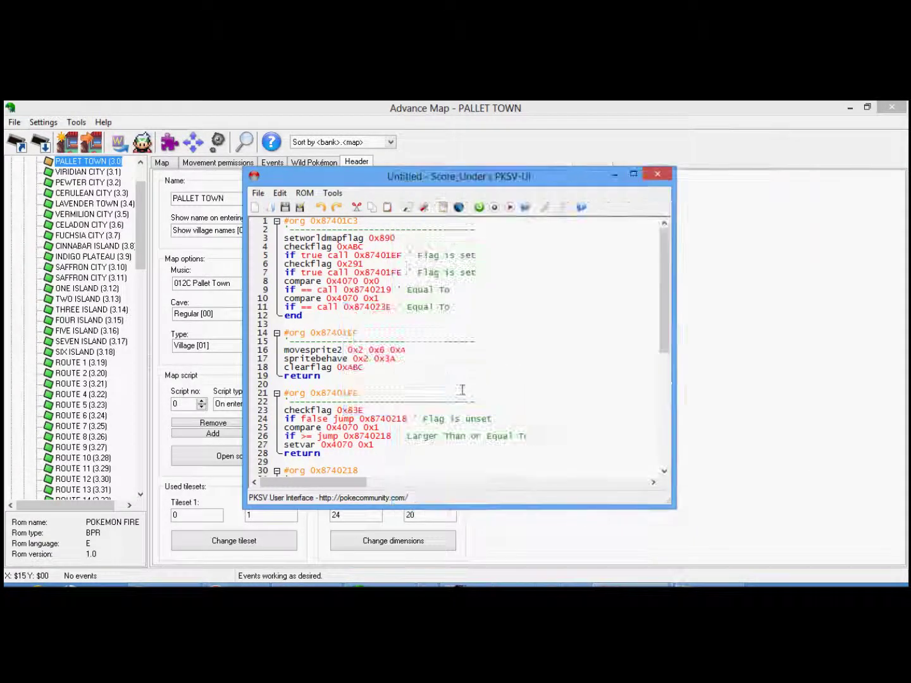
{"action": "scroll", "coordinate": [419, 342], "scroll_direction": "down", "scroll_amount": 4}
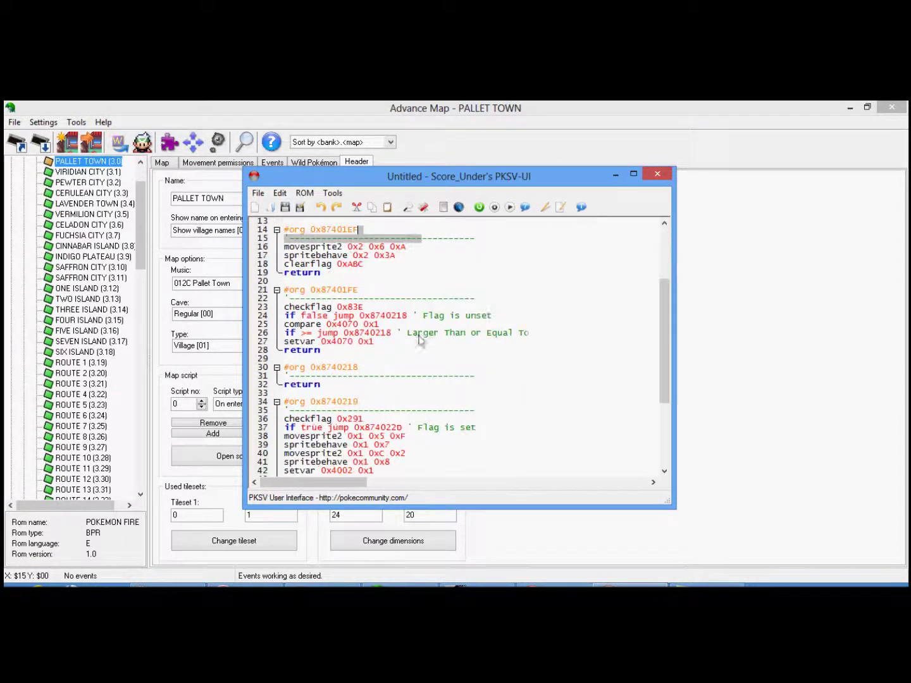
{"action": "scroll", "coordinate": [420, 342], "scroll_direction": "down", "scroll_amount": 5}
{"action": "scroll", "coordinate": [415, 339], "scroll_direction": "up", "scroll_amount": 9}
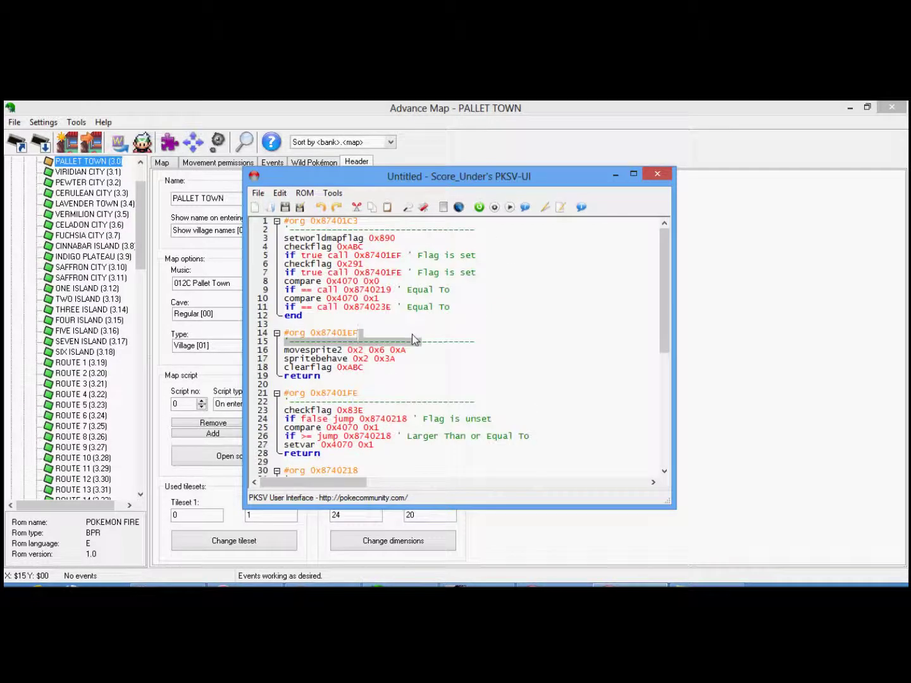
- Check the map script's trigger type on the Header tab and review the movesprite2 and spritebehave lines
{"action": "left_click", "coordinate": [614, 176]}
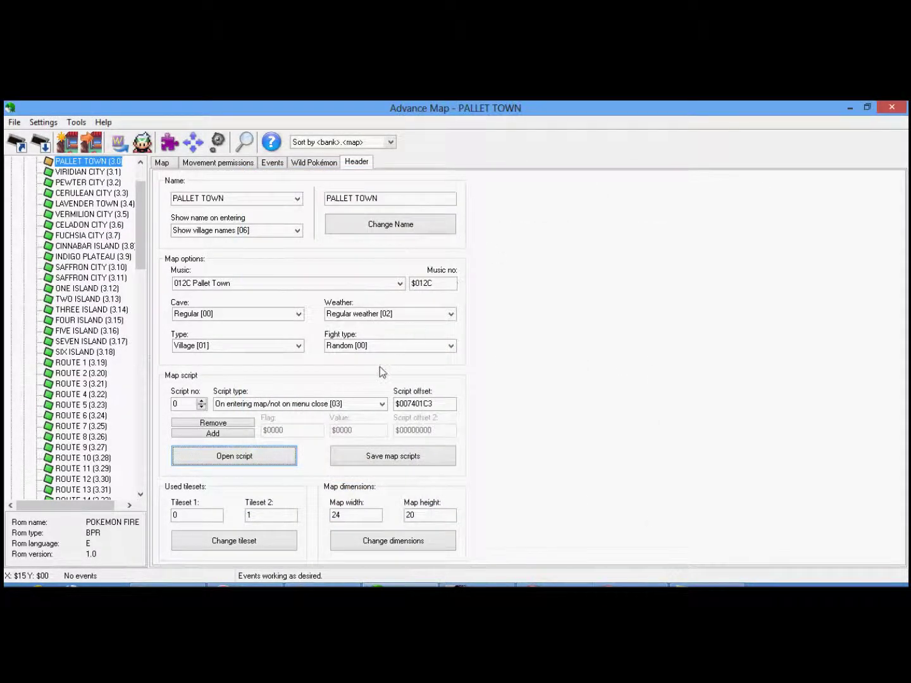
{"action": "left_click", "coordinate": [339, 405]}
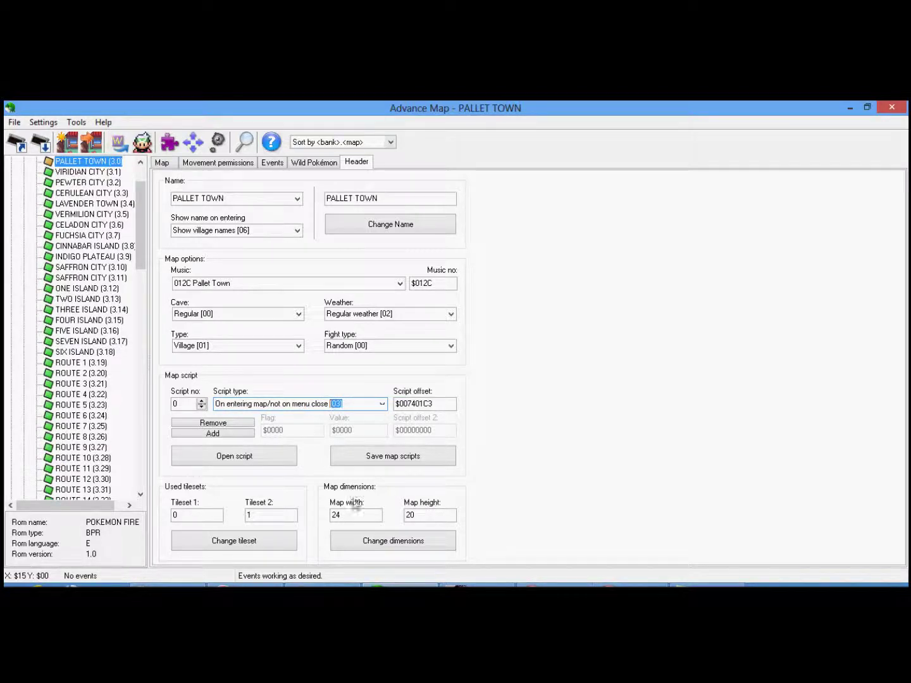
{"action": "mouse_move", "coordinate": [234, 456]}
{"action": "left_click", "coordinate": [630, 586]}
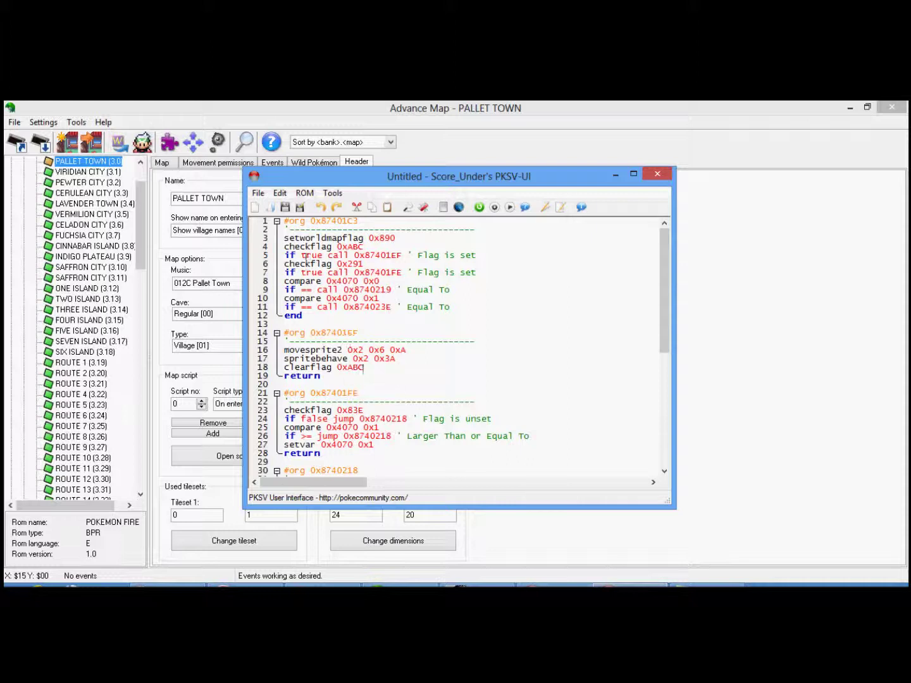
{"action": "left_click", "coordinate": [285, 238]}
{"action": "left_click_drag", "start_coordinate": [286, 238], "coordinate": [399, 248]}
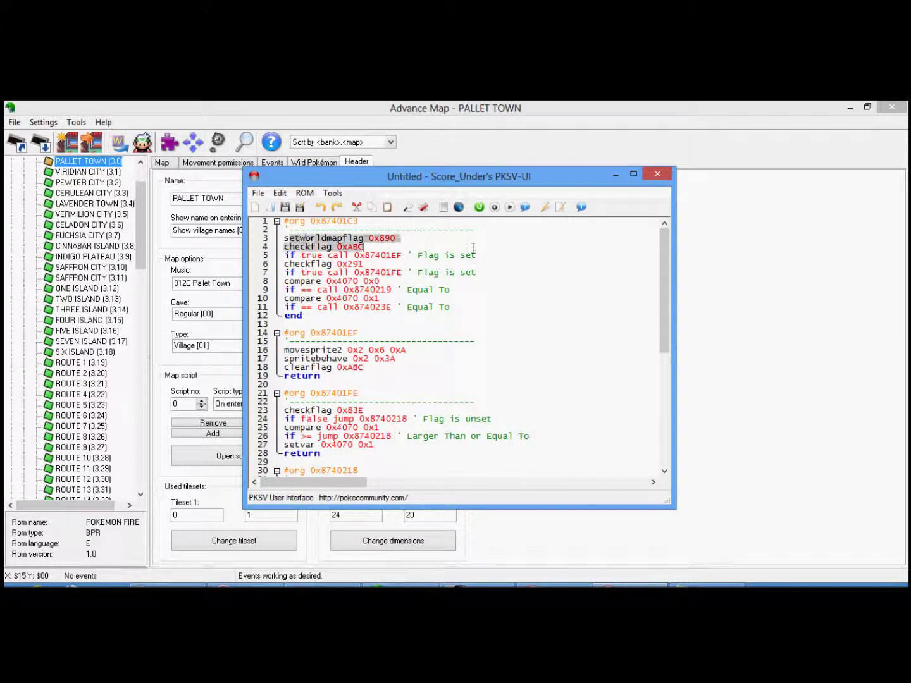
{"action": "left_click", "coordinate": [433, 263]}
{"action": "scroll", "coordinate": [420, 357], "scroll_direction": "down", "scroll_amount": 1}
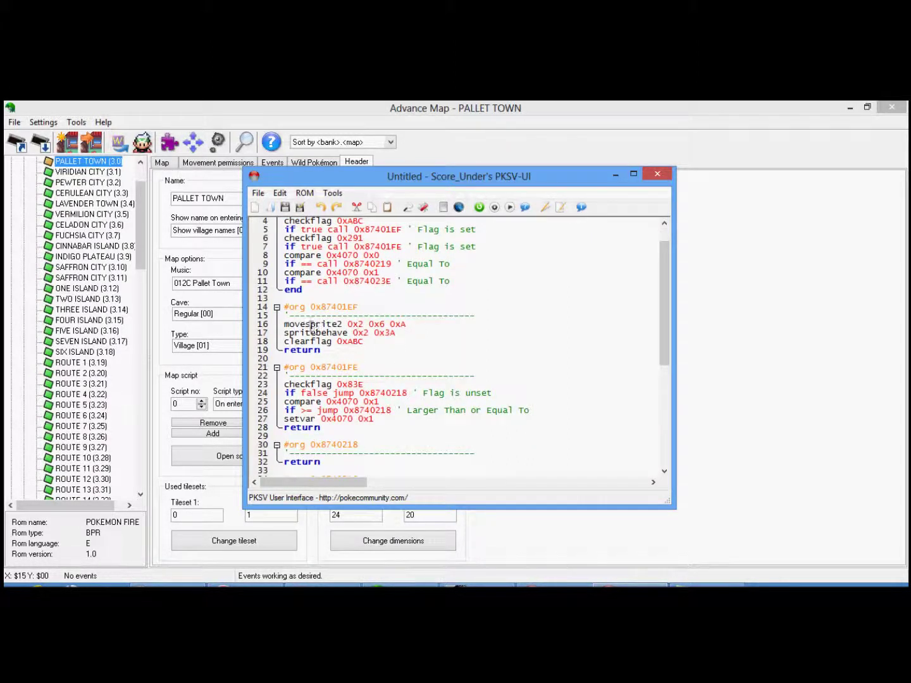
{"action": "left_click_drag", "start_coordinate": [285, 324], "coordinate": [351, 326]}
{"action": "left_click", "coordinate": [346, 332]}
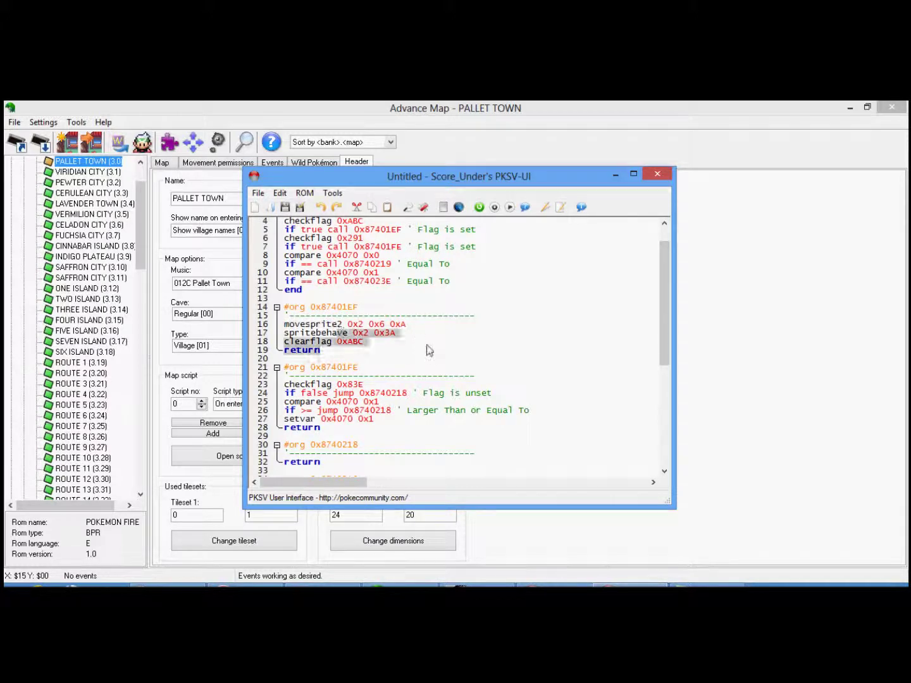
{"action": "scroll", "coordinate": [429, 341], "scroll_direction": "down", "scroll_amount": 8}
{"action": "scroll", "coordinate": [430, 342], "scroll_direction": "up", "scroll_amount": 5}
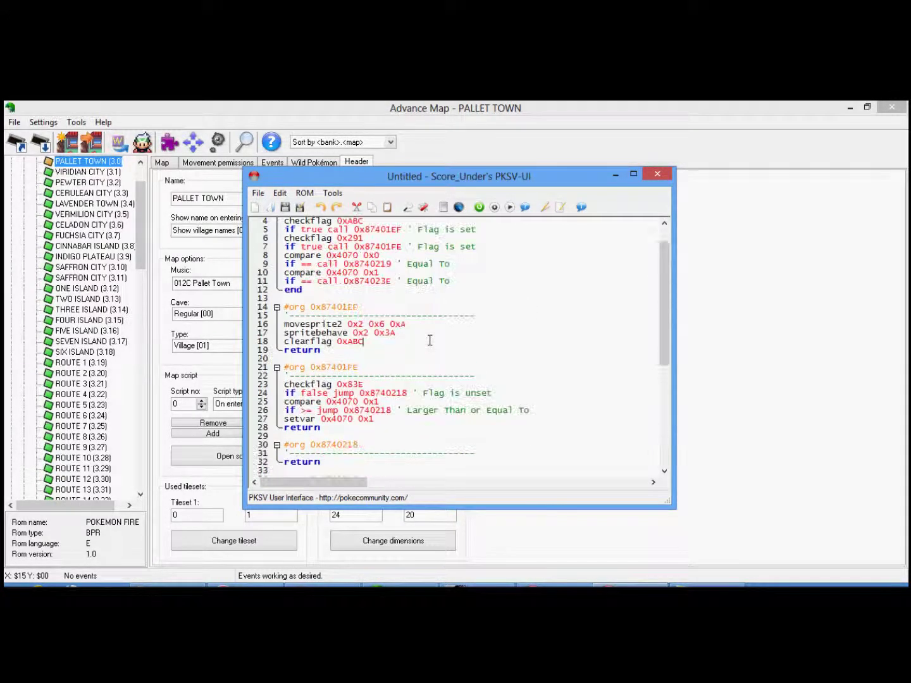
{"action": "scroll", "coordinate": [430, 342], "scroll_direction": "up", "scroll_amount": 4}
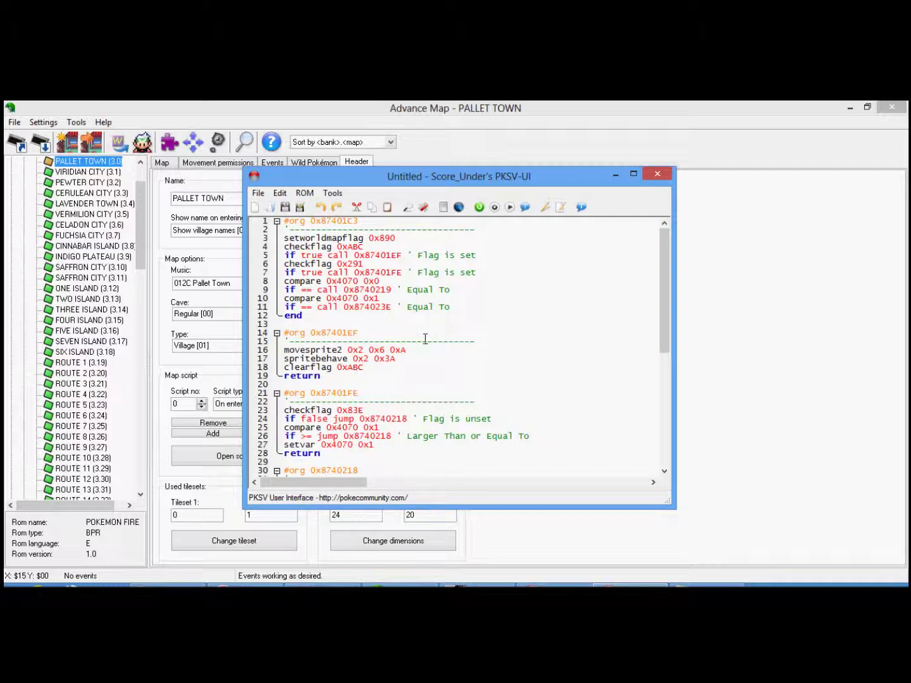
{"action": "scroll", "coordinate": [425, 339], "scroll_direction": "down", "scroll_amount": 9}
{"action": "scroll", "coordinate": [425, 338], "scroll_direction": "up", "scroll_amount": 7}
{"action": "scroll", "coordinate": [425, 339], "scroll_direction": "up", "scroll_amount": 2}
{"action": "scroll", "coordinate": [425, 339], "scroll_direction": "down", "scroll_amount": 4}
{"action": "scroll", "coordinate": [425, 339], "scroll_direction": "down", "scroll_amount": 5}
{"action": "scroll", "coordinate": [405, 314], "scroll_direction": "up", "scroll_amount": 5}
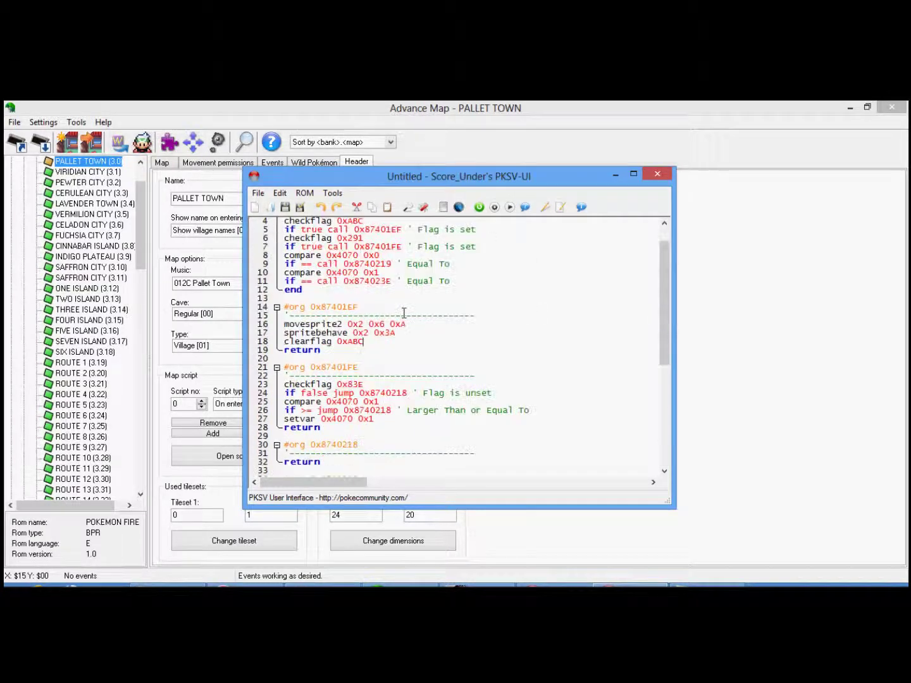
{"action": "scroll", "coordinate": [406, 313], "scroll_direction": "up", "scroll_amount": 4}
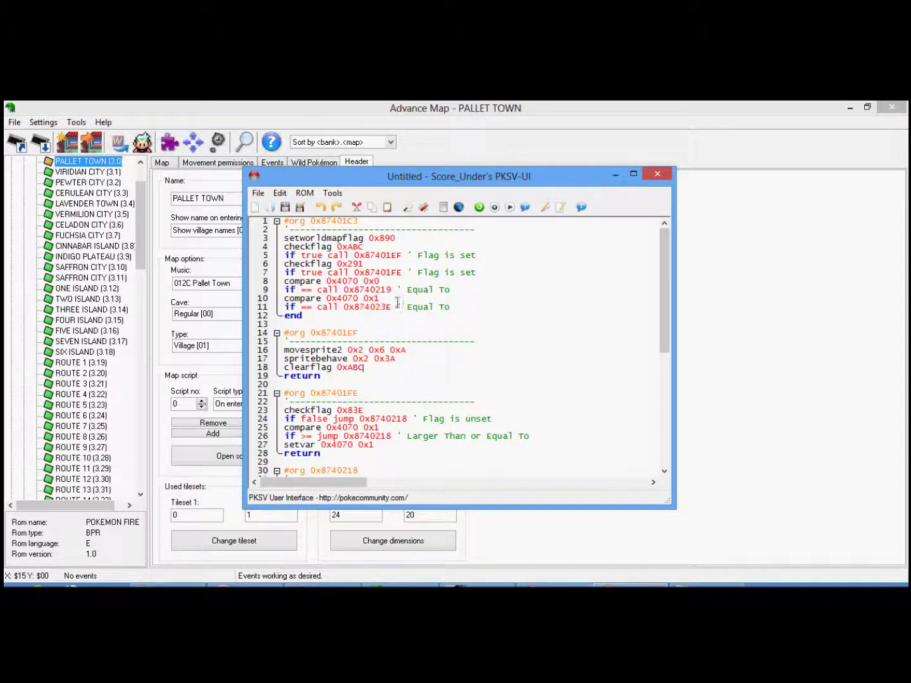
{"action": "left_click_drag", "start_coordinate": [397, 359], "coordinate": [285, 350]}
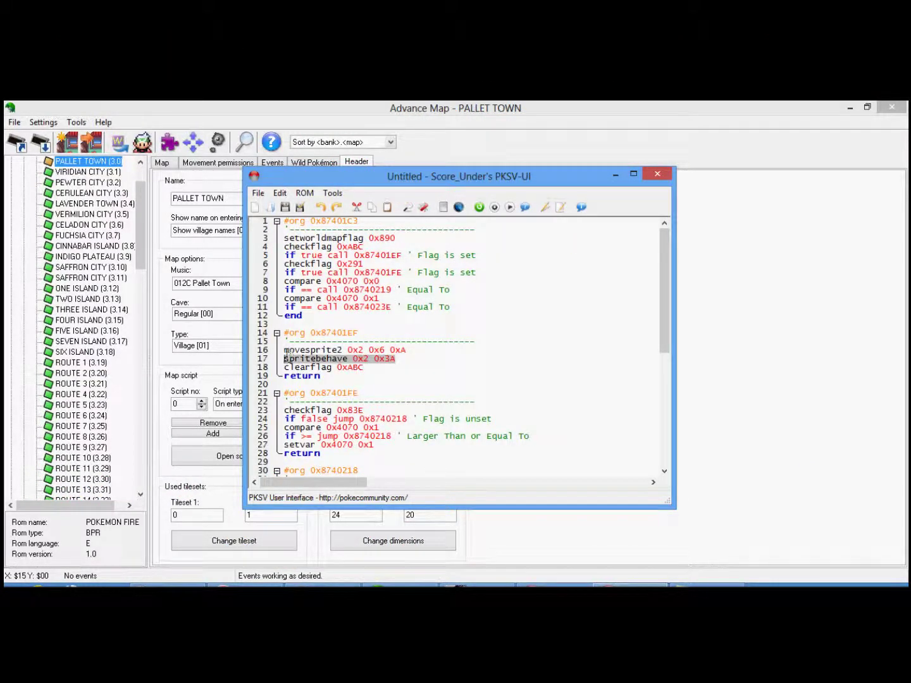
{"action": "left_click", "coordinate": [616, 176]}
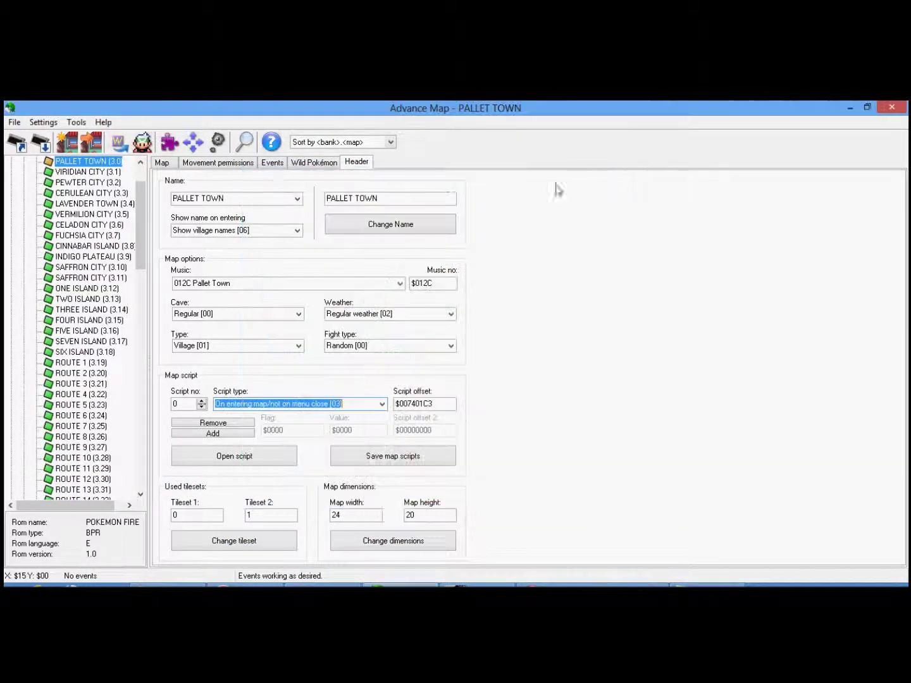
- Show Pallet Town's person events with sprites and inspect the spritebehave line's arguments
{"action": "left_click", "coordinate": [273, 163]}
{"action": "left_click", "coordinate": [143, 143]}
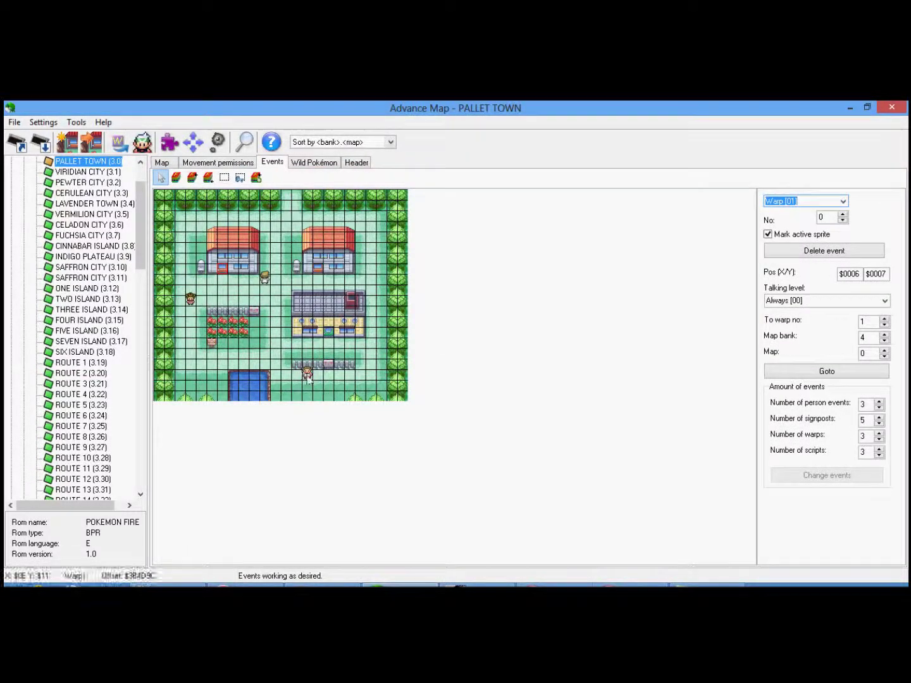
{"action": "left_click", "coordinate": [634, 585]}
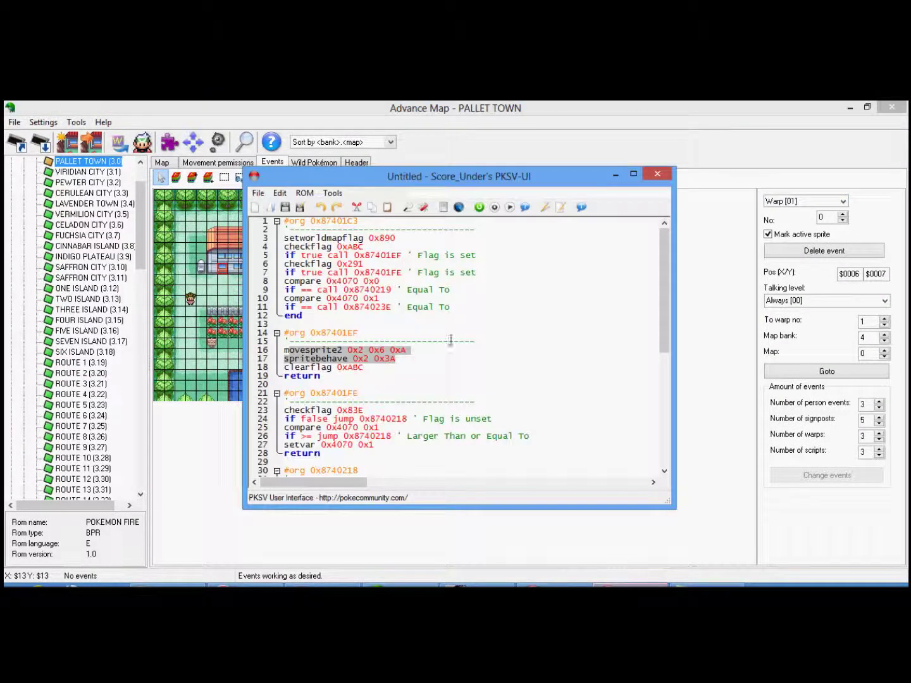
{"action": "left_click", "coordinate": [403, 361]}
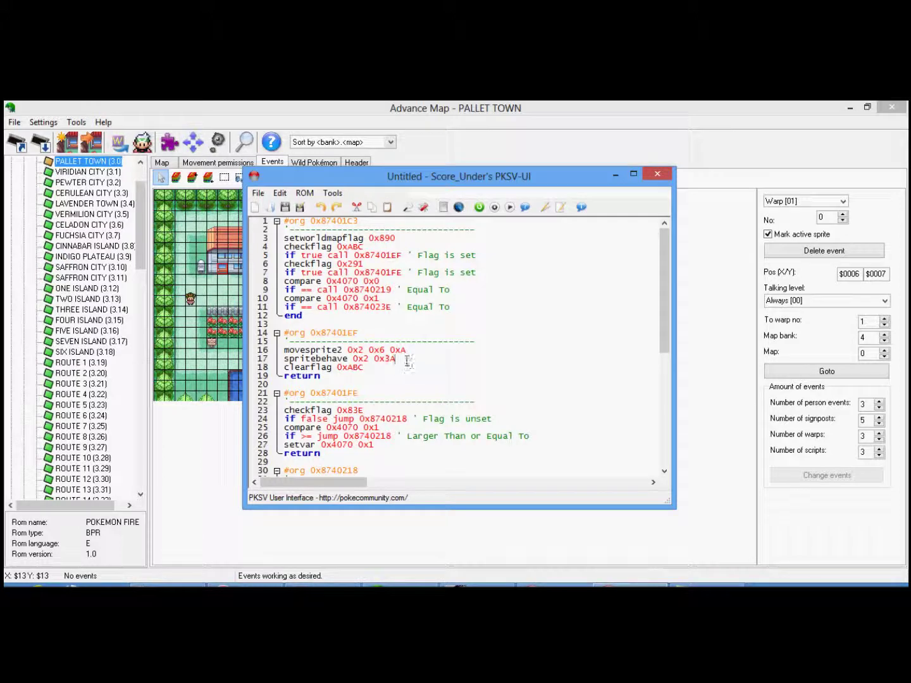
{"action": "left_click_drag", "start_coordinate": [396, 359], "coordinate": [342, 352]}
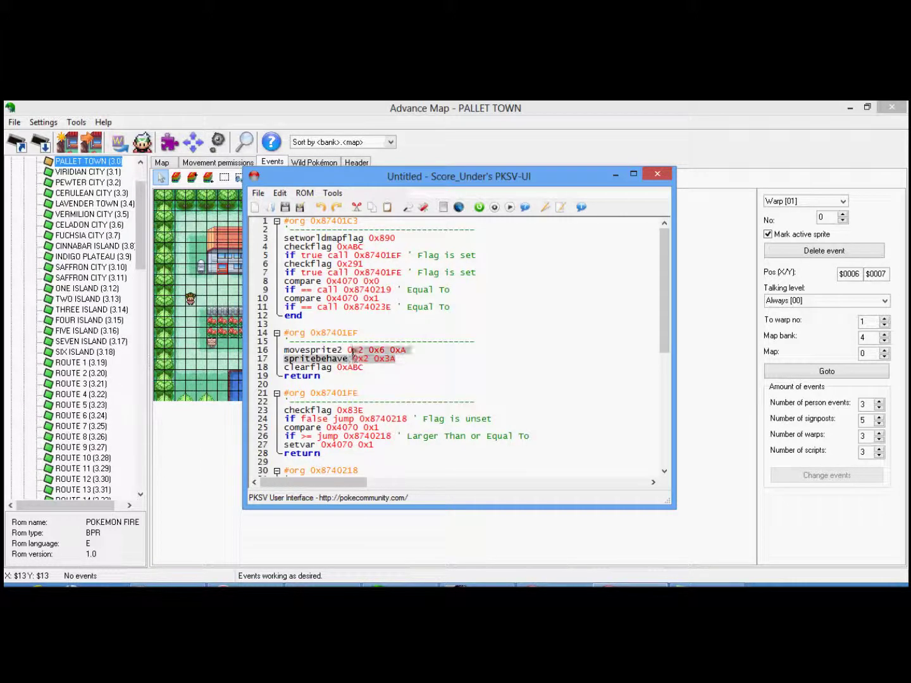
{"action": "left_click", "coordinate": [371, 354]}
{"action": "left_click", "coordinate": [617, 175]}
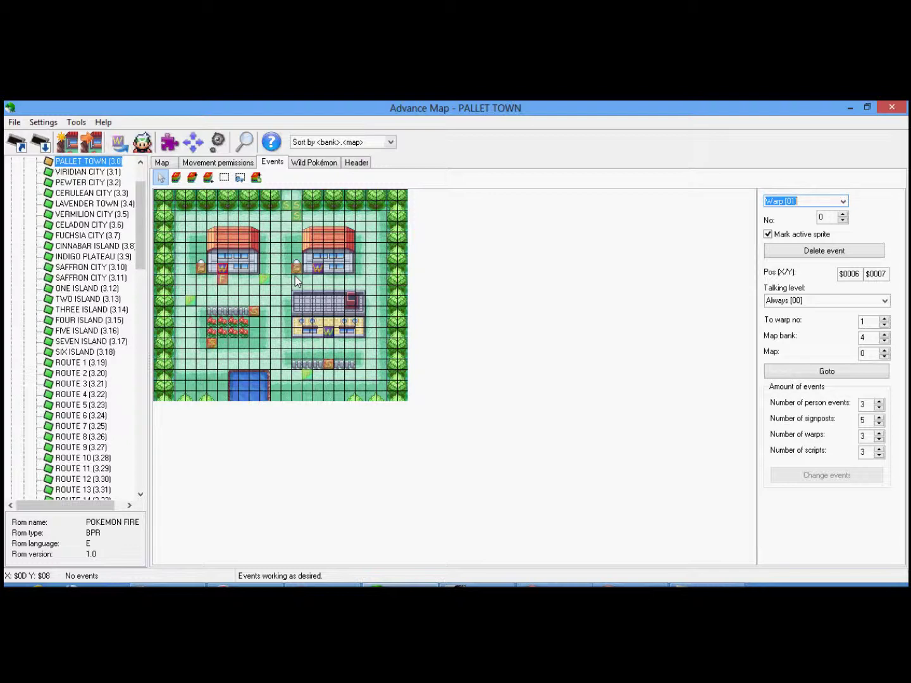
- Edit line 16's movesprite2 command to 0x2 0xD 0x8
{"action": "left_click", "coordinate": [481, 584]}
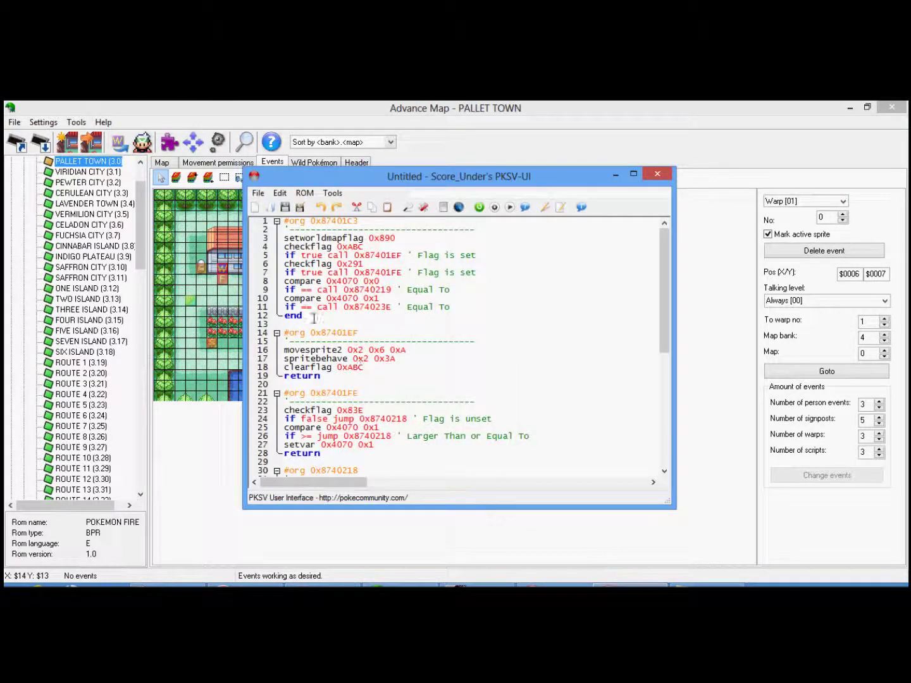
{"action": "double_click", "coordinate": [377, 350]}
{"action": "type", "text": "D"}
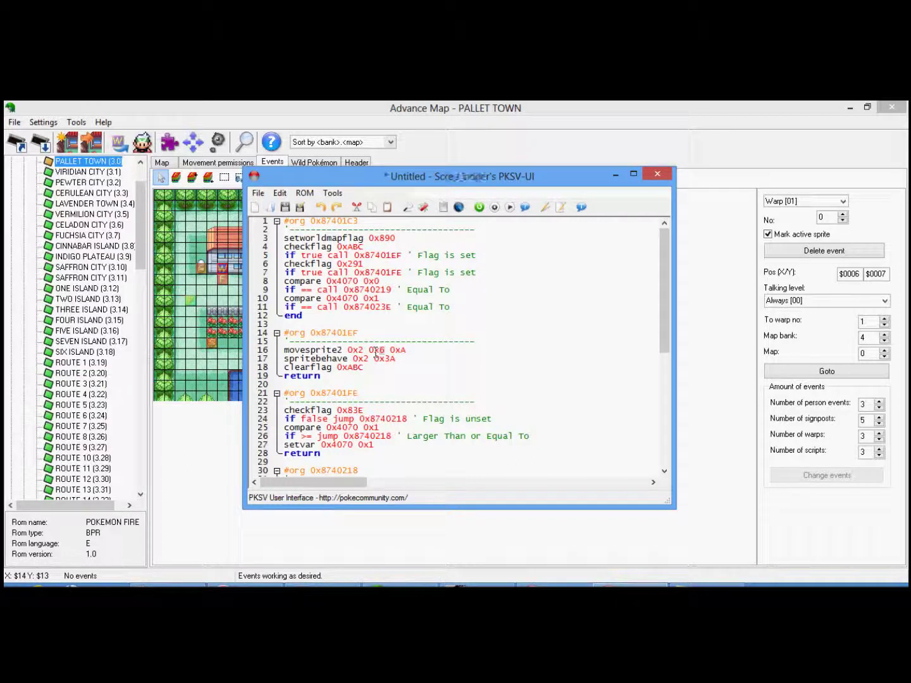
{"action": "key", "text": "BackSpace"}
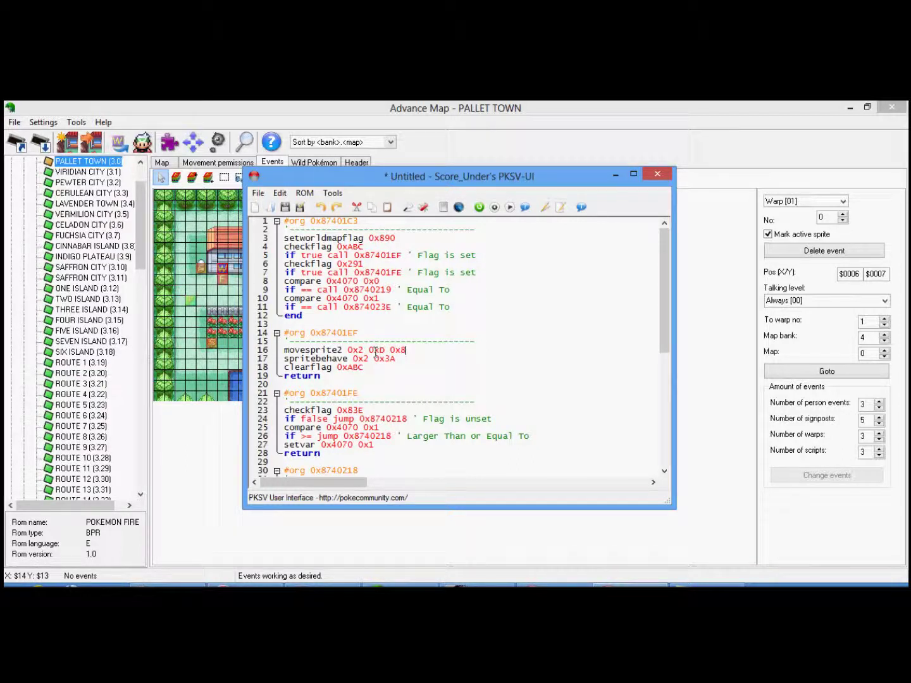
{"action": "left_click", "coordinate": [616, 175]}
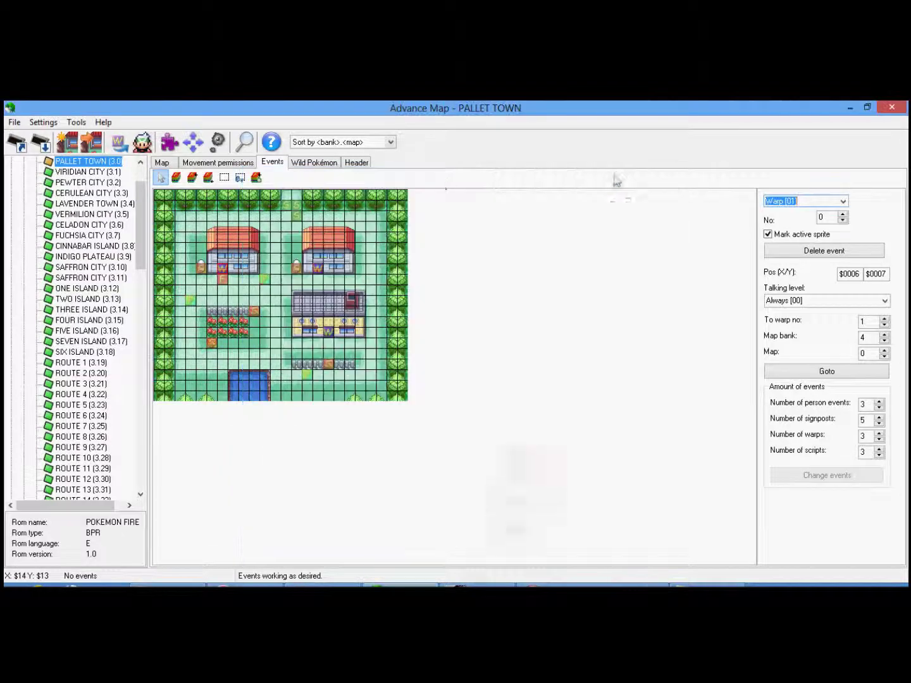
- Select the person event by the bottom fence and browse its movement types for Copy Player [35]
{"action": "left_click", "coordinate": [143, 142]}
{"action": "left_click", "coordinate": [306, 376]}
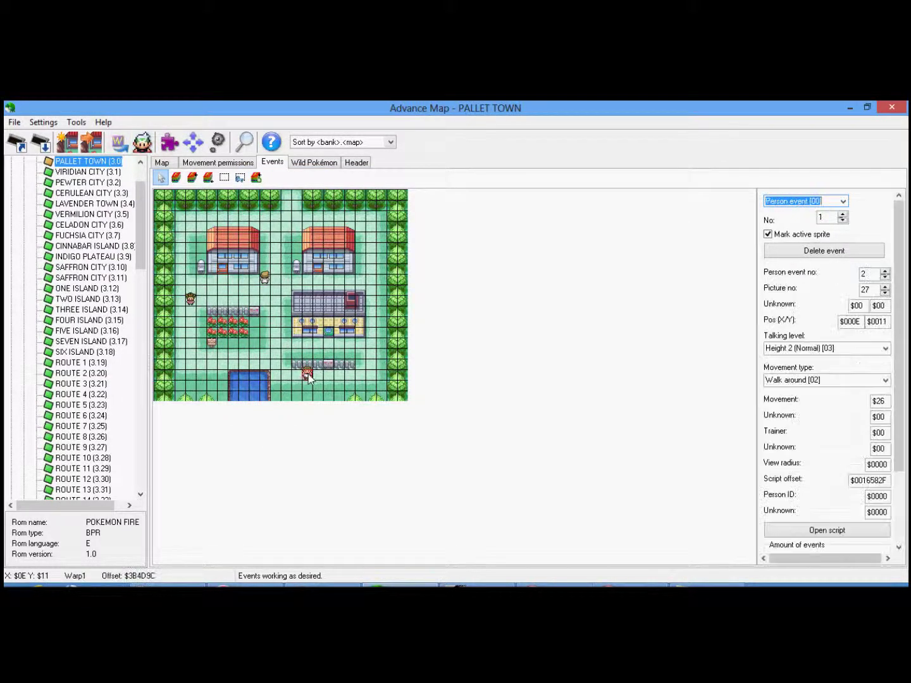
{"action": "left_click", "coordinate": [885, 381]}
{"action": "scroll", "coordinate": [840, 328], "scroll_direction": "down", "scroll_amount": 5}
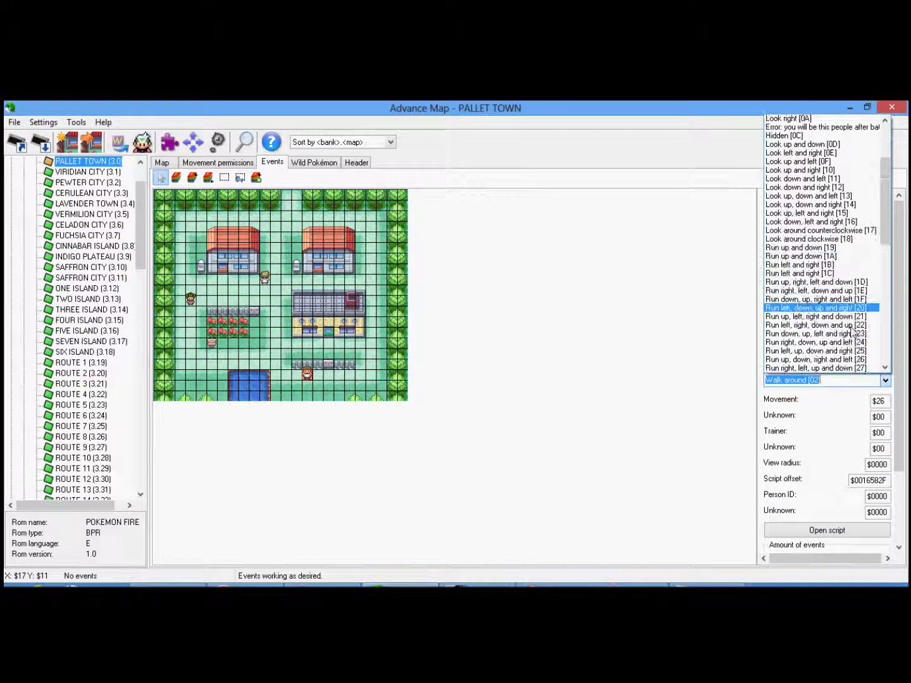
{"action": "scroll", "coordinate": [840, 327], "scroll_direction": "down", "scroll_amount": 5}
{"action": "scroll", "coordinate": [840, 328], "scroll_direction": "down", "scroll_amount": 4}
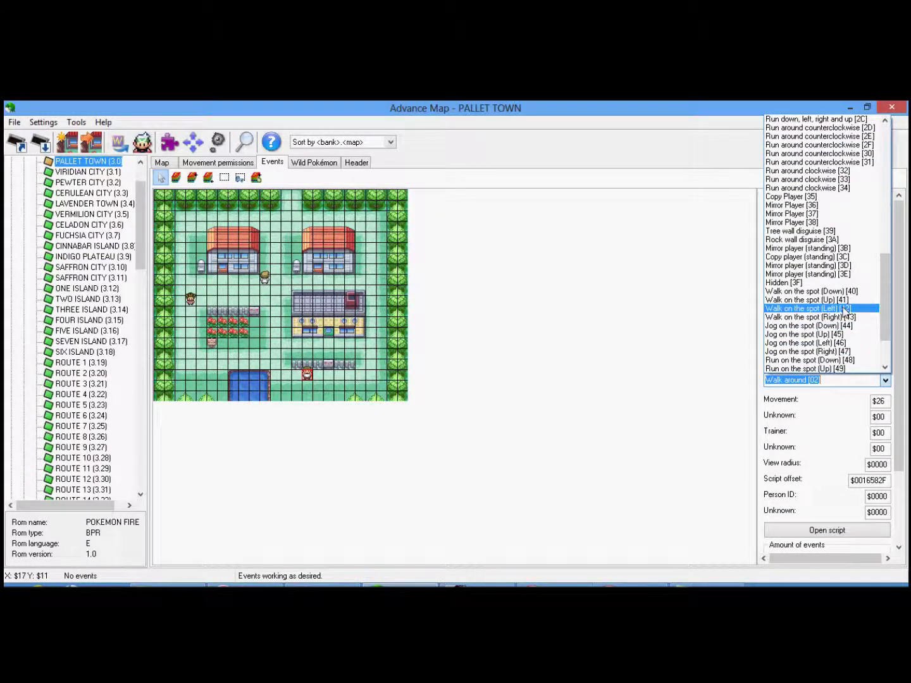
{"action": "scroll", "coordinate": [840, 334], "scroll_direction": "down", "scroll_amount": 1}
{"action": "scroll", "coordinate": [829, 346], "scroll_direction": "down", "scroll_amount": 1}
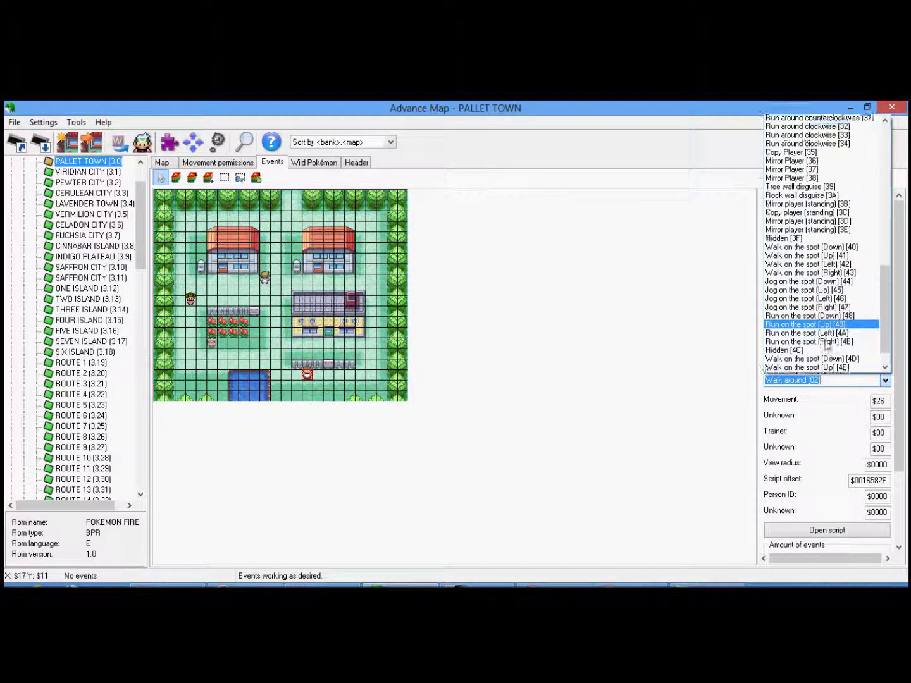
{"action": "scroll", "coordinate": [830, 347], "scroll_direction": "up", "scroll_amount": 3}
{"action": "scroll", "coordinate": [830, 347], "scroll_direction": "up", "scroll_amount": 2}
{"action": "scroll", "coordinate": [829, 347], "scroll_direction": "up", "scroll_amount": 5}
{"action": "scroll", "coordinate": [828, 345], "scroll_direction": "up", "scroll_amount": 5}
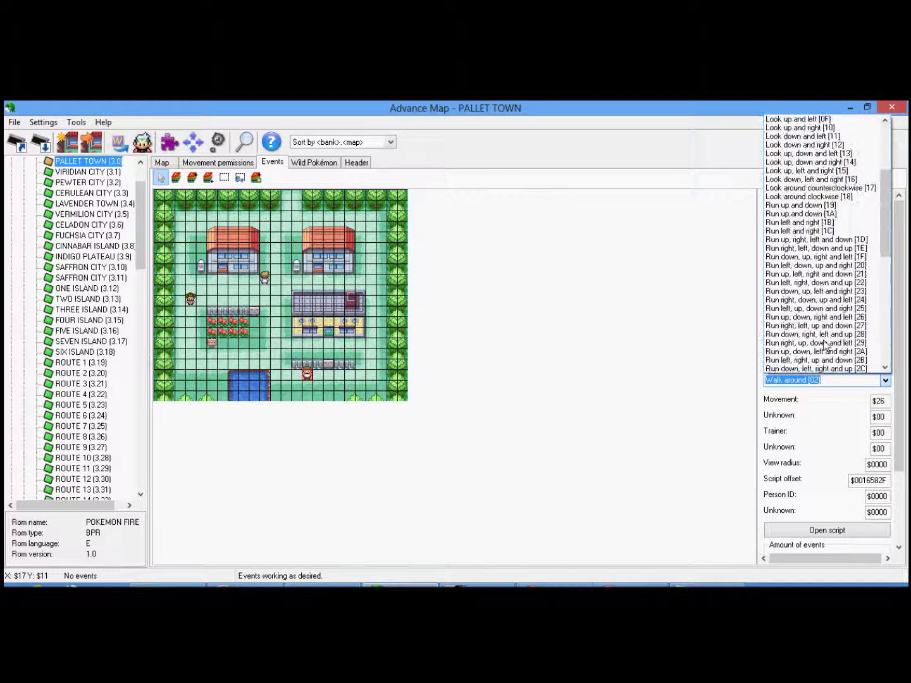
{"action": "scroll", "coordinate": [828, 346], "scroll_direction": "up", "scroll_amount": 3}
{"action": "scroll", "coordinate": [828, 346], "scroll_direction": "up", "scroll_amount": 3}
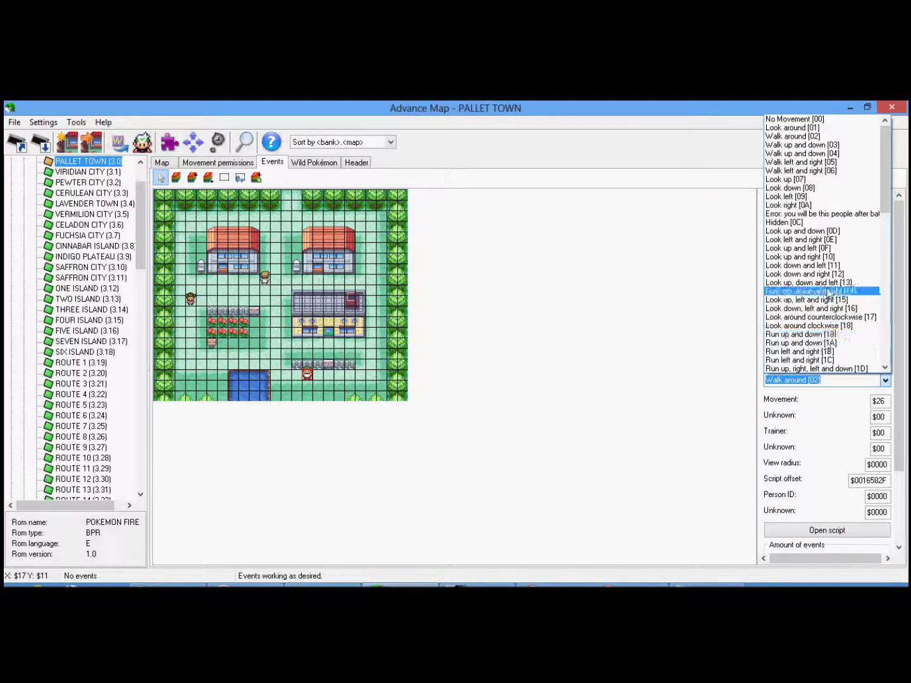
{"action": "scroll", "coordinate": [829, 297], "scroll_direction": "down", "scroll_amount": 2}
{"action": "scroll", "coordinate": [830, 297], "scroll_direction": "down", "scroll_amount": 5}
{"action": "scroll", "coordinate": [830, 297], "scroll_direction": "down", "scroll_amount": 3}
{"action": "scroll", "coordinate": [829, 297], "scroll_direction": "down", "scroll_amount": 3}
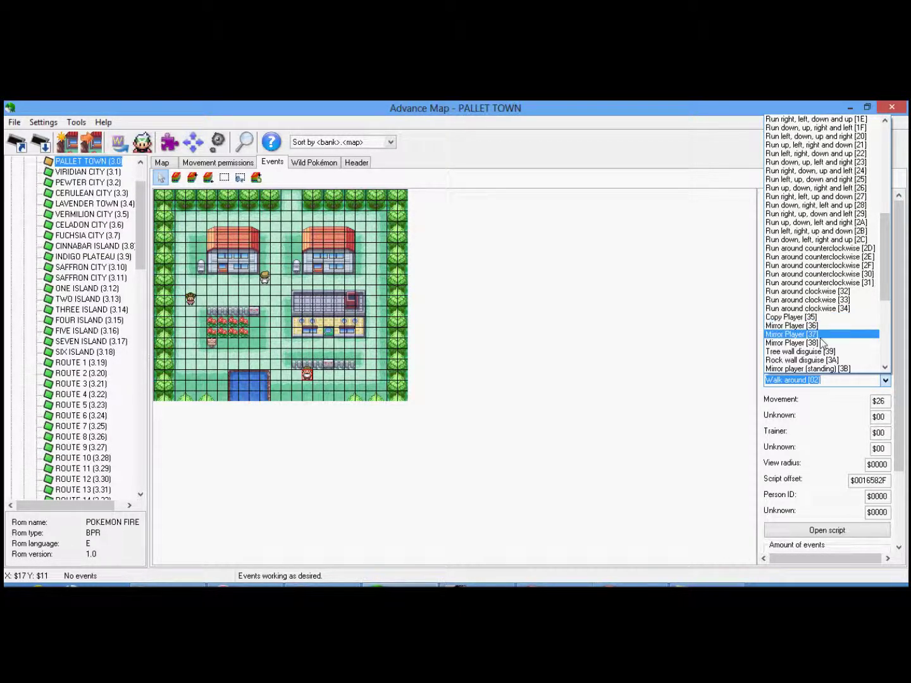
{"action": "left_click", "coordinate": [661, 410]}
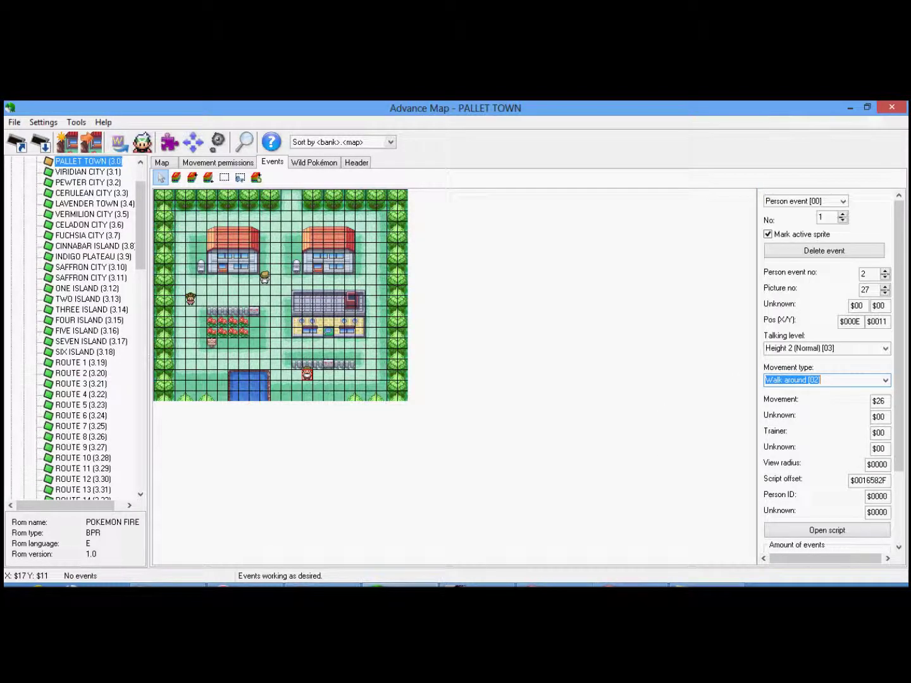
{"action": "left_click", "coordinate": [885, 380]}
{"action": "scroll", "coordinate": [855, 320], "scroll_direction": "down", "scroll_amount": 5}
{"action": "scroll", "coordinate": [854, 320], "scroll_direction": "down", "scroll_amount": 5}
{"action": "scroll", "coordinate": [862, 334], "scroll_direction": "down", "scroll_amount": 5}
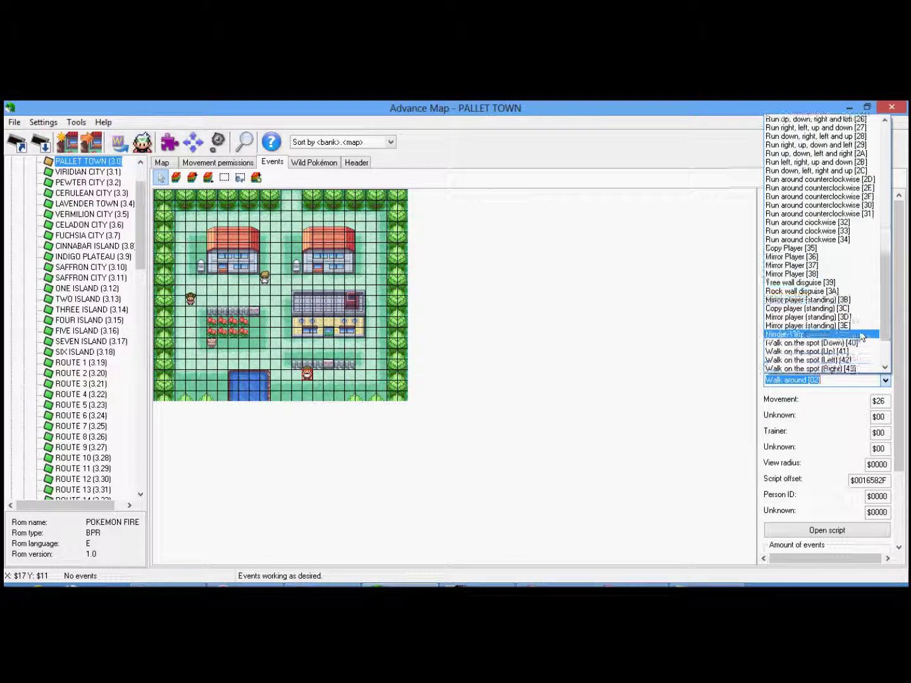
{"action": "scroll", "coordinate": [861, 336], "scroll_direction": "down", "scroll_amount": 2}
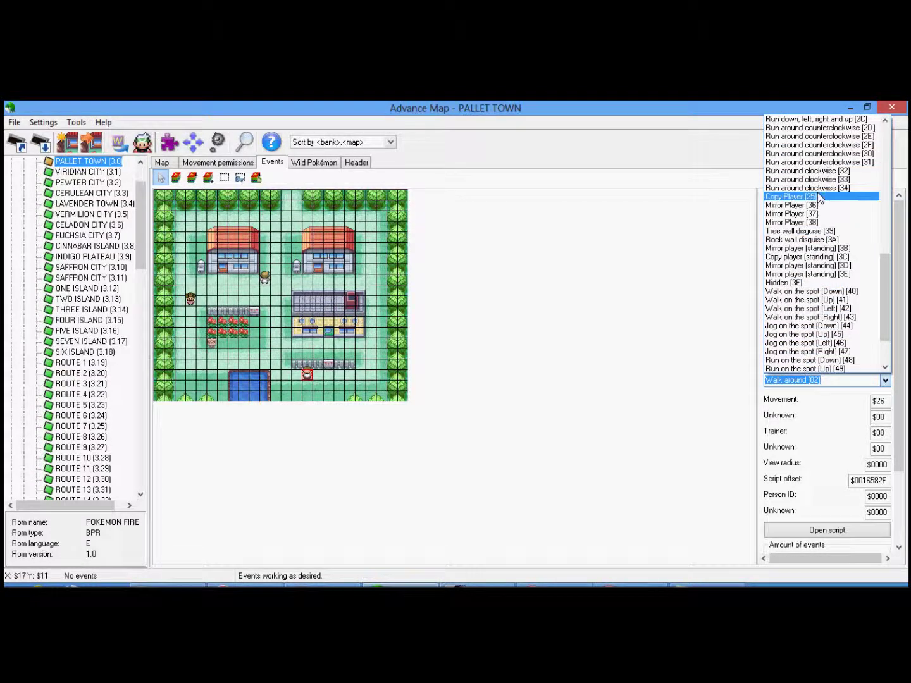
- Change line 17 of the maximized script to 'spritebehave 0x2 0x35'
{"action": "left_click", "coordinate": [676, 363]}
{"action": "left_click", "coordinate": [645, 585]}
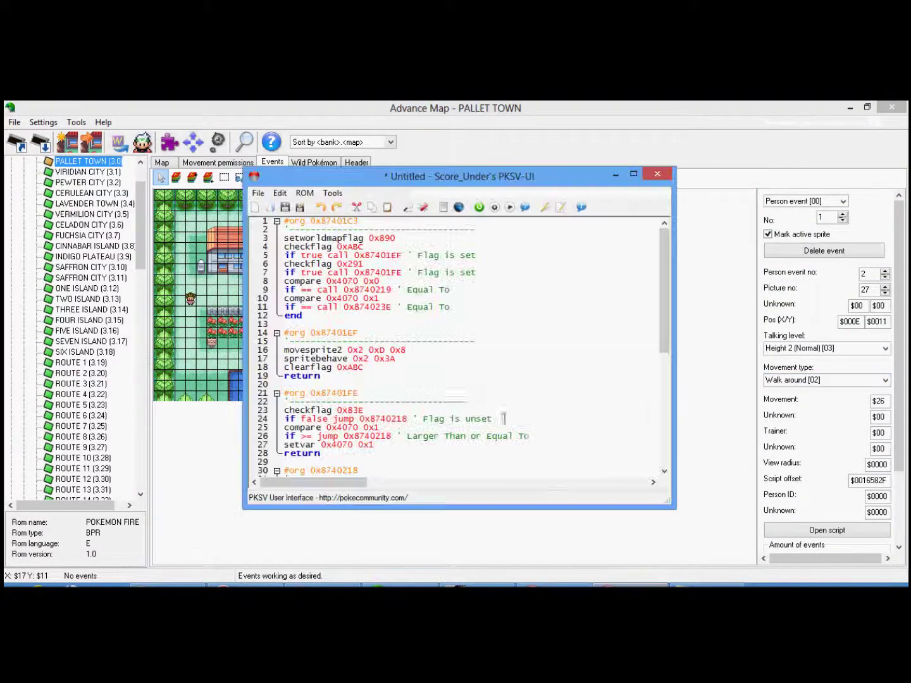
{"action": "key", "text": "BackSpace"}
{"action": "type", "text": "5"}
{"action": "left_click", "coordinate": [634, 174]}
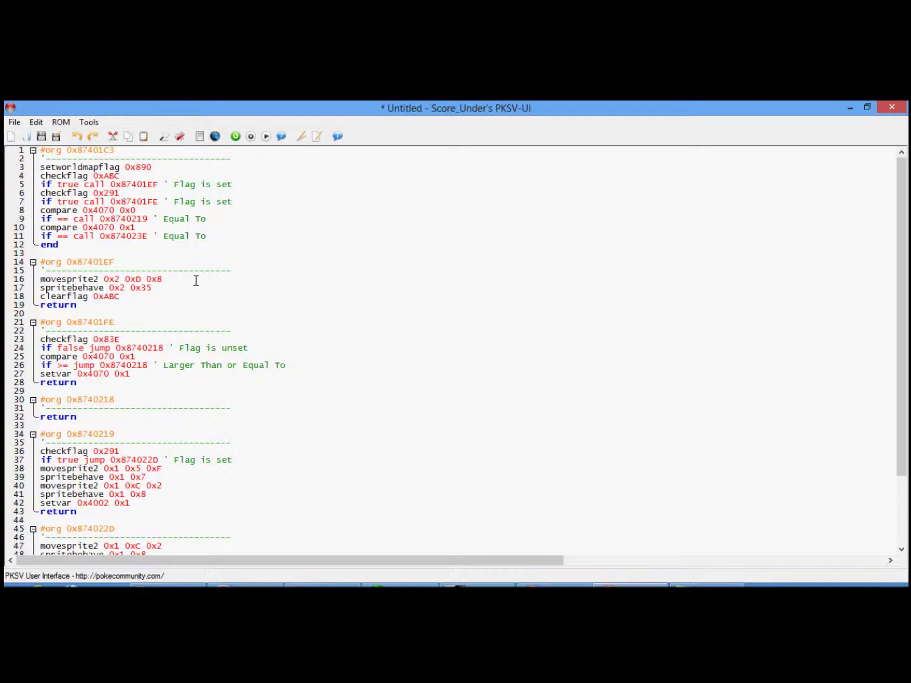
{"action": "double_click", "coordinate": [112, 279]}
{"action": "left_click_drag", "start_coordinate": [126, 277], "coordinate": [153, 288]}
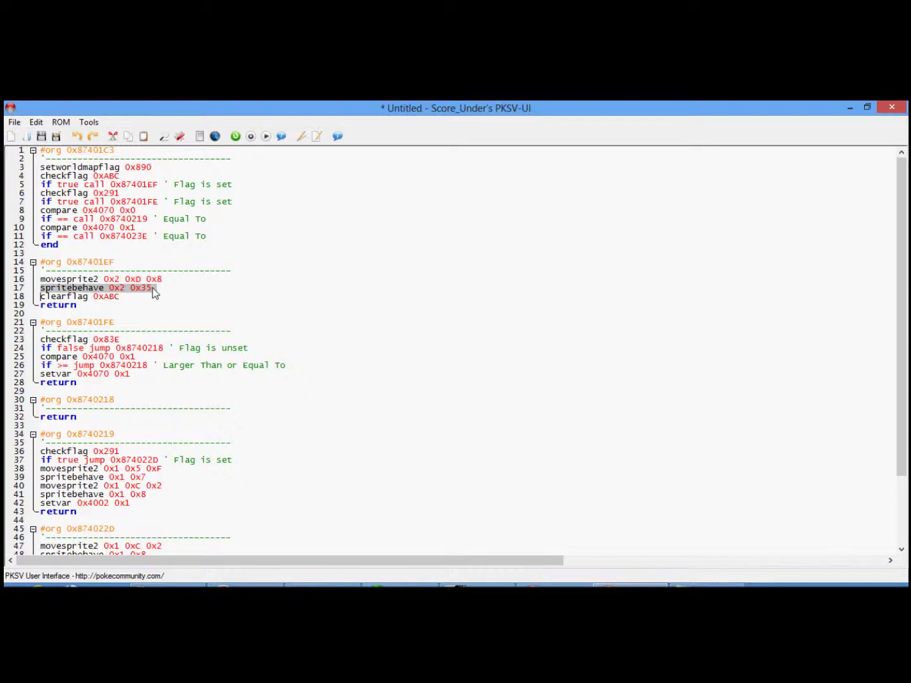
{"action": "left_click", "coordinate": [155, 288]}
{"action": "left_click_drag", "start_coordinate": [152, 287], "coordinate": [131, 288]}
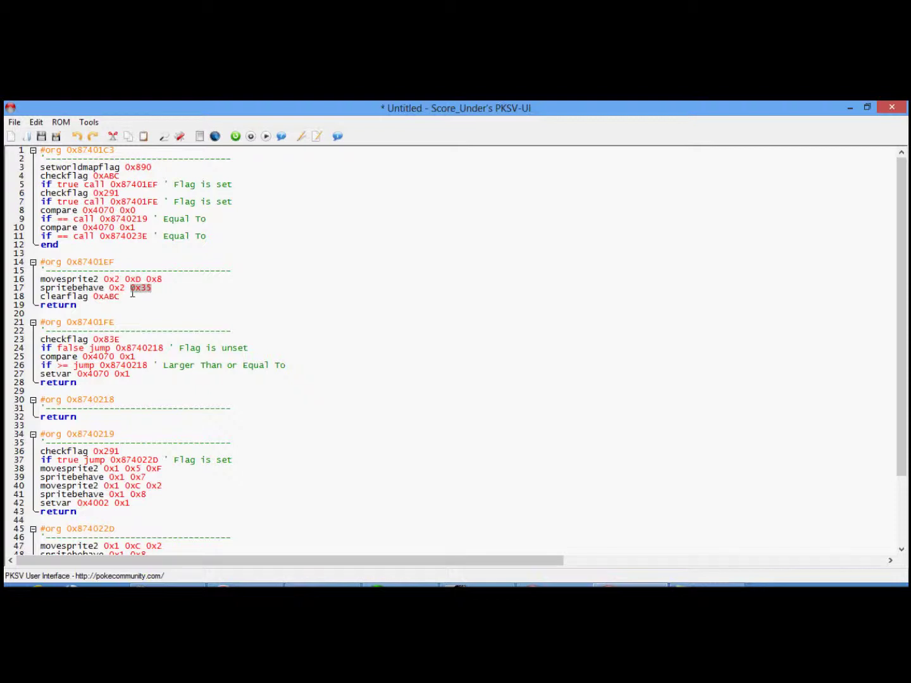
- Compile the script into the ROM and reopen Pallet Town's map script from the Header tab
{"action": "left_click", "coordinate": [252, 138]}
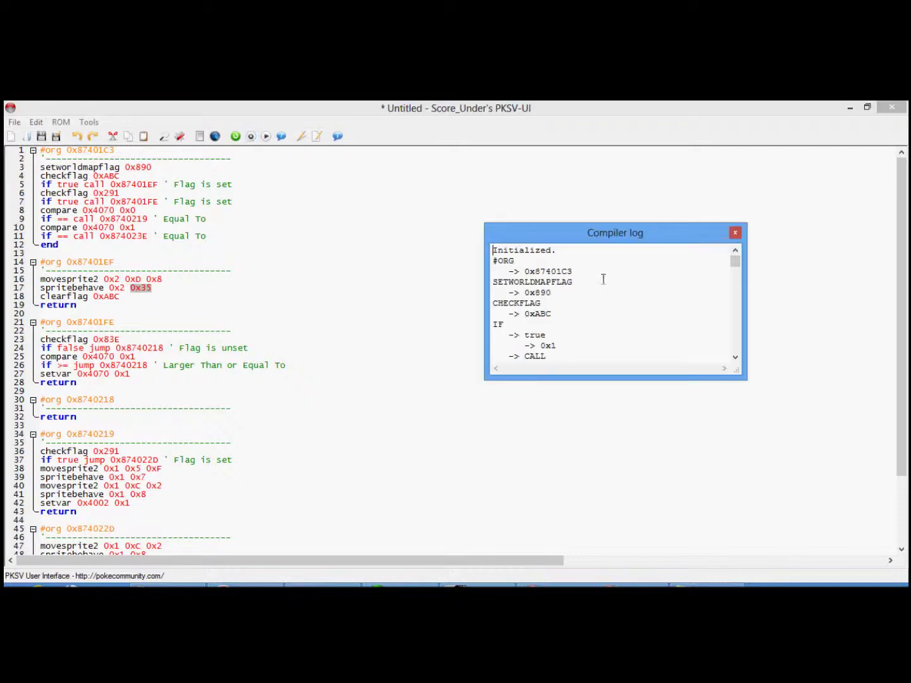
{"action": "left_click", "coordinate": [735, 233]}
{"action": "key", "text": "alt+Tab"}
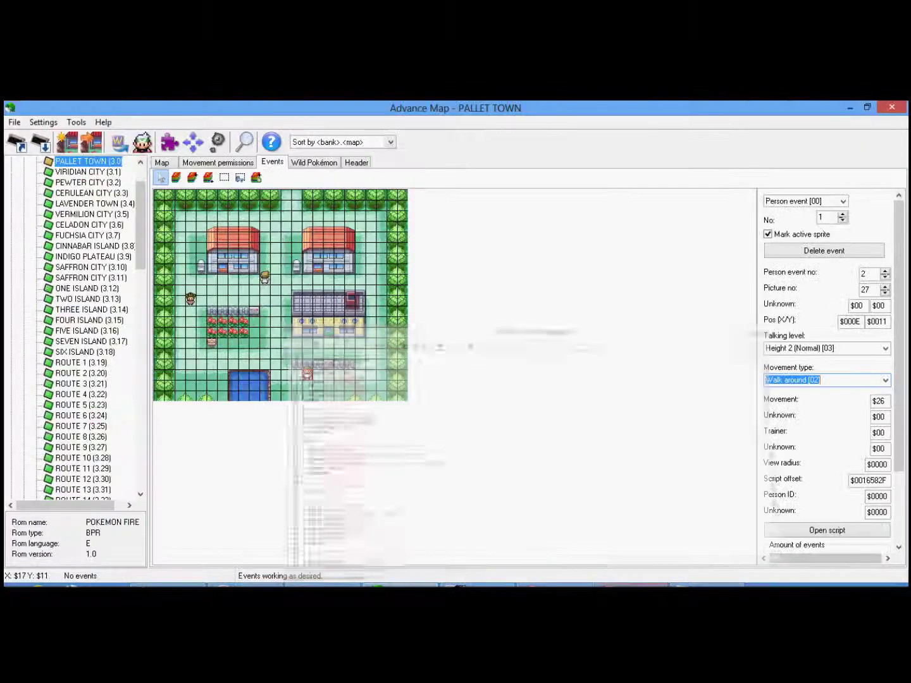
{"action": "left_click", "coordinate": [356, 162]}
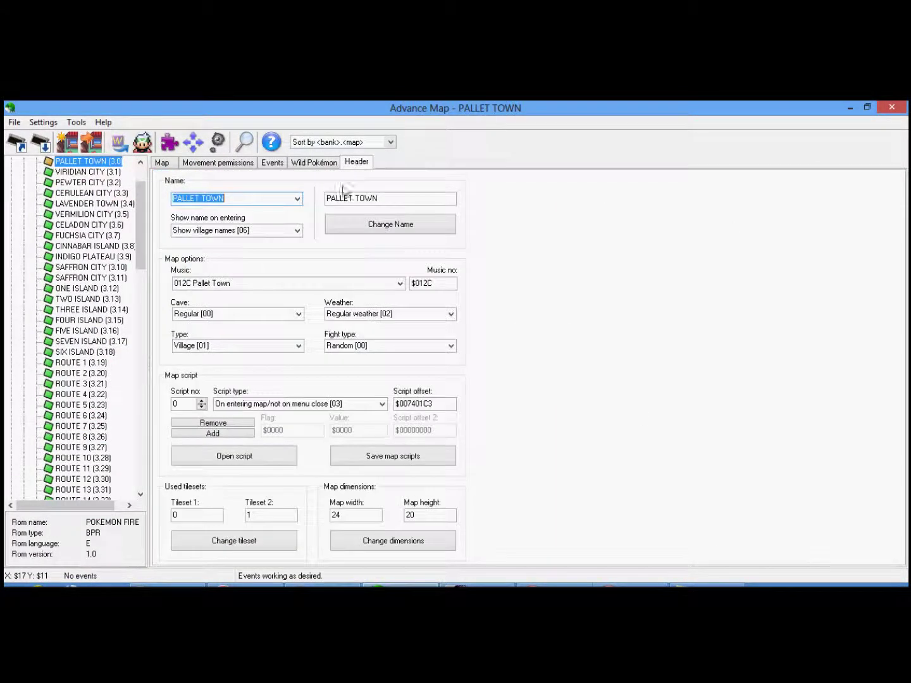
{"action": "left_click", "coordinate": [234, 457]}
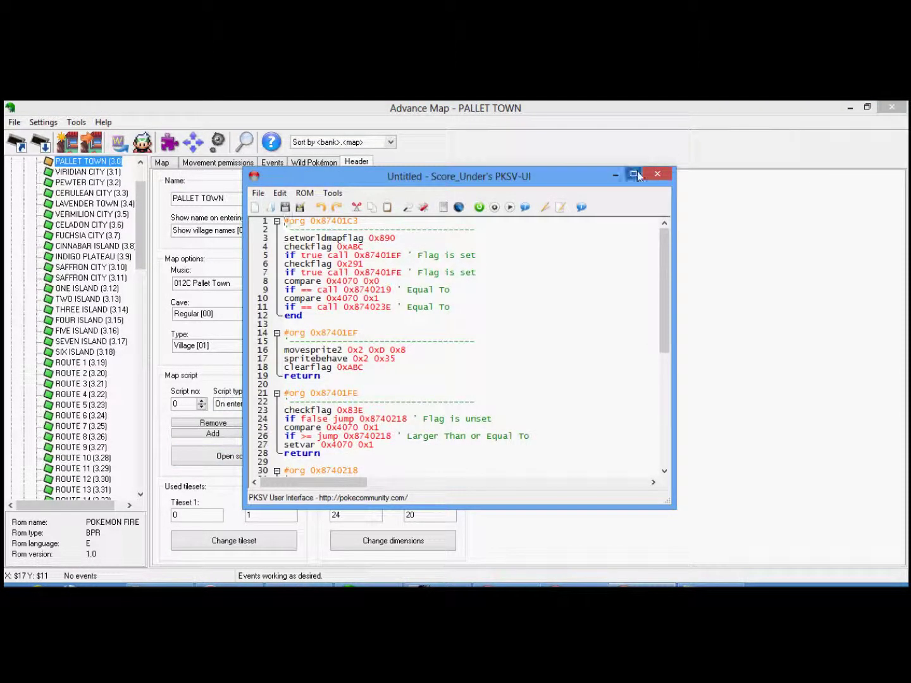
- Confirm the reopened script uses behaviour 0x35, close it, and review the edited script's person 2 block
{"action": "left_click", "coordinate": [633, 175]}
{"action": "scroll", "coordinate": [79, 281], "scroll_direction": "down", "scroll_amount": 1}
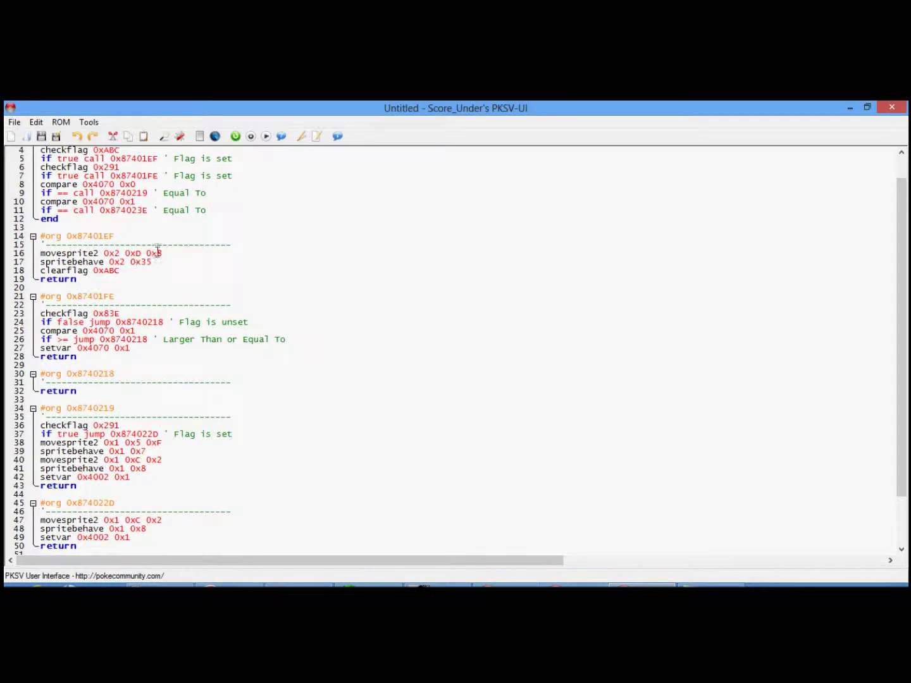
{"action": "scroll", "coordinate": [159, 249], "scroll_direction": "down", "scroll_amount": 2}
{"action": "scroll", "coordinate": [146, 274], "scroll_direction": "up", "scroll_amount": 4}
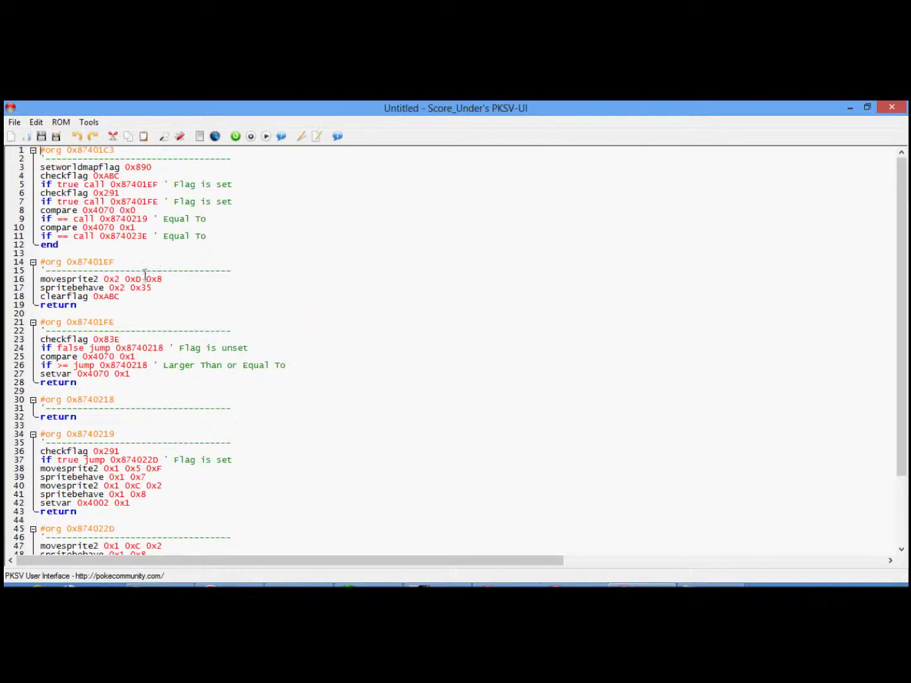
{"action": "left_click", "coordinate": [891, 108]}
{"action": "left_click", "coordinate": [612, 585]}
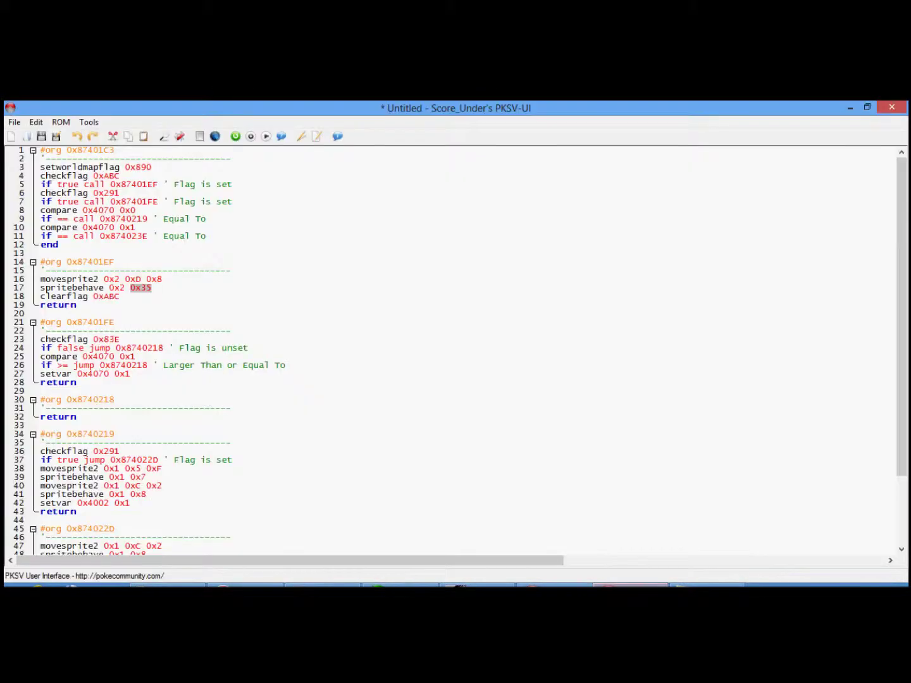
{"action": "left_click", "coordinate": [234, 322]}
{"action": "left_click_drag", "start_coordinate": [415, 469], "coordinate": [411, 466]}
{"action": "left_click_drag", "start_coordinate": [84, 305], "coordinate": [41, 262]}
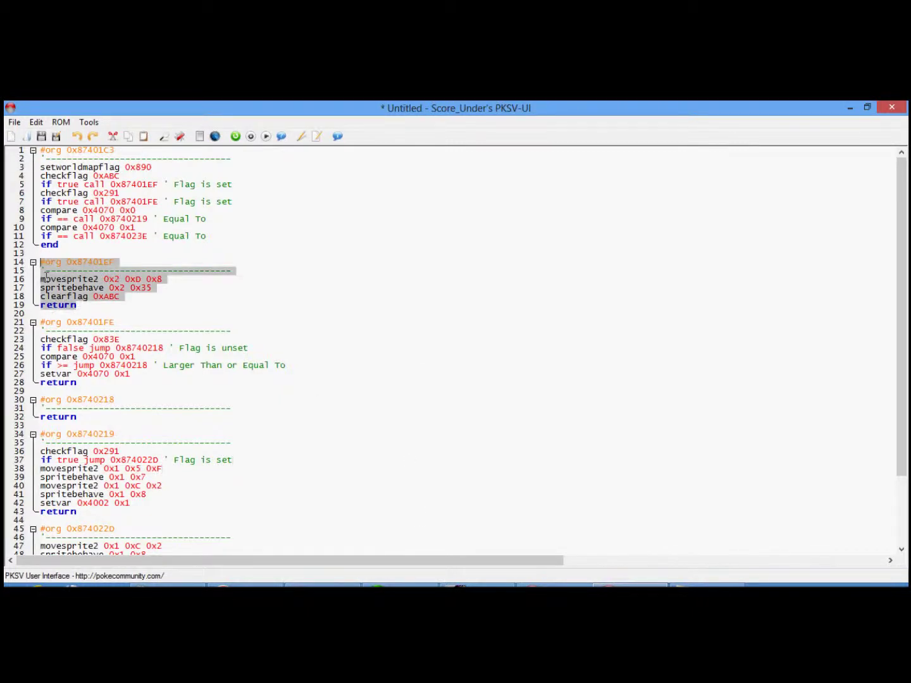
{"action": "left_click", "coordinate": [40, 262]}
{"action": "left_click_drag", "start_coordinate": [78, 305], "coordinate": [41, 312]}
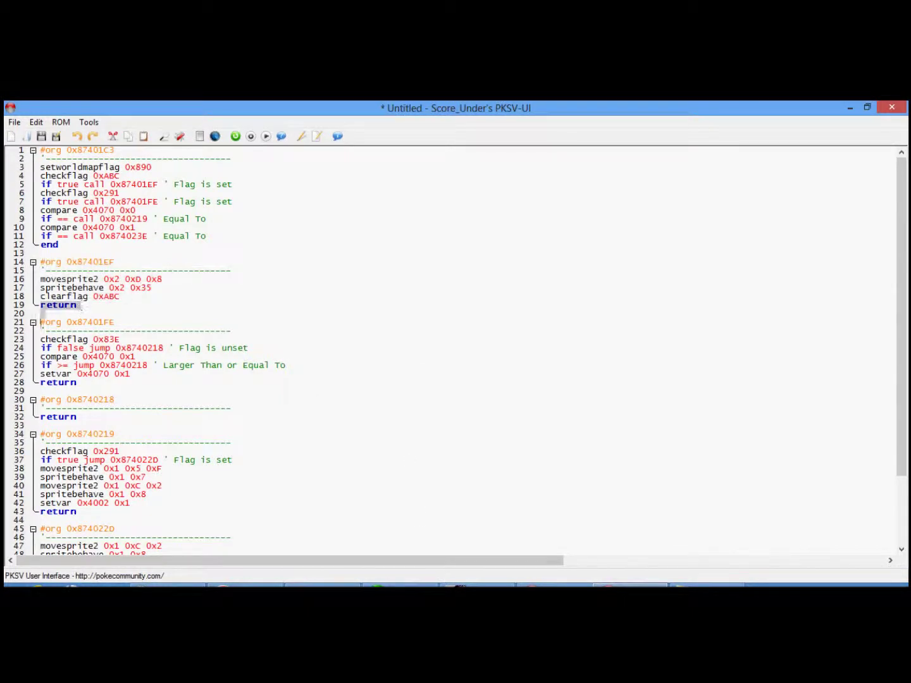
{"action": "key", "text": "alt+Tab"}
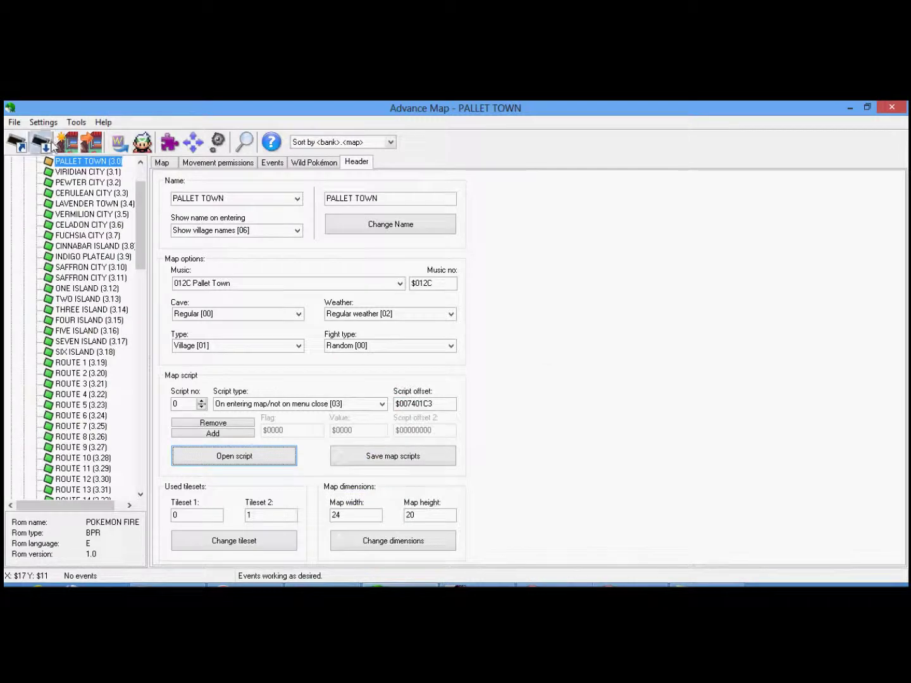
- Launch 'Pokemon - Fire Red' in VisualBoyAdvance and maximize the emulator window
{"action": "key", "text": "alt+Tab"}
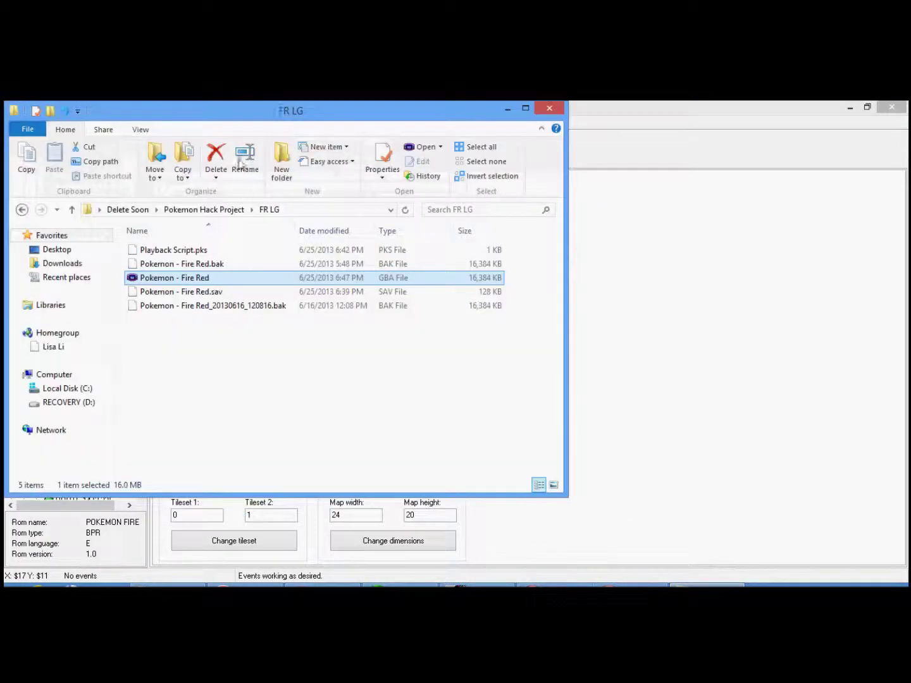
{"action": "left_click", "coordinate": [236, 278]}
{"action": "double_click", "coordinate": [236, 278]}
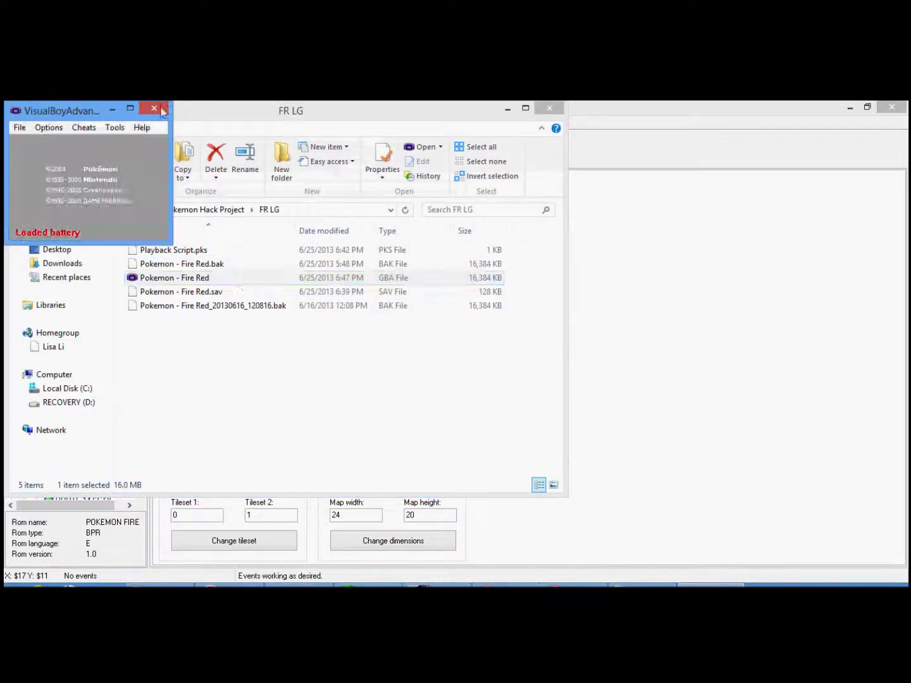
{"action": "left_click", "coordinate": [129, 108]}
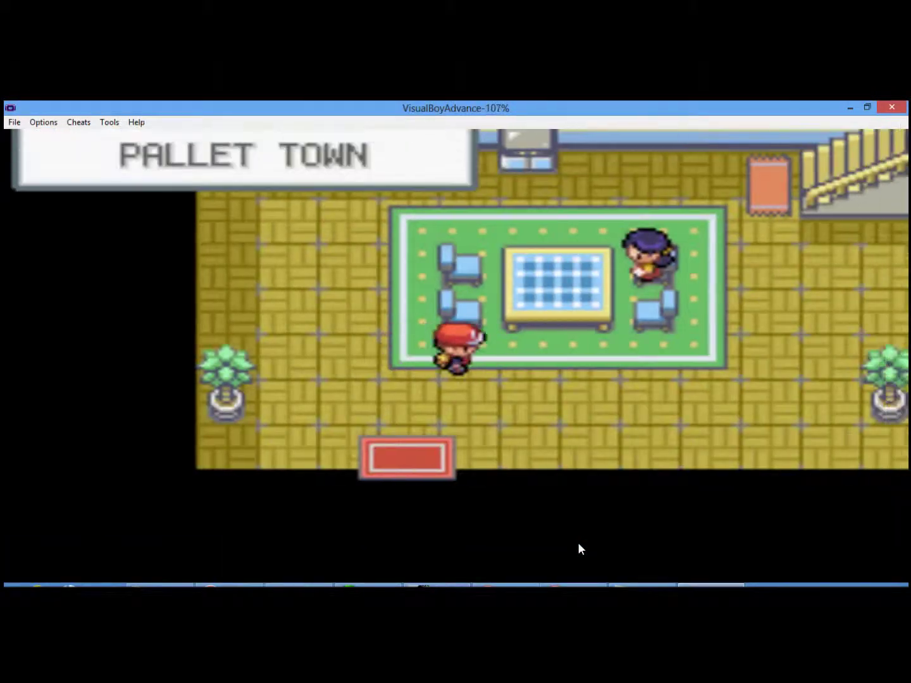
- Walk the player out of the house into Pallet Town and back inside
{"action": "key", "text": "Down"}
{"action": "key", "text": "Down"}
{"action": "key", "text": "Down"}
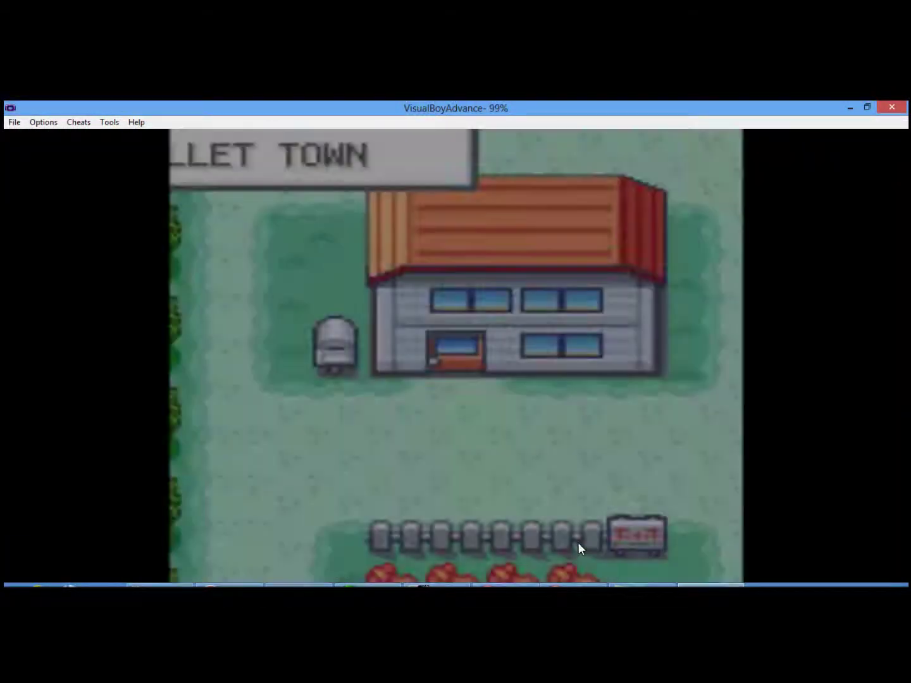
{"action": "key", "text": "Right"}
{"action": "key", "text": "Right"}
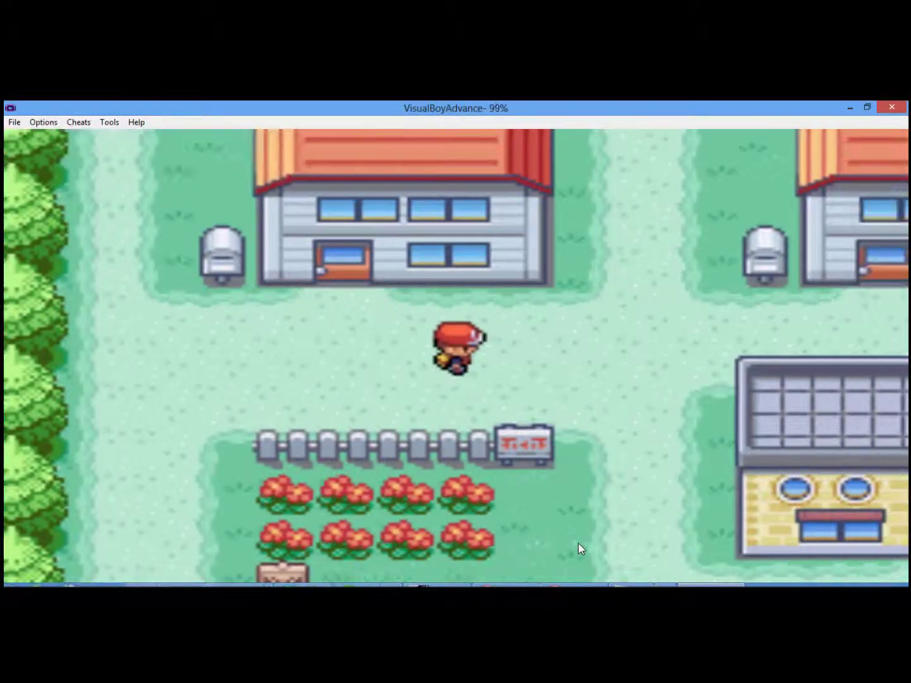
{"action": "key", "text": "Left"}
{"action": "key", "text": "Left"}
{"action": "key", "text": "Up"}
{"action": "key", "text": "Up"}
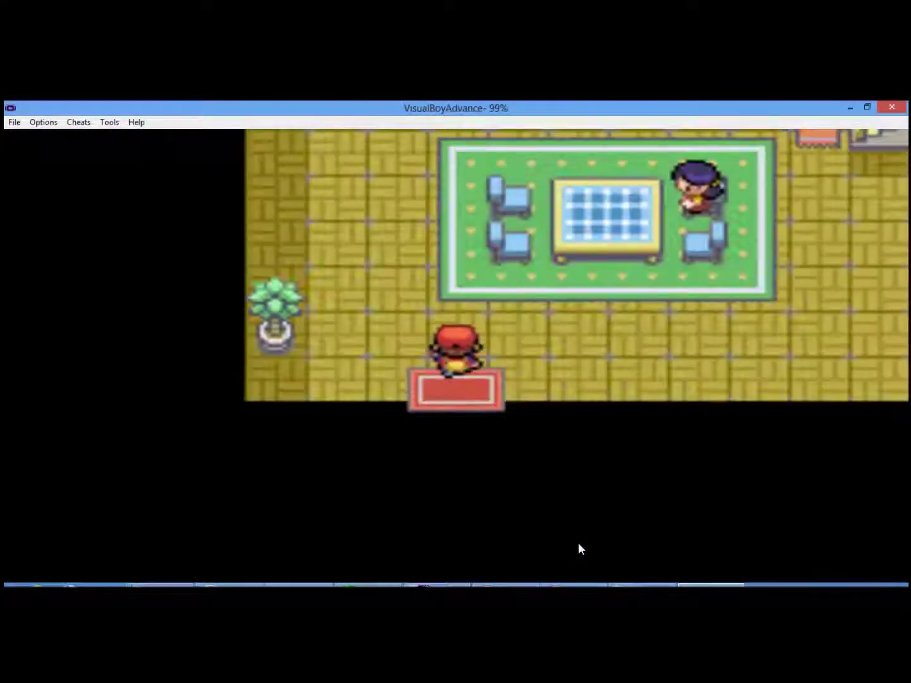
{"action": "key", "text": "Up"}
{"action": "key", "text": "Up"}
{"action": "key", "text": "Up"}
{"action": "key", "text": "Up"}
{"action": "key", "text": "Up"}
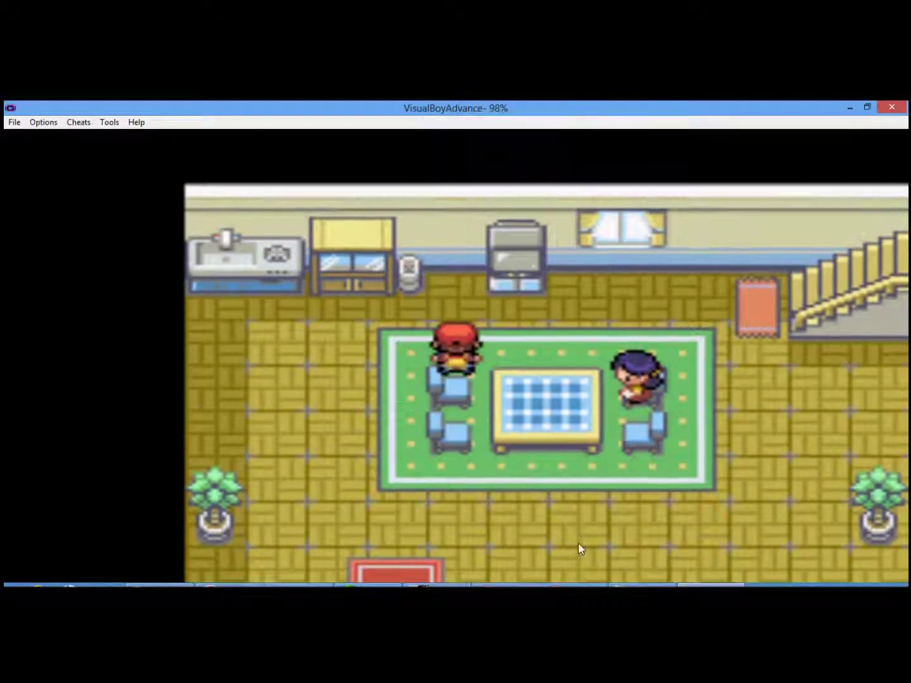
- Go upstairs to watch the lookalike copy the player, then return downstairs
{"action": "key", "text": "Right"}
{"action": "key", "text": "Right"}
{"action": "key", "text": "Right"}
{"action": "key", "text": "Right"}
{"action": "key", "text": "Right"}
{"action": "key", "text": "Right"}
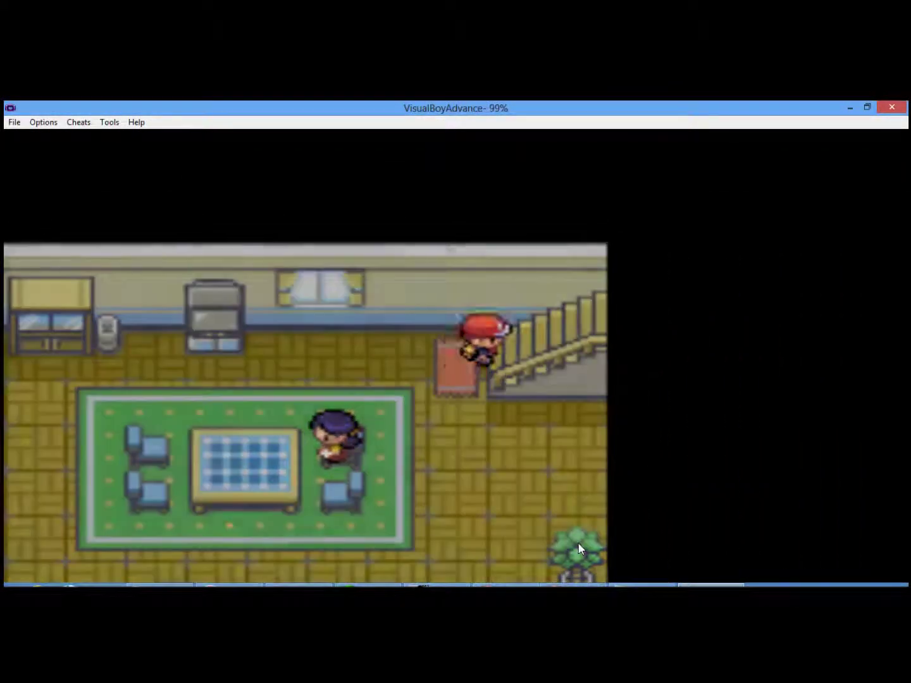
{"action": "key", "text": "Left"}
{"action": "key", "text": "Left"}
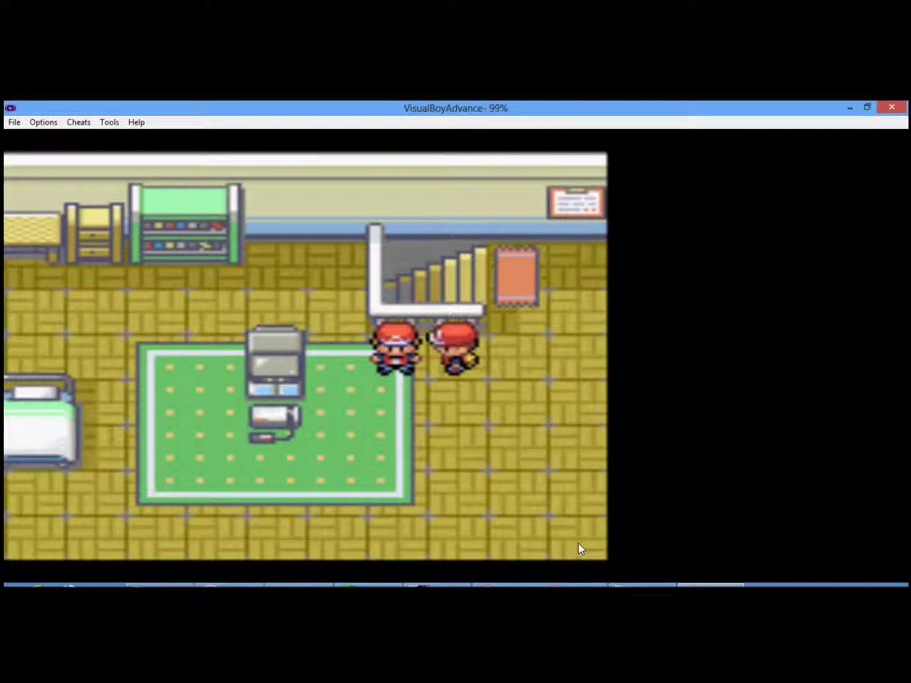
{"action": "key", "text": "z"}
{"action": "key", "text": "z"}
{"action": "key", "text": "Down"}
{"action": "key", "text": "Right"}
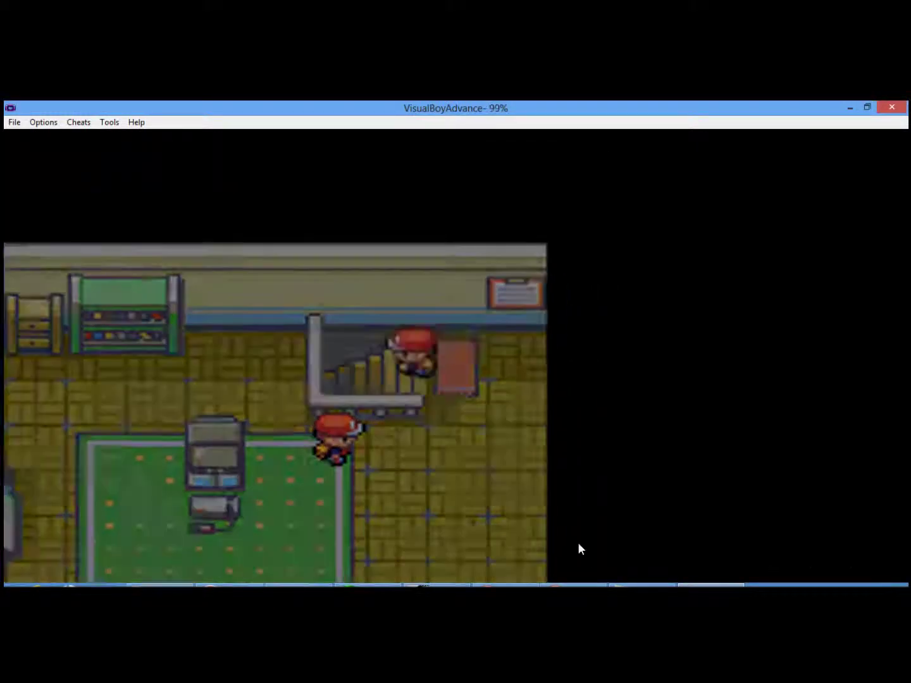
{"action": "key", "text": "z"}
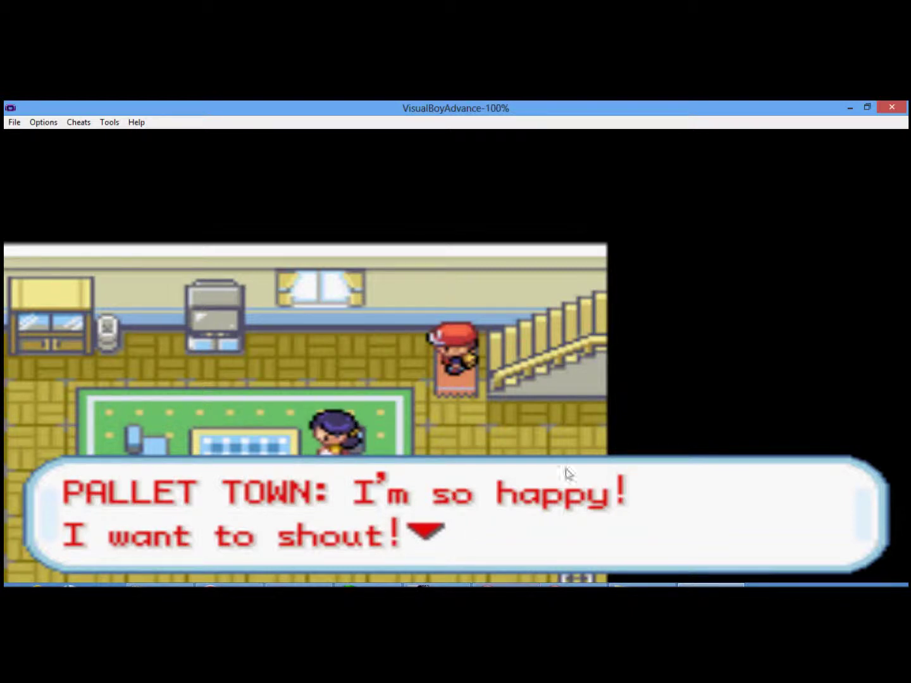
{"action": "key", "text": "alt+Tab"}
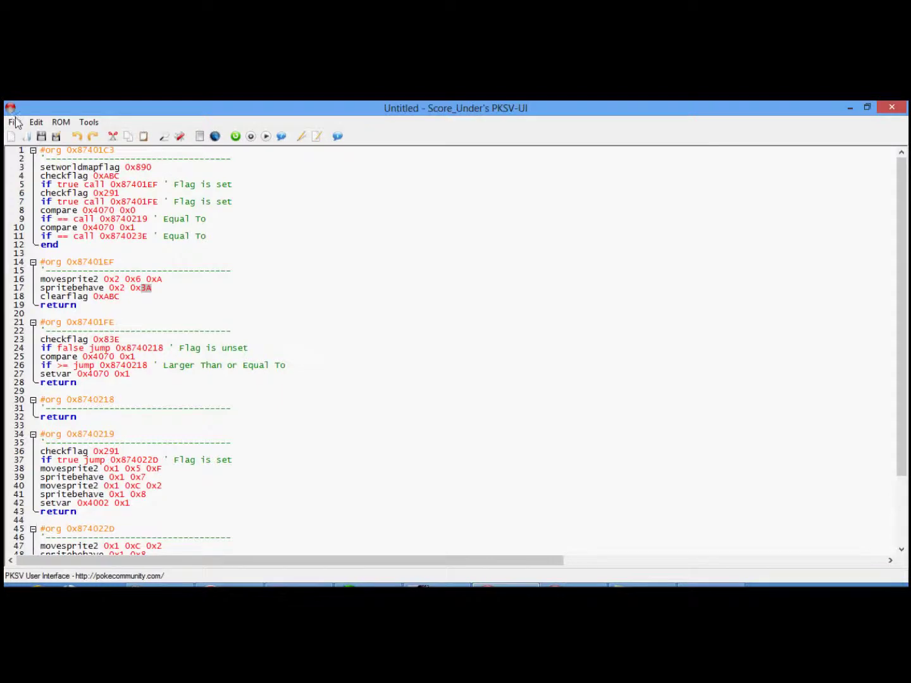
- Open the Playback Script.pks file
{"action": "left_click", "coordinate": [14, 122]}
{"action": "left_click", "coordinate": [35, 151]}
{"action": "double_click", "coordinate": [237, 224]}
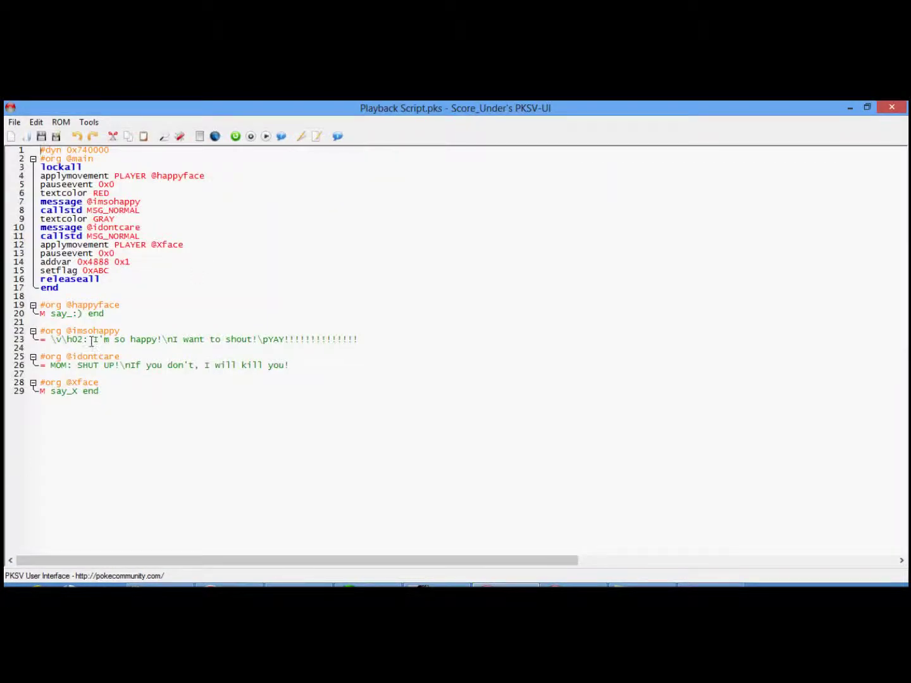
- Change the happy message's \v\h02 code on line 23 to \v\h05 and save the script
{"action": "mouse_move", "coordinate": [53, 340]}
{"action": "left_mouse_down"}
{"action": "mouse_move", "coordinate": [66, 341]}
{"action": "mouse_move", "coordinate": [53, 342]}
{"action": "left_mouse_up"}
{"action": "left_click", "coordinate": [80, 342]}
{"action": "left_click_drag", "start_coordinate": [84, 340], "coordinate": [50, 342]}
{"action": "key", "text": "BackSpace"}
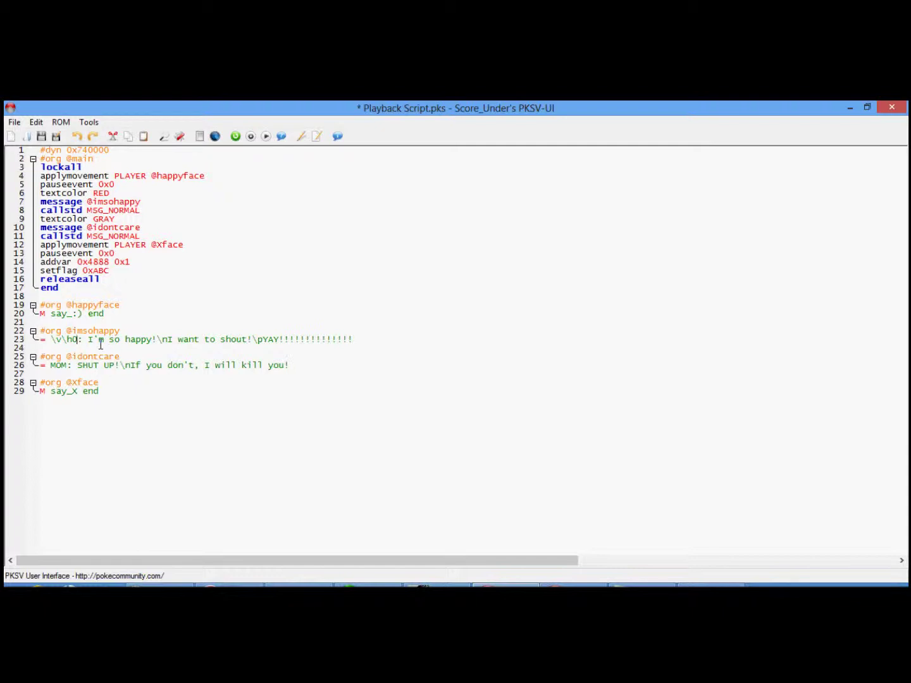
{"action": "type", "text": "3"}
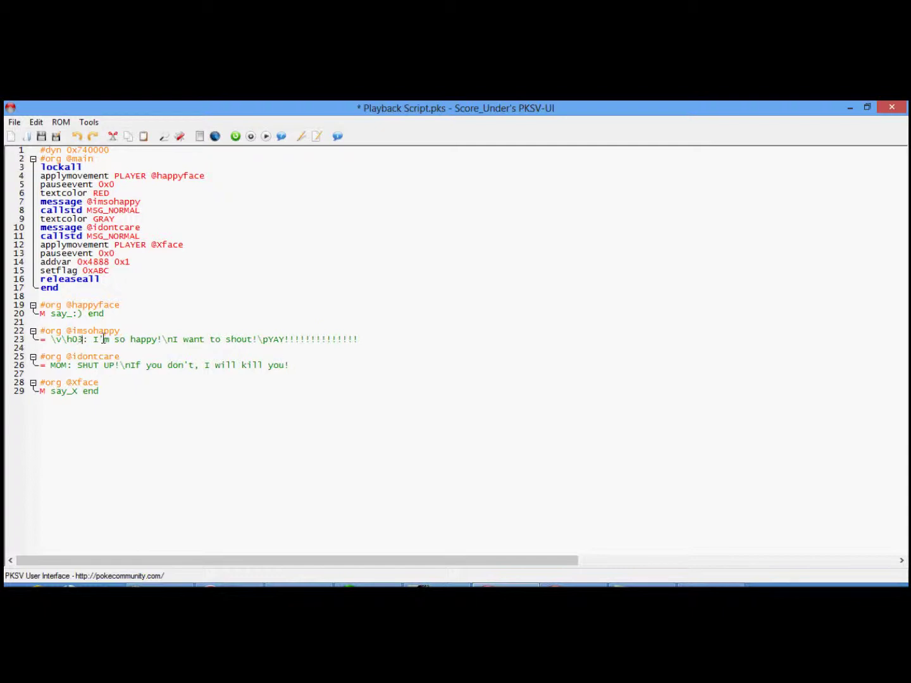
{"action": "key", "text": "BackSpace"}
{"action": "type", "text": "5"}
{"action": "left_click", "coordinate": [13, 122]}
{"action": "left_click", "coordinate": [37, 167]}
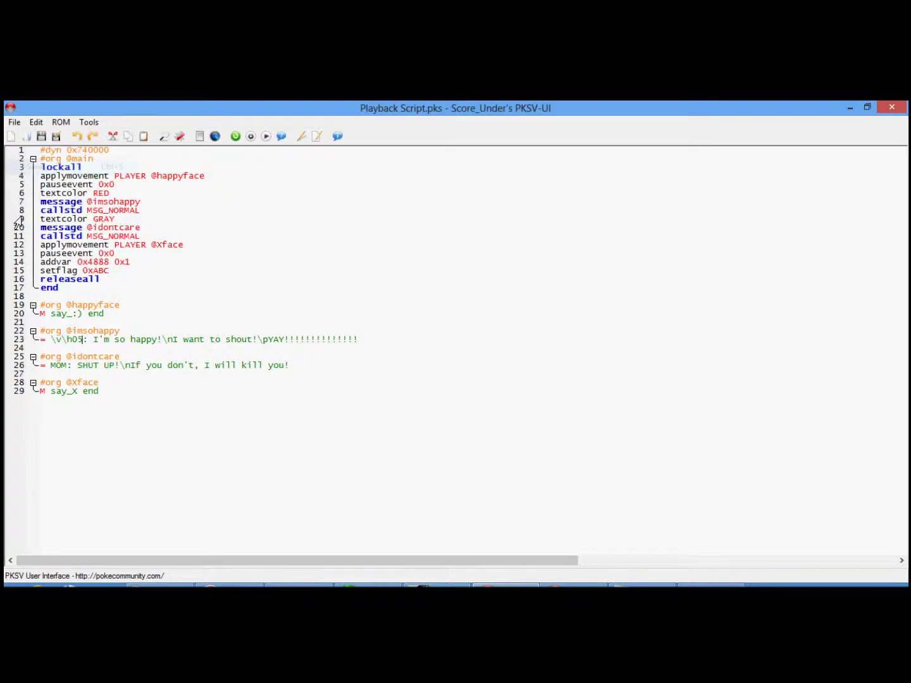
{"action": "left_click_drag", "start_coordinate": [46, 339], "coordinate": [83, 341]}
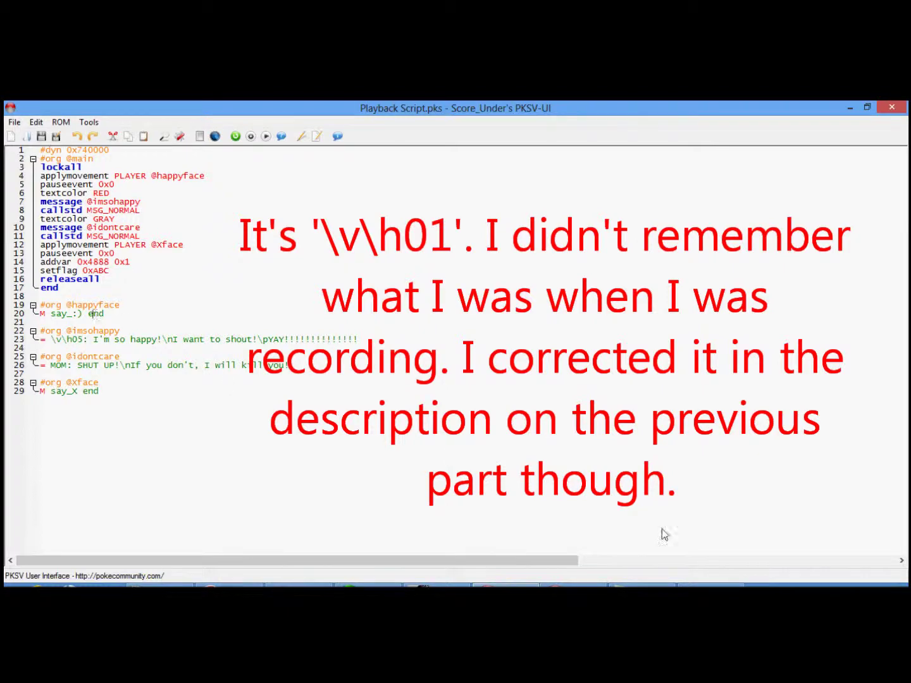
{"action": "key", "text": "alt+Tab"}
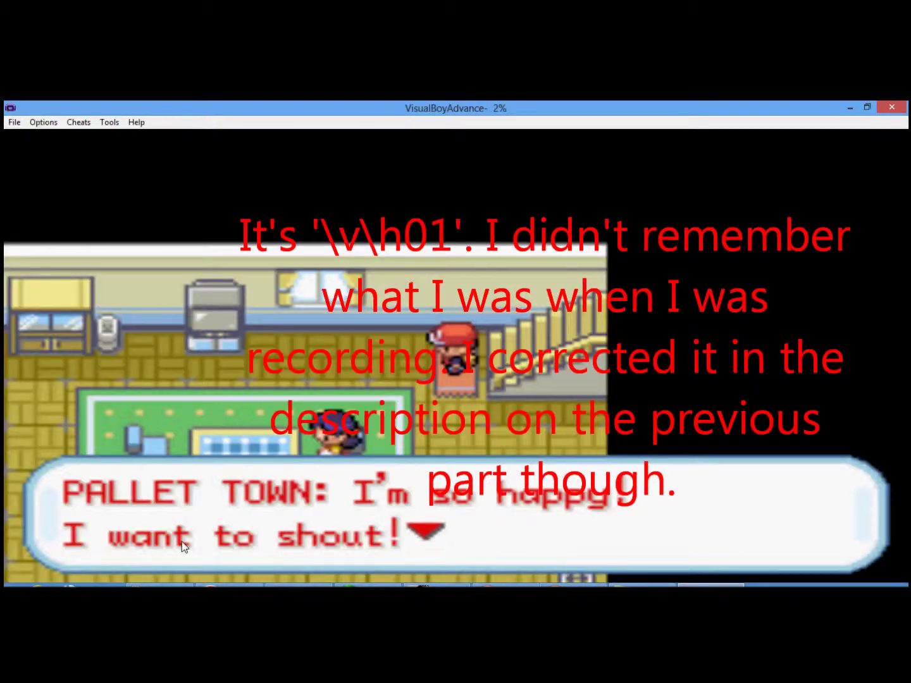
- Dismiss the dialogue and walk the player out of the house into Pallet Town
{"action": "key", "text": "z"}
{"action": "key", "text": "z"}
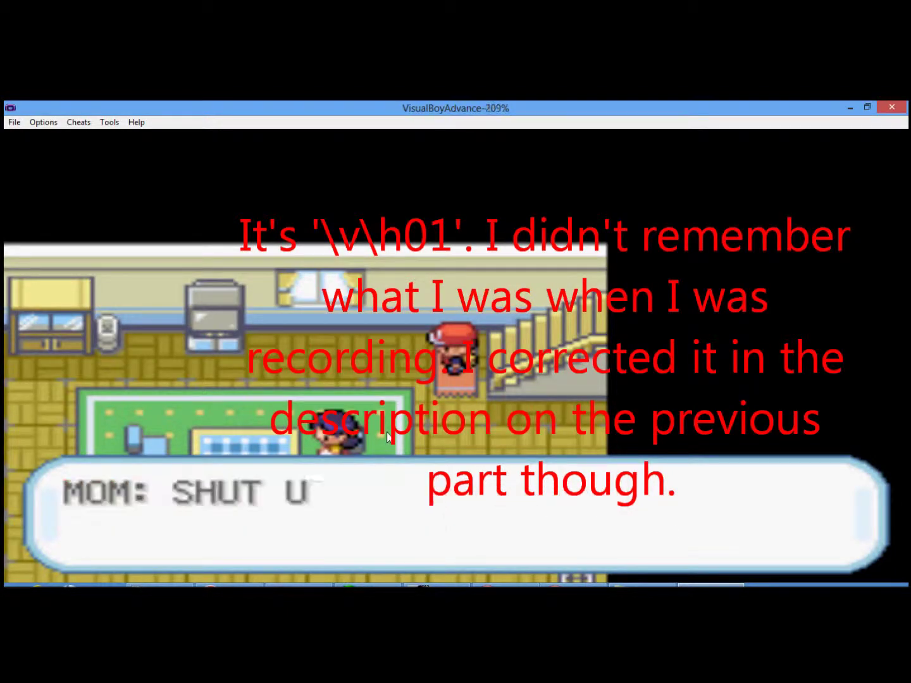
{"action": "key", "text": "z"}
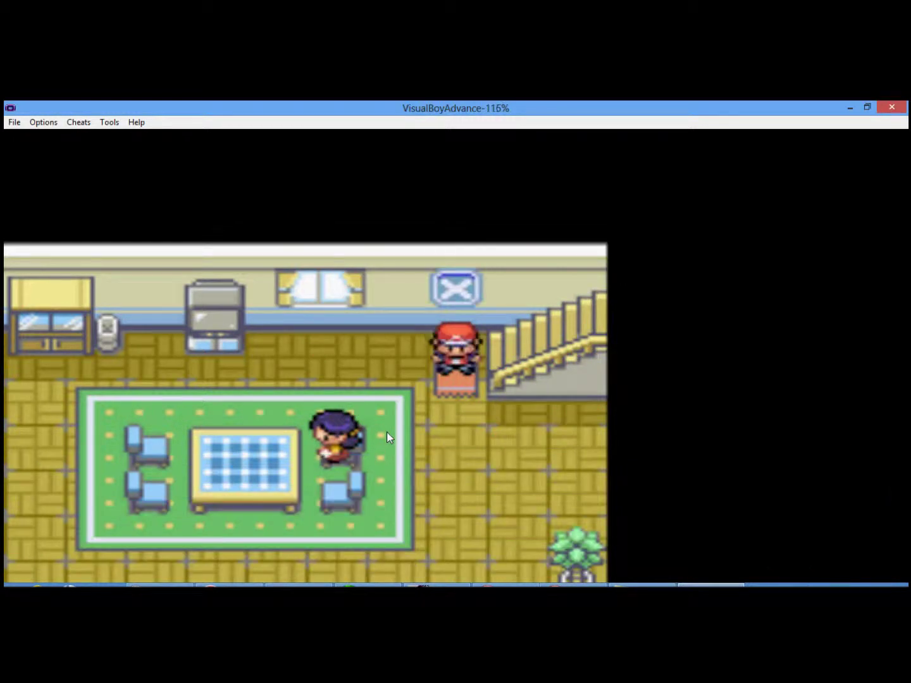
{"action": "key", "text": "Down"}
{"action": "key", "text": "Down"}
{"action": "key", "text": "Down"}
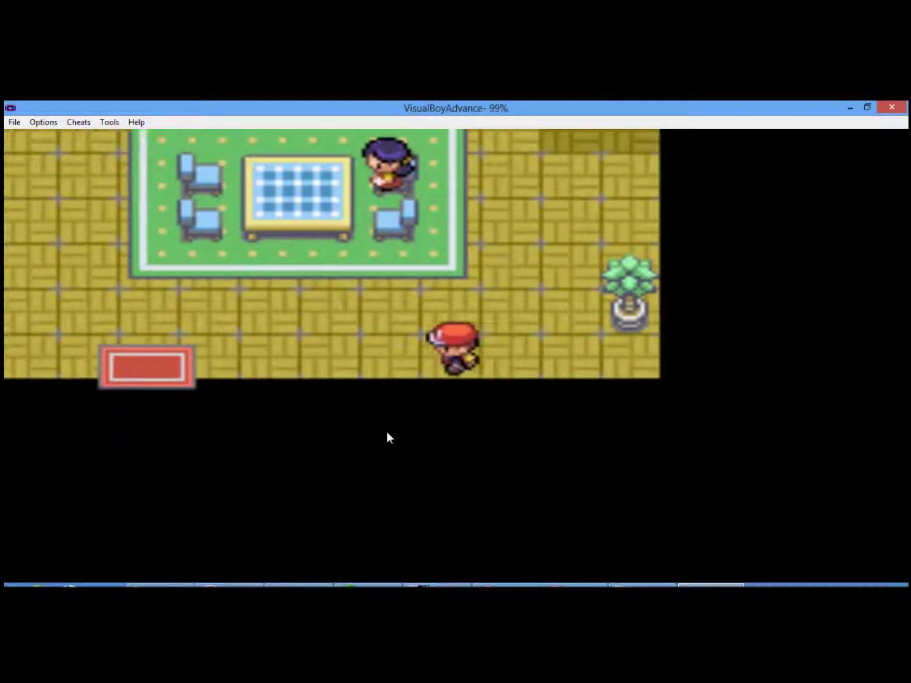
{"action": "key", "text": "Left"}
{"action": "key", "text": "Left"}
{"action": "key", "text": "Left"}
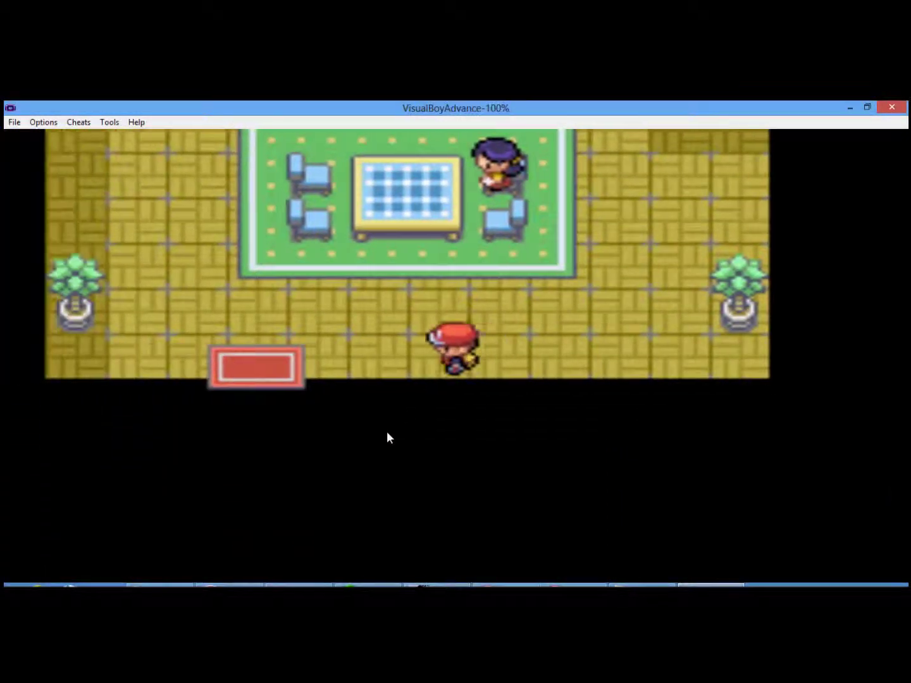
{"action": "key", "text": "Down"}
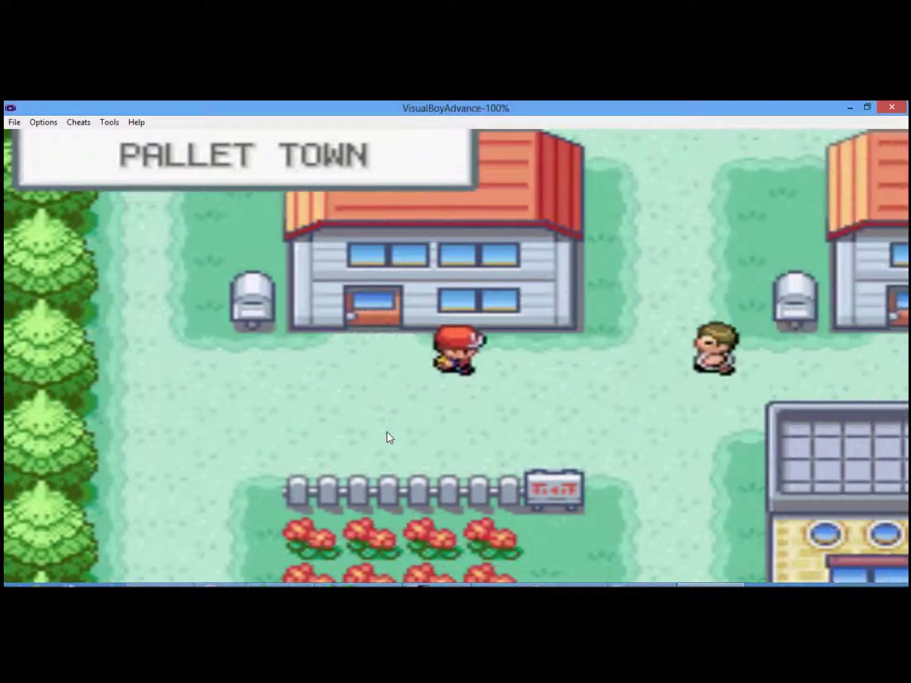
- Walk the player up, down, left and right near the NPC to watch it copy each move
{"action": "key", "text": "Right"}
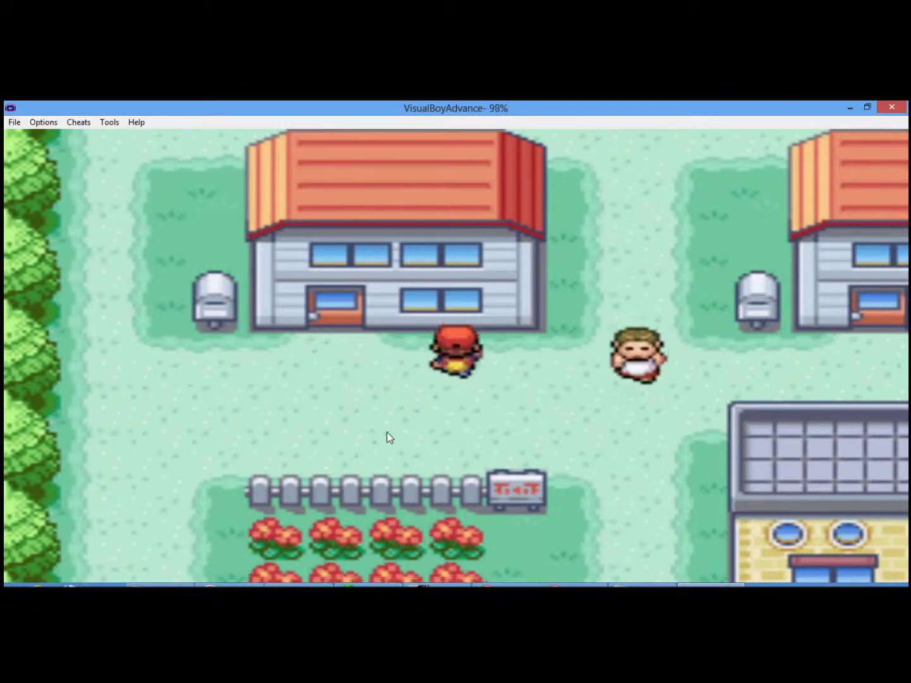
{"action": "key", "text": "Down"}
{"action": "key", "text": "Down"}
{"action": "key", "text": "Up"}
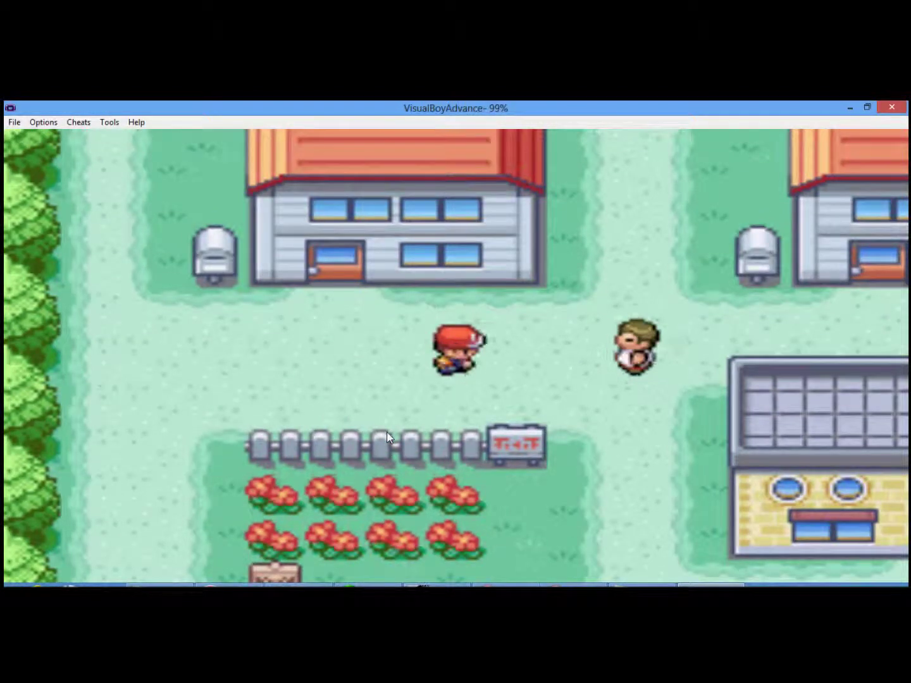
{"action": "key", "text": "Right"}
{"action": "key", "text": "Left"}
{"action": "key", "text": "Left"}
{"action": "key", "text": "Right"}
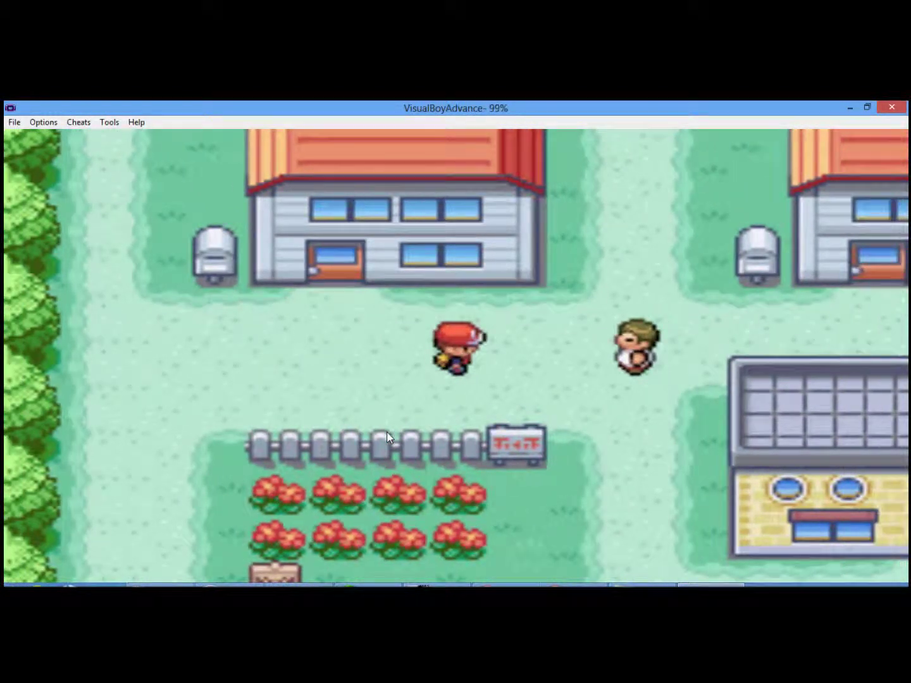
{"action": "key", "text": "Left"}
{"action": "key", "text": "Left"}
{"action": "key", "text": "Right"}
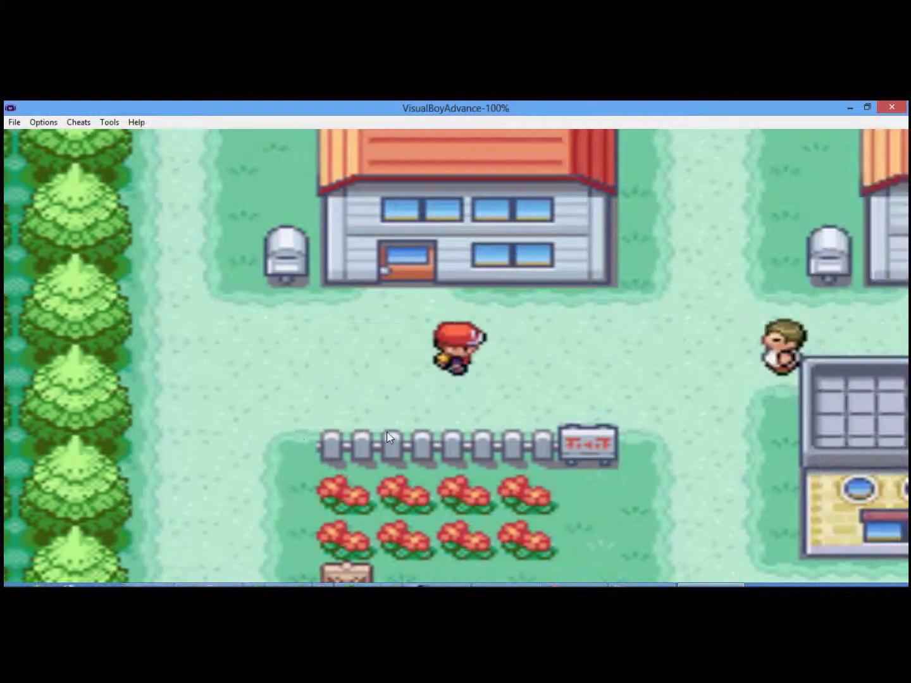
{"action": "key", "text": "Right"}
{"action": "key", "text": "Right"}
{"action": "key", "text": "Right"}
{"action": "key", "text": "Down"}
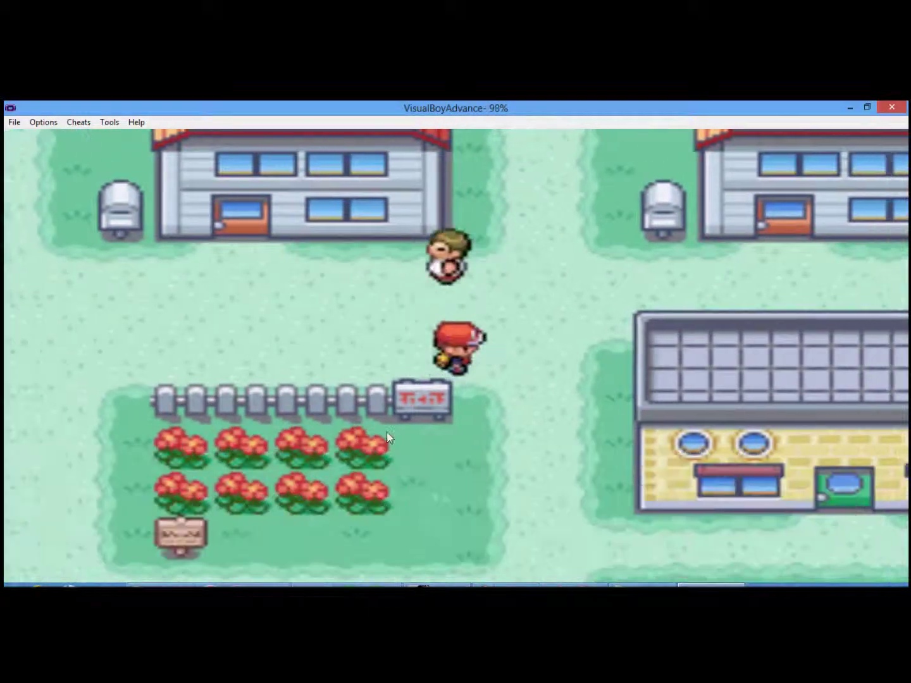
{"action": "key", "text": "Right"}
{"action": "key", "text": "Up"}
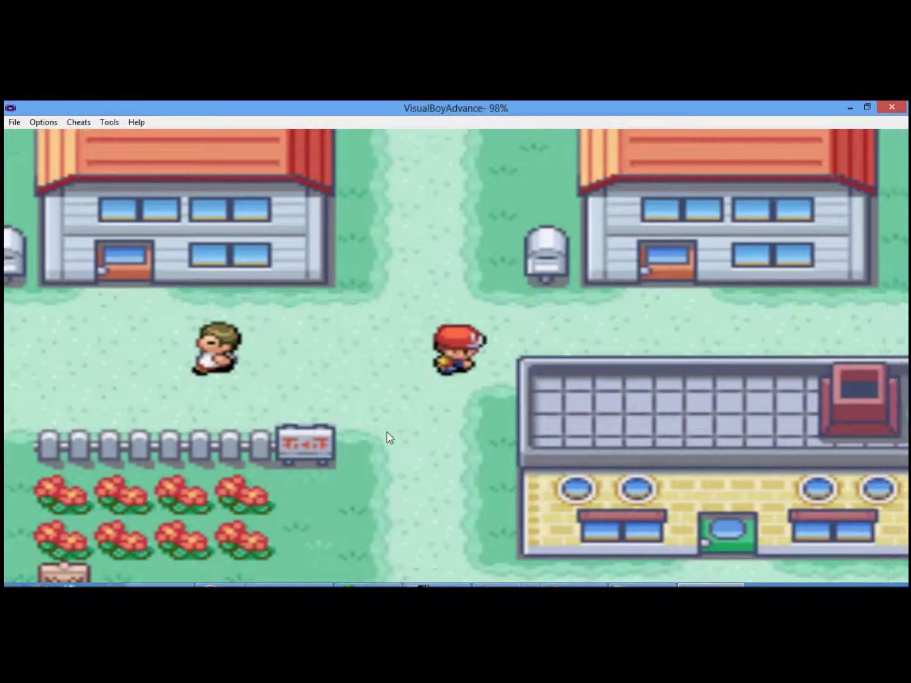
{"action": "key", "text": "Right"}
{"action": "key", "text": "Left"}
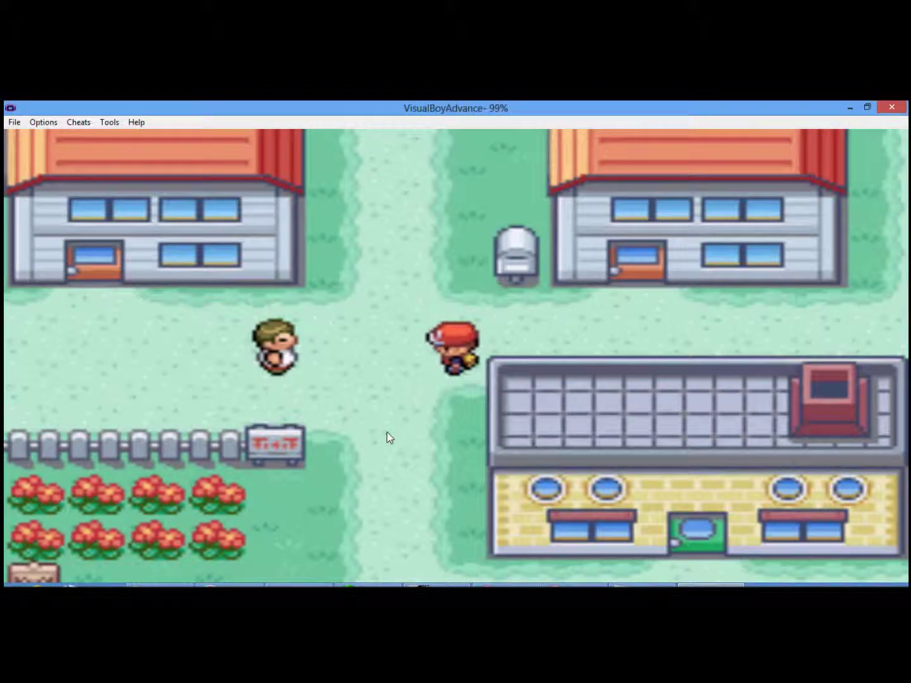
{"action": "key", "text": "Down"}
{"action": "key", "text": "Down"}
{"action": "key", "text": "Left"}
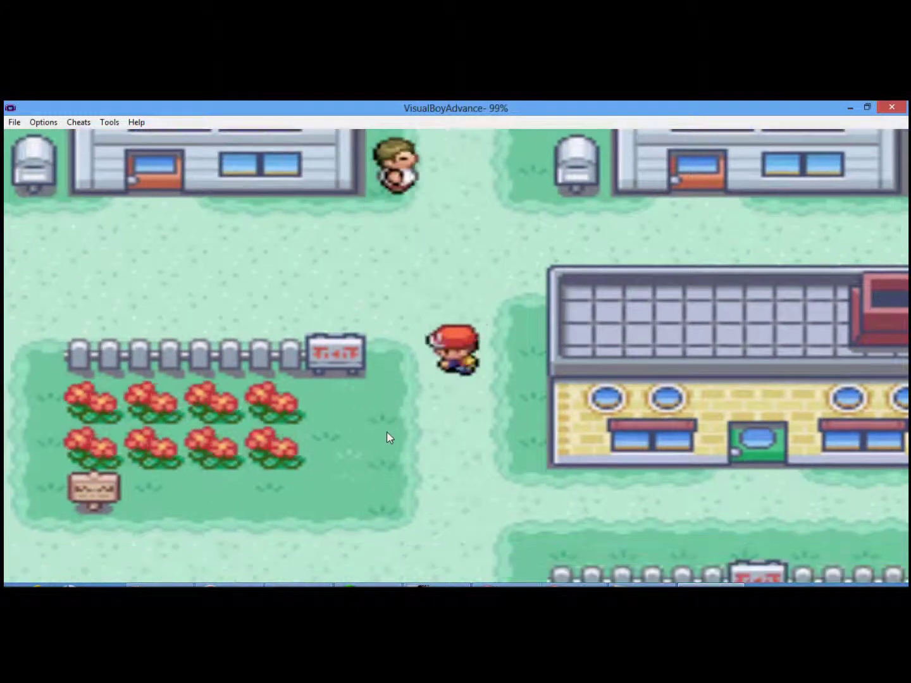
{"action": "key", "text": "Up"}
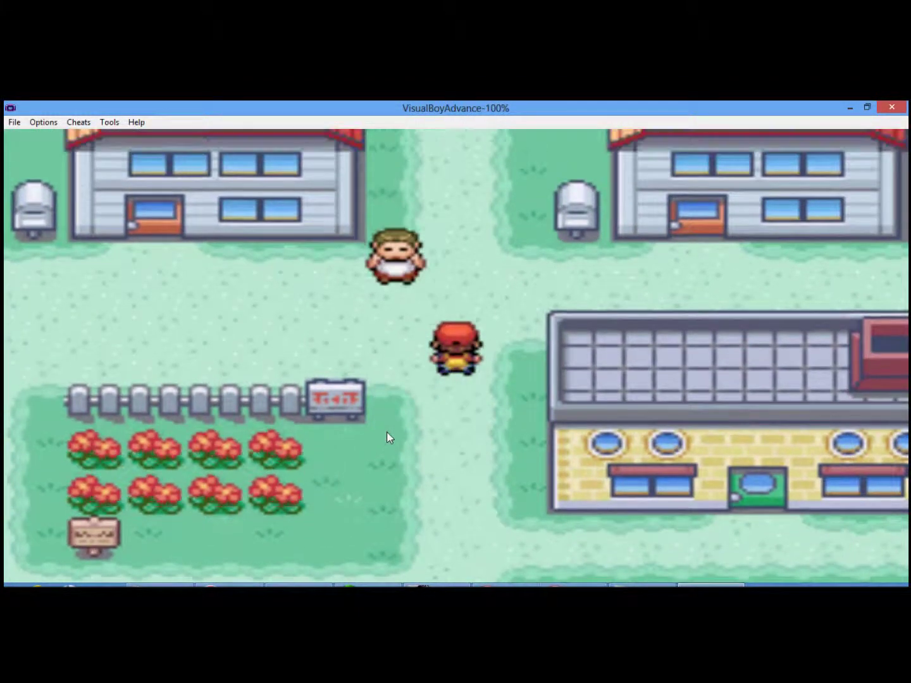
{"action": "key", "text": "Left"}
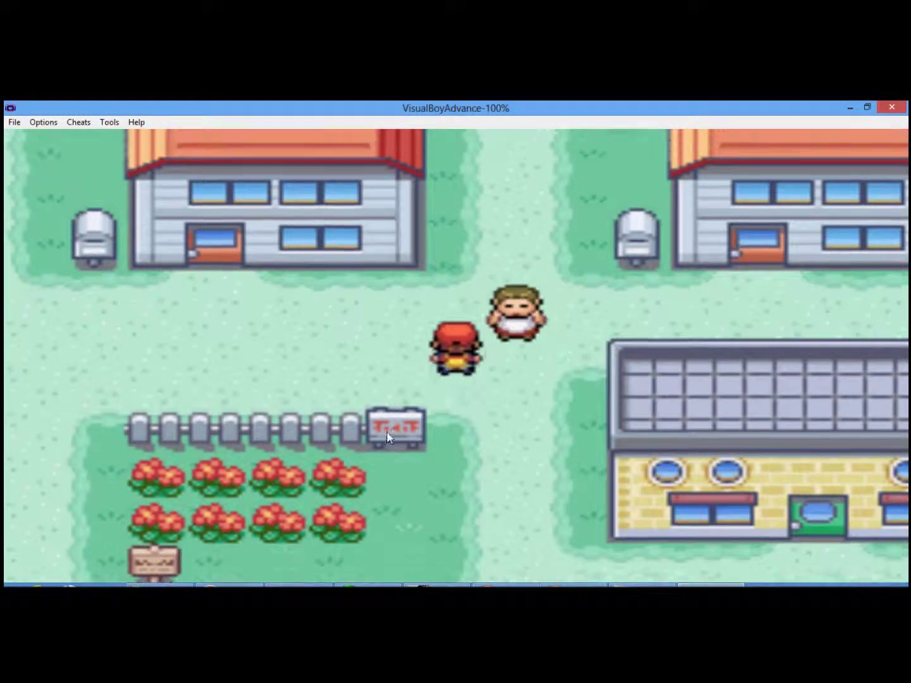
{"action": "key", "text": "Up"}
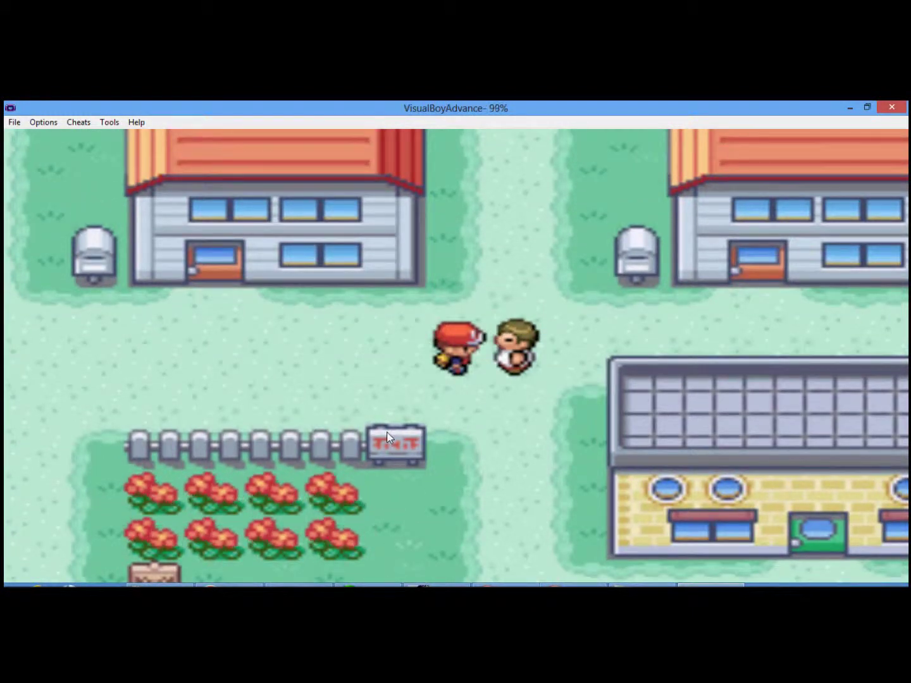
{"action": "key", "text": "Left"}
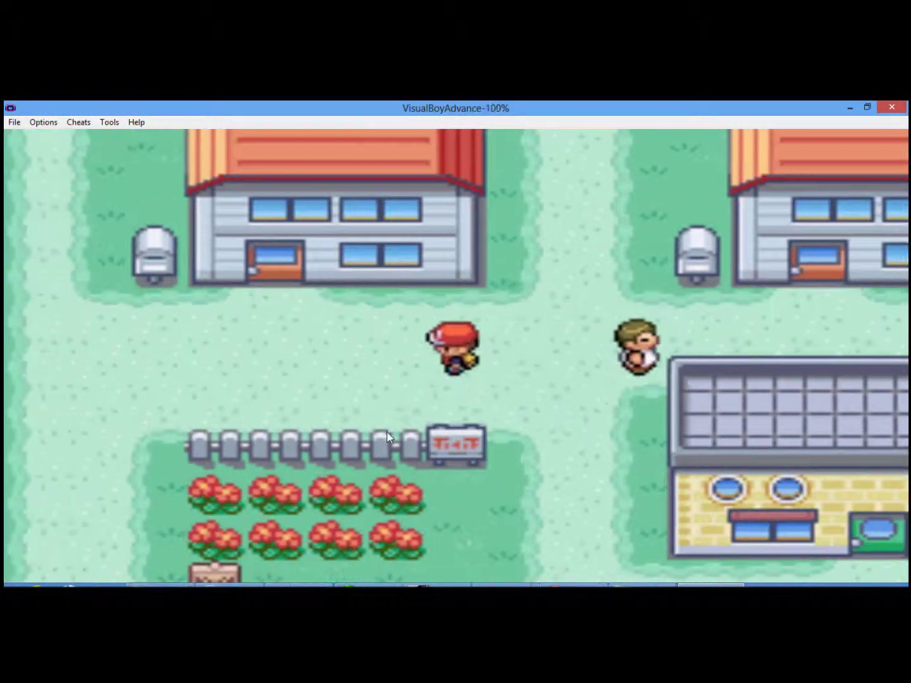
{"action": "key", "text": "Left"}
{"action": "key", "text": "Left"}
{"action": "key", "text": "Left"}
{"action": "key", "text": "Left"}
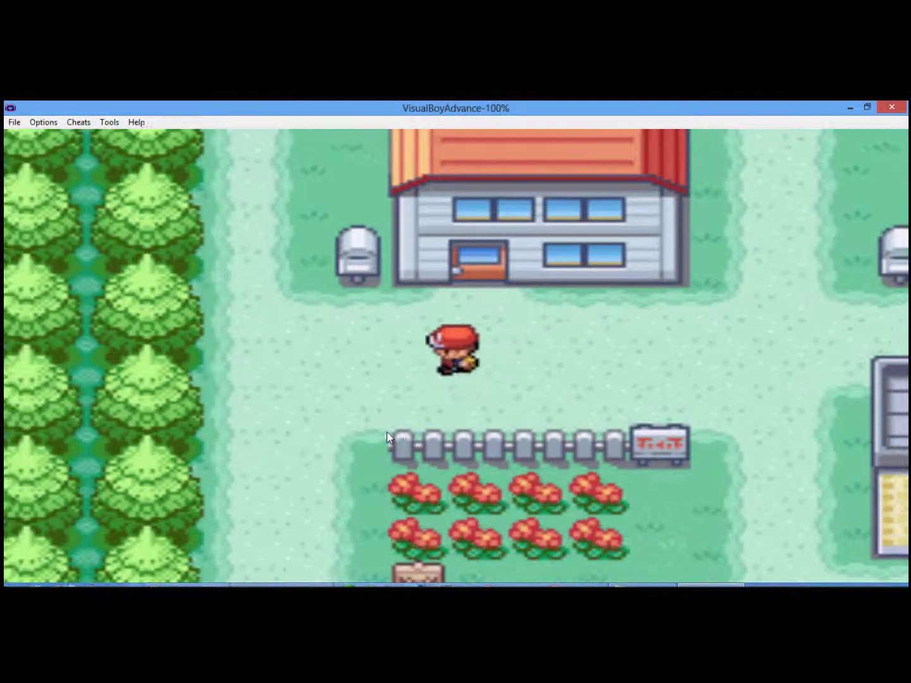
{"action": "key", "text": "Left"}
{"action": "key", "text": "Left"}
{"action": "key", "text": "Left"}
{"action": "key", "text": "Left"}
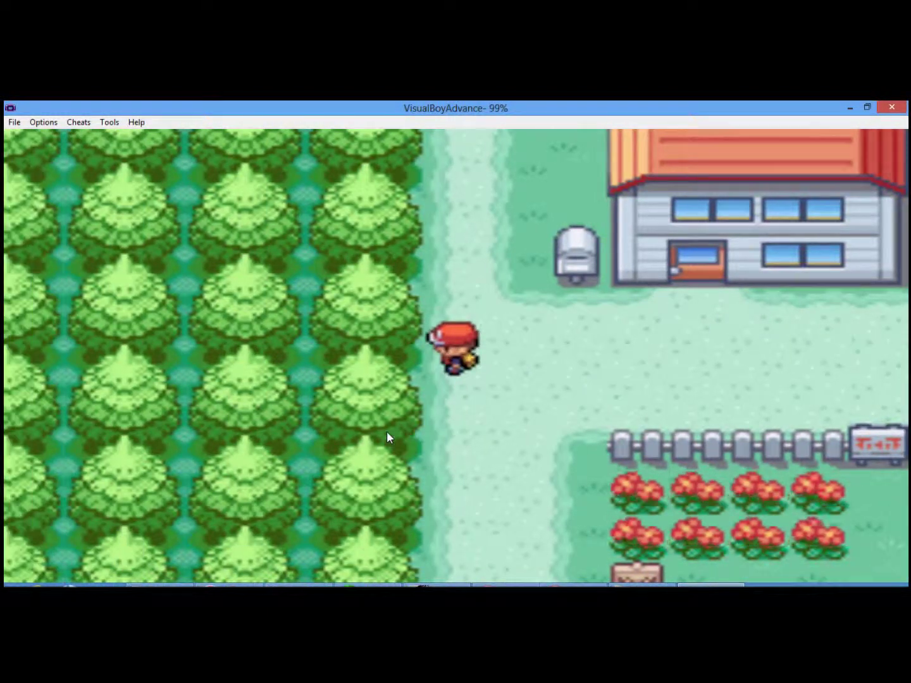
- Walk back right toward the houses, stepping up and down between them while the NPC mirrors
{"action": "key", "text": "Right"}
{"action": "key", "text": "Right"}
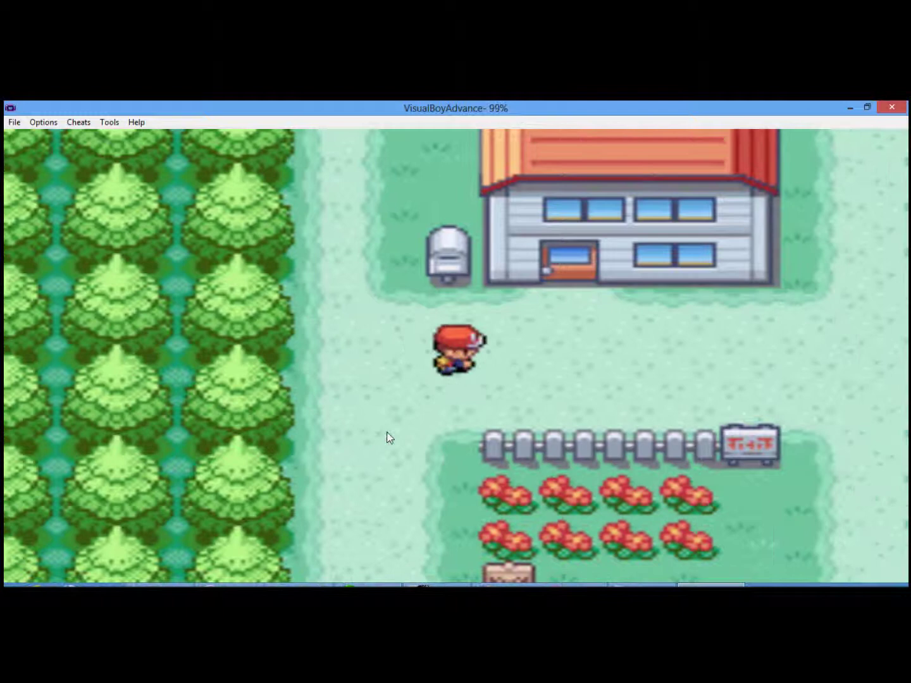
{"action": "key", "text": "Right"}
{"action": "key", "text": "Right"}
{"action": "key", "text": "Right"}
{"action": "key", "text": "Right"}
{"action": "key", "text": "Right"}
{"action": "key", "text": "Right"}
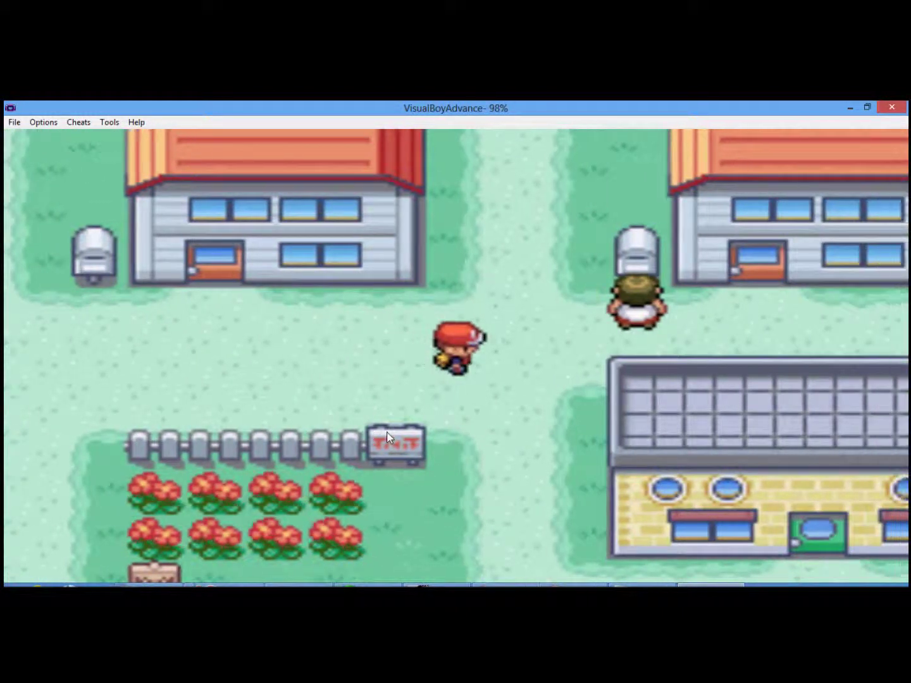
{"action": "key", "text": "Right"}
{"action": "key", "text": "Down"}
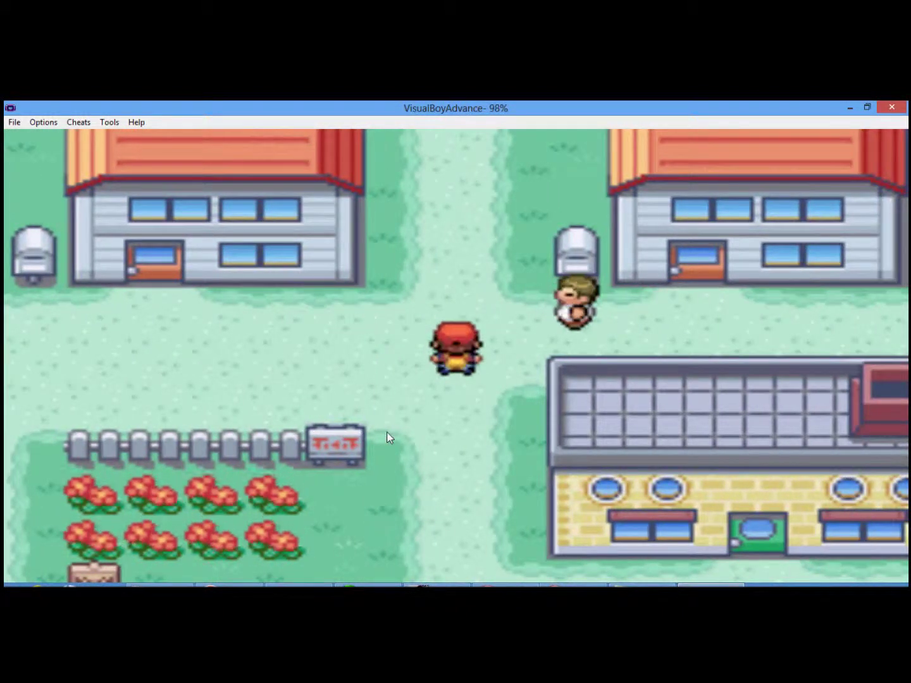
{"action": "key", "text": "Right"}
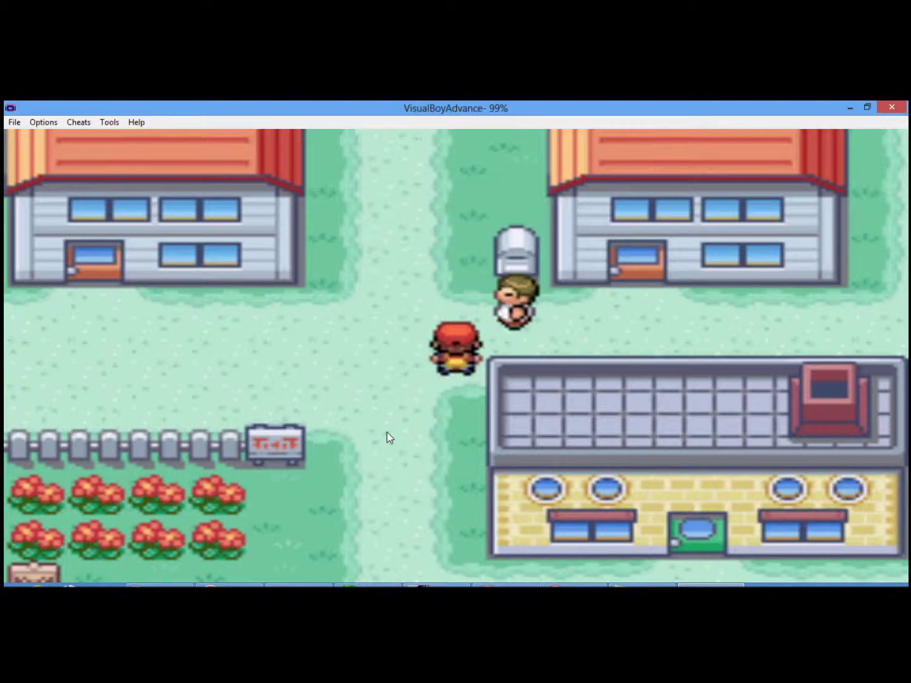
{"action": "key", "text": "Up"}
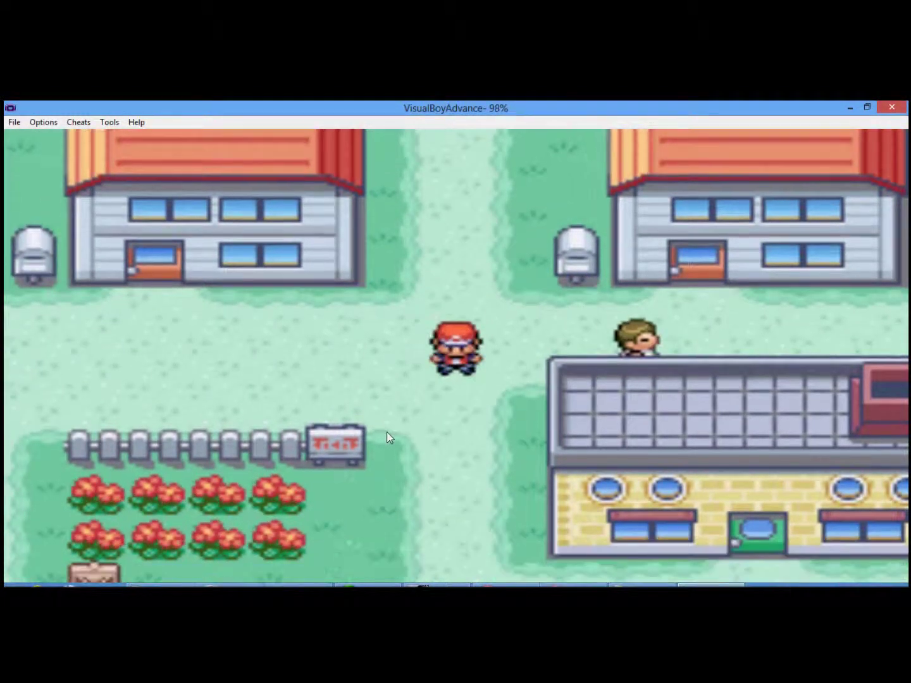
{"action": "key", "text": "Up"}
{"action": "key", "text": "Up"}
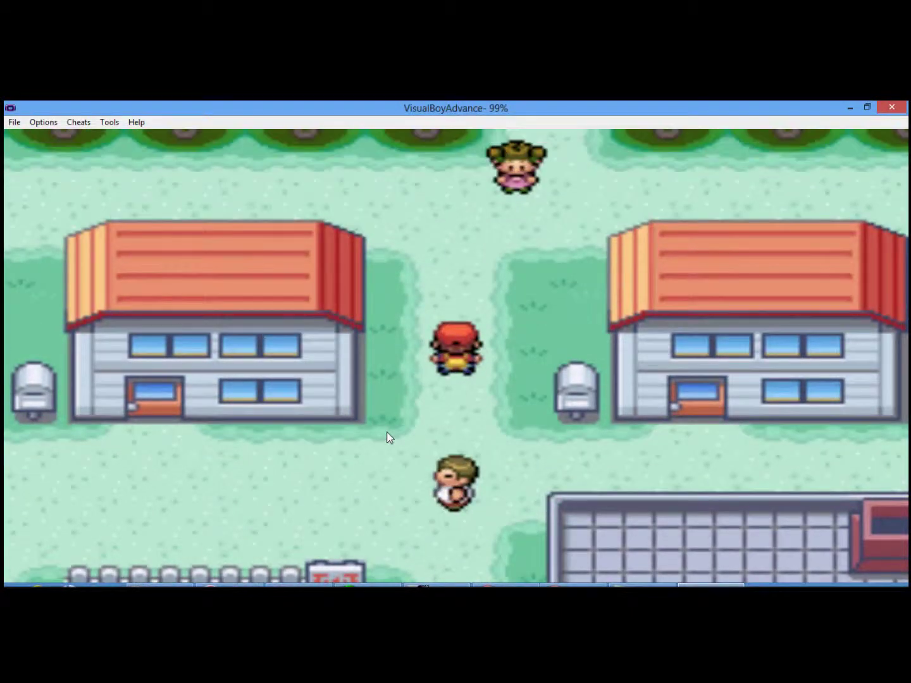
{"action": "key", "text": "Down"}
{"action": "key", "text": "Down"}
{"action": "key", "text": "Down"}
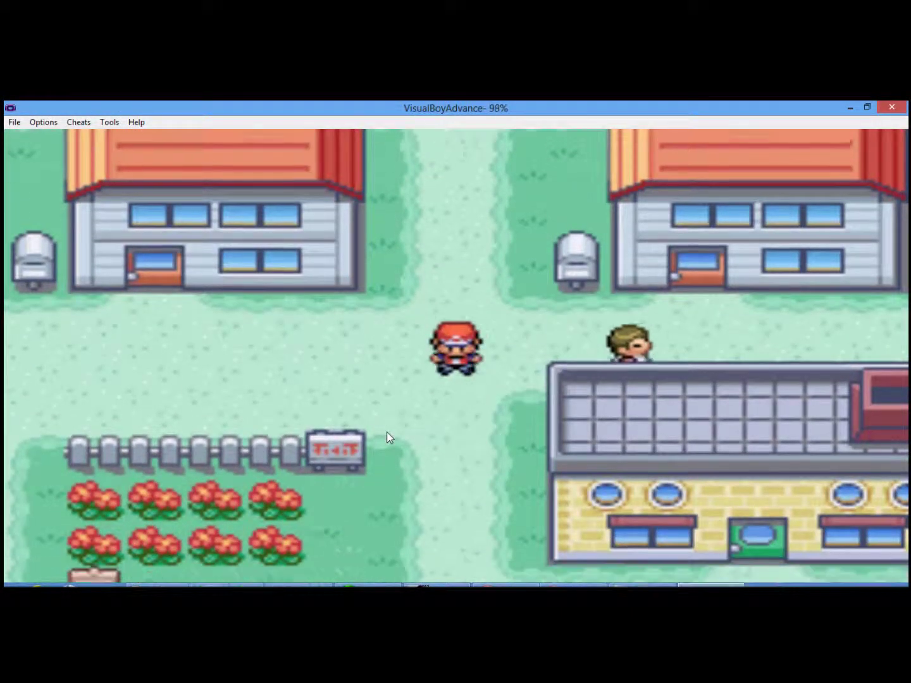
{"action": "key", "text": "Right"}
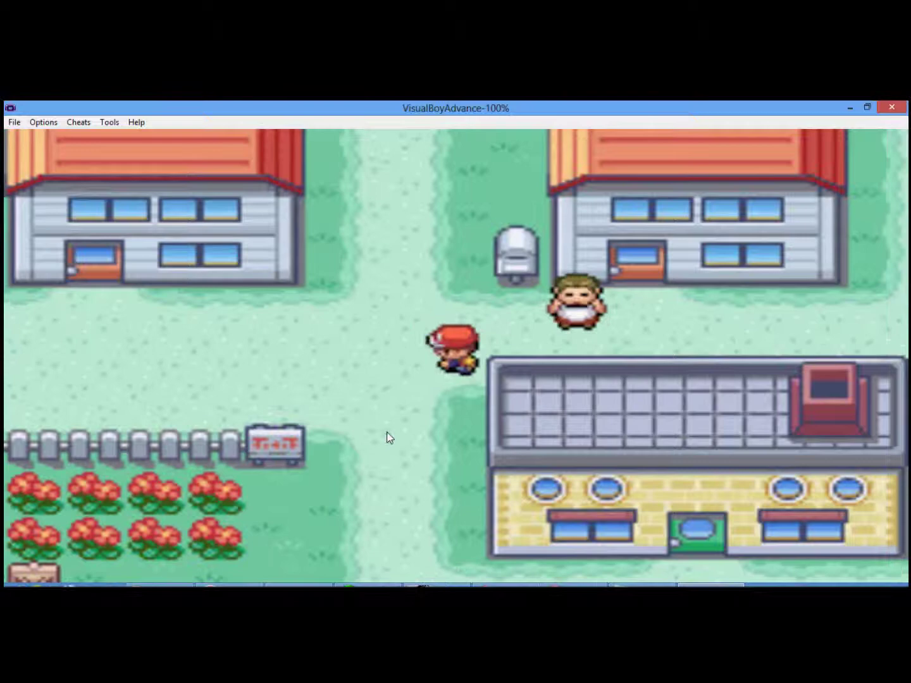
{"action": "key", "text": "Left"}
{"action": "key", "text": "Up"}
{"action": "key", "text": "Up"}
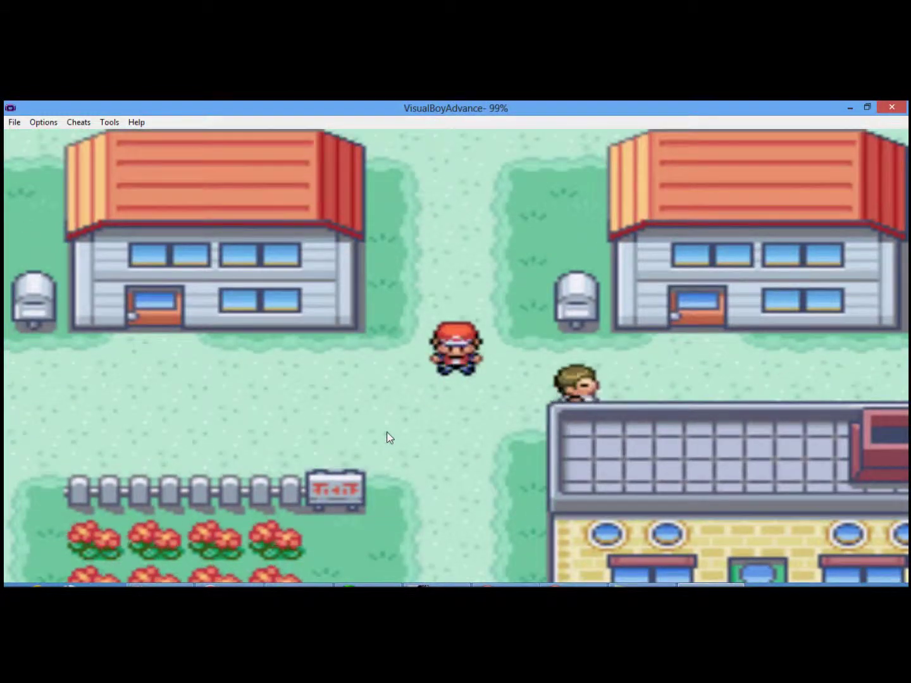
{"action": "key", "text": "Down"}
{"action": "key", "text": "Right"}
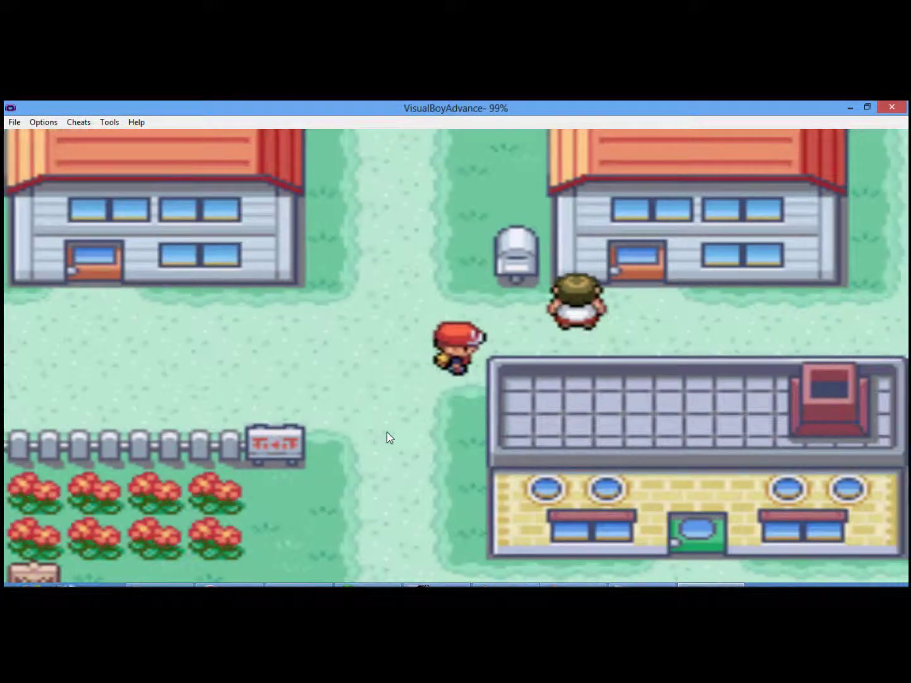
- Walk the player toward and away from the NPC, testing left, right, up and down moves
{"action": "key", "text": "Left"}
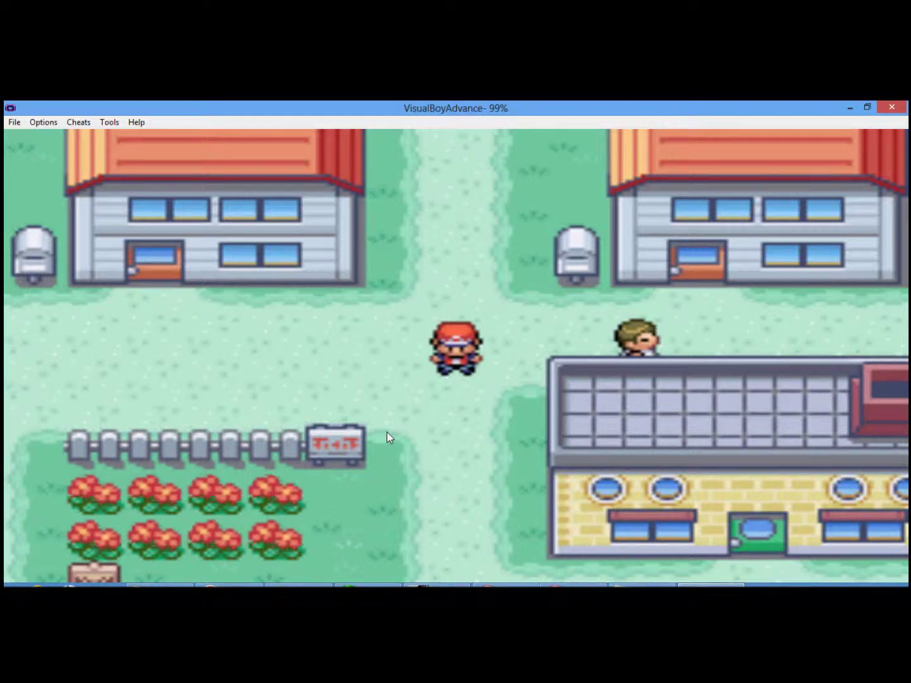
{"action": "key", "text": "Down"}
{"action": "key", "text": "Up"}
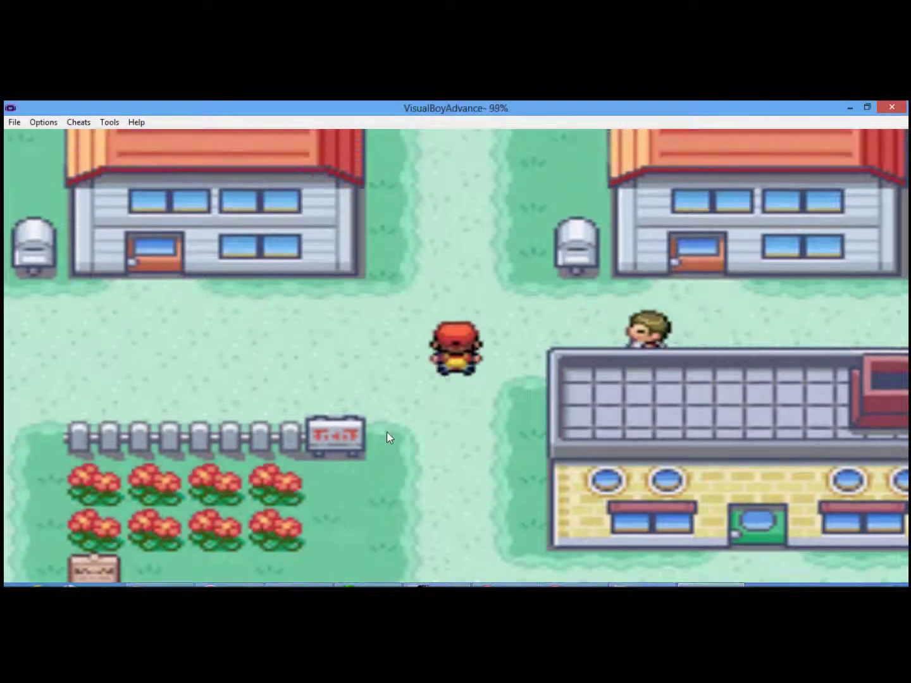
{"action": "key", "text": "Right"}
{"action": "key", "text": "Right"}
{"action": "key", "text": "Right"}
{"action": "key", "text": "Right"}
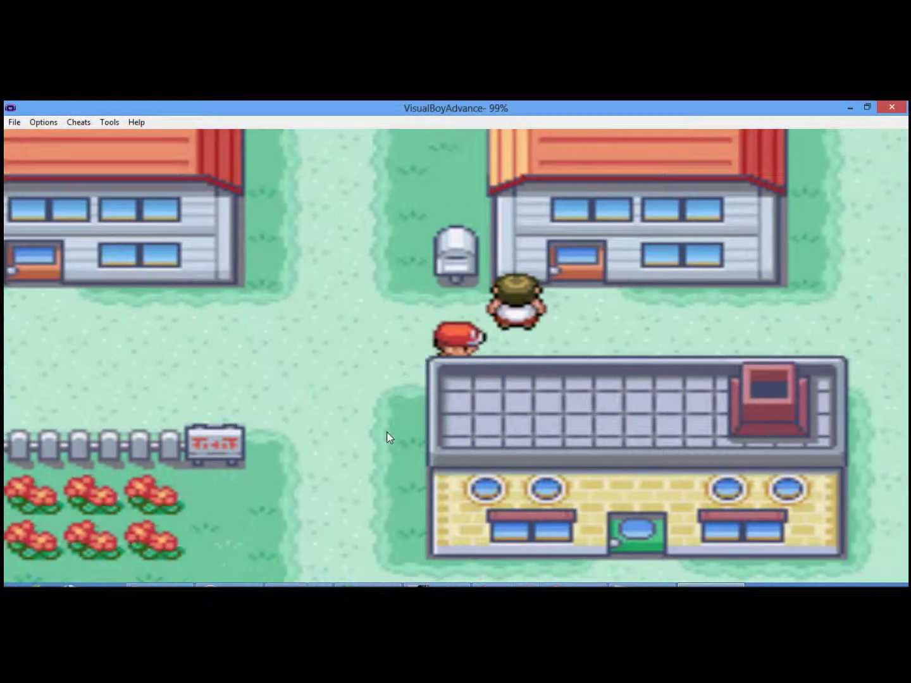
{"action": "key", "text": "Right"}
{"action": "key", "text": "Left"}
{"action": "key", "text": "Left"}
{"action": "key", "text": "Left"}
{"action": "key", "text": "Left"}
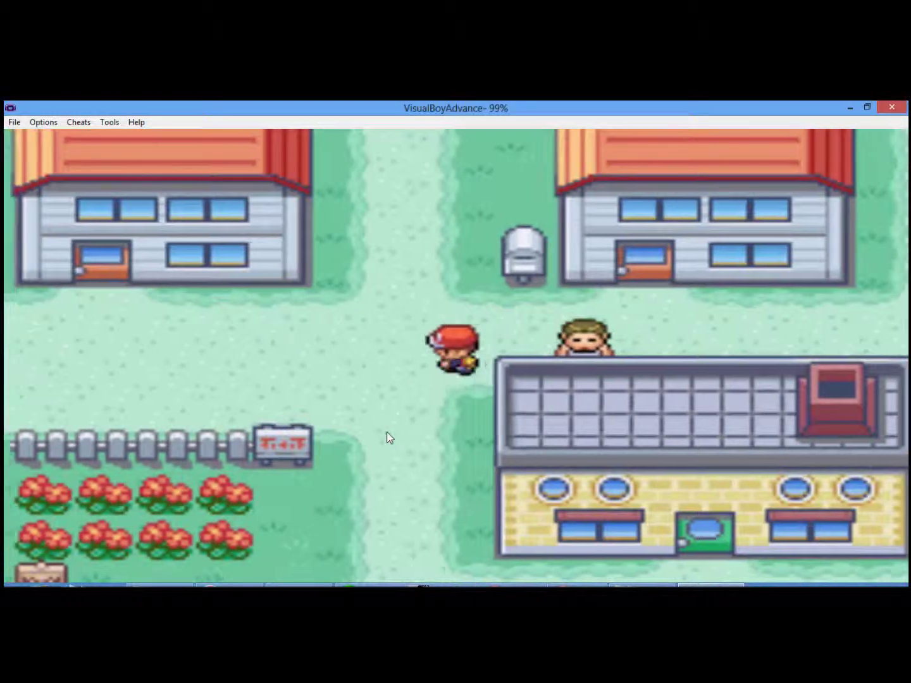
{"action": "key", "text": "Down"}
{"action": "key", "text": "Up"}
{"action": "key", "text": "Up"}
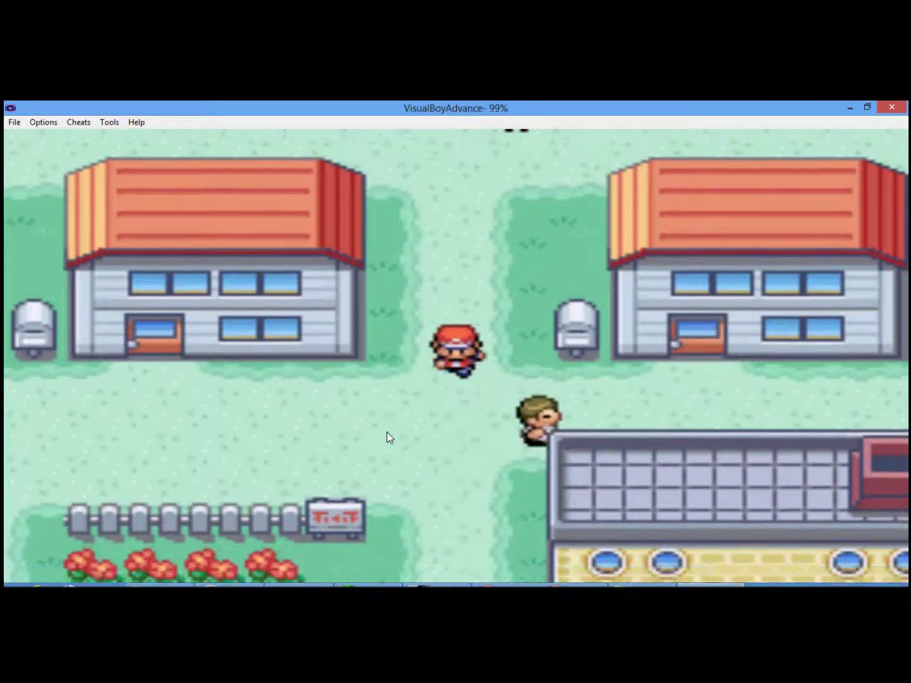
{"action": "key", "text": "Down"}
{"action": "key", "text": "Down"}
{"action": "key", "text": "Down"}
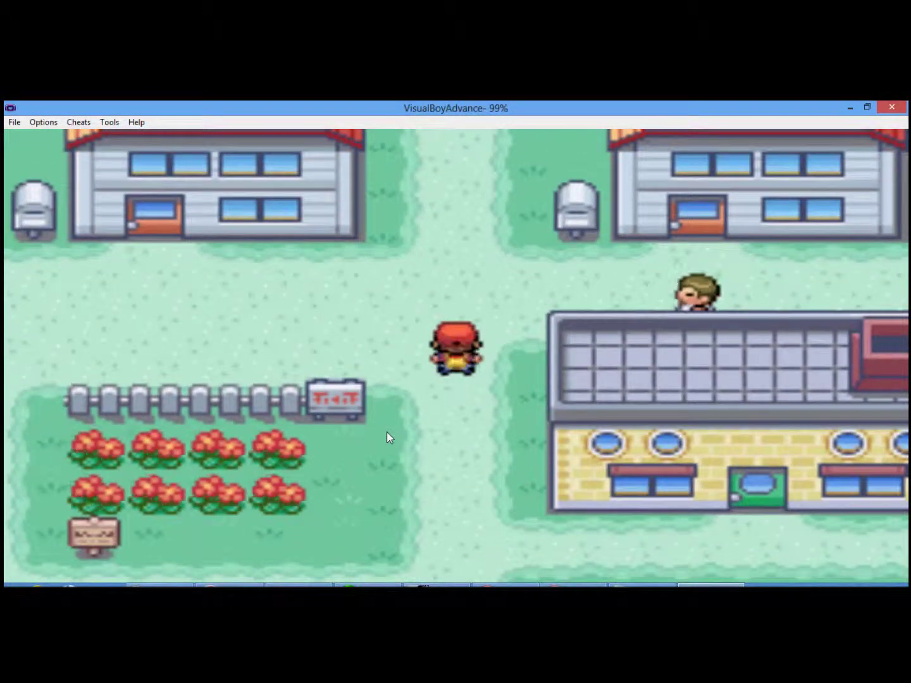
{"action": "key", "text": "Up"}
{"action": "key", "text": "Right"}
{"action": "key", "text": "Right"}
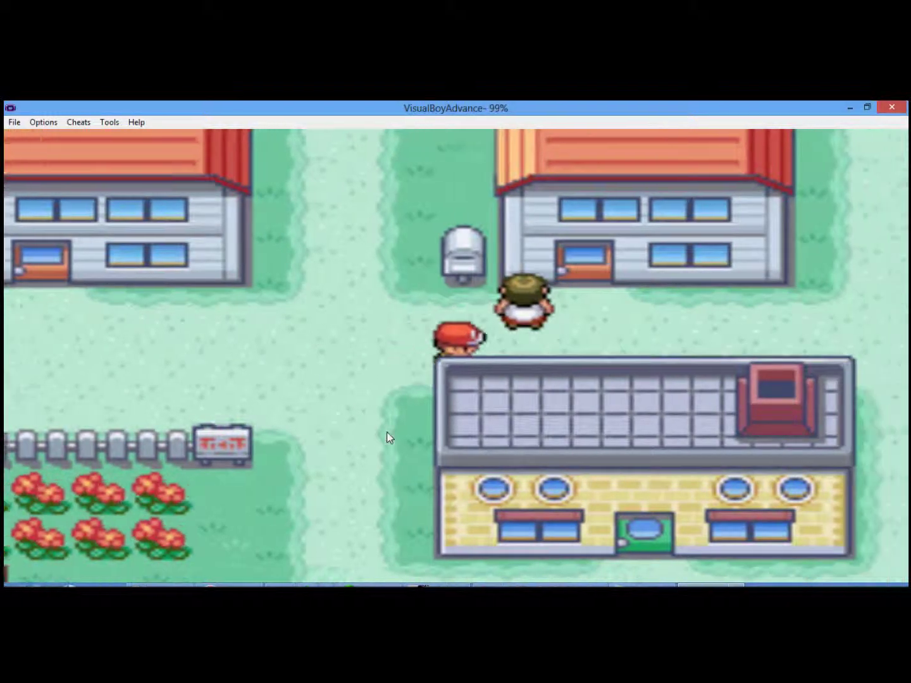
{"action": "key", "text": "Right"}
- Step the player up and down one tile at a time, checking the NPC mirrors each step
{"action": "key", "text": "Left"}
{"action": "key", "text": "Up"}
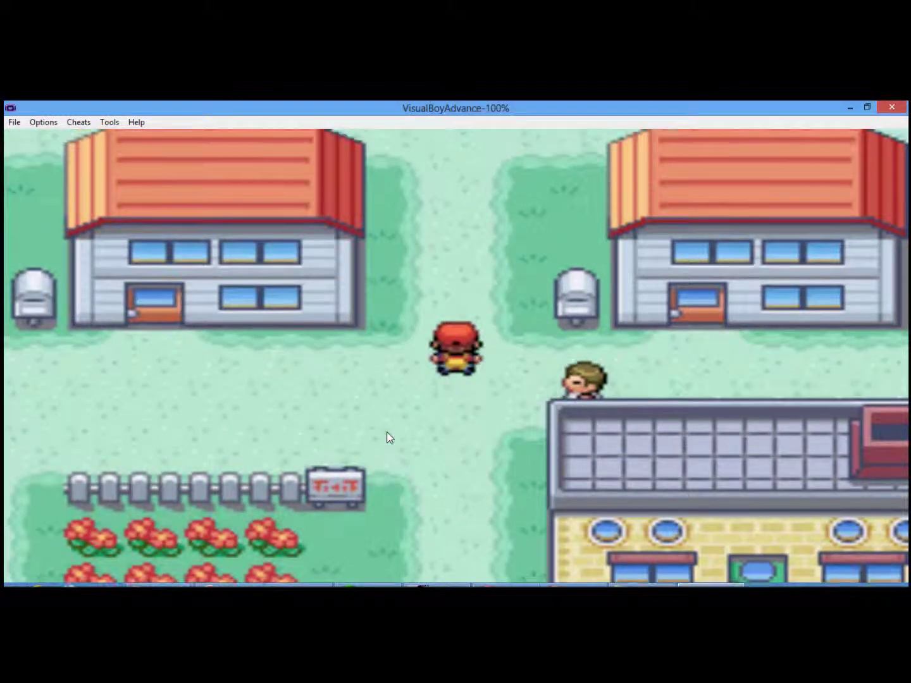
{"action": "key", "text": "Down"}
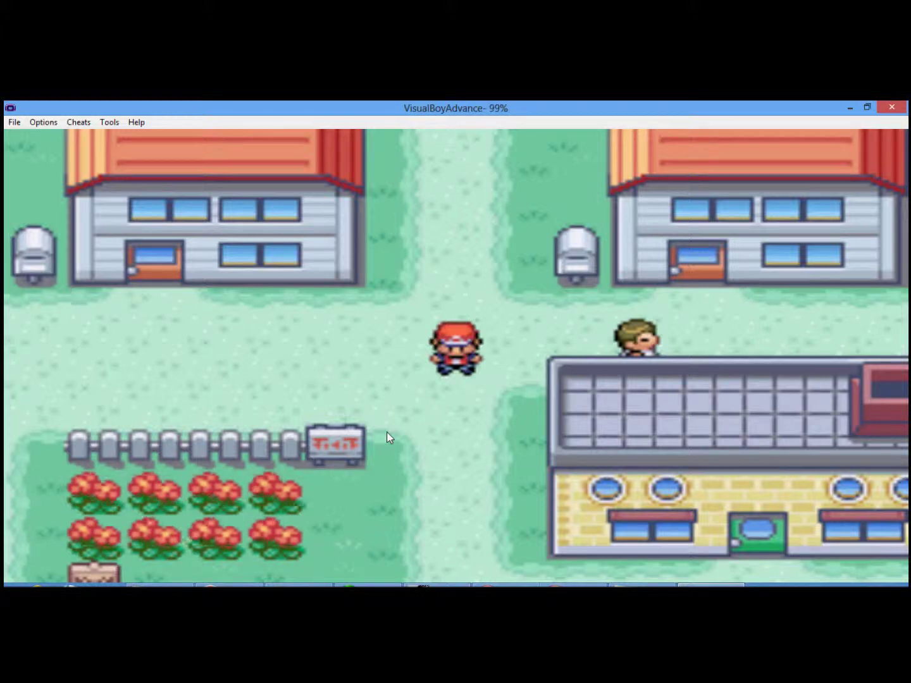
{"action": "key", "text": "Down"}
{"action": "key", "text": "Up"}
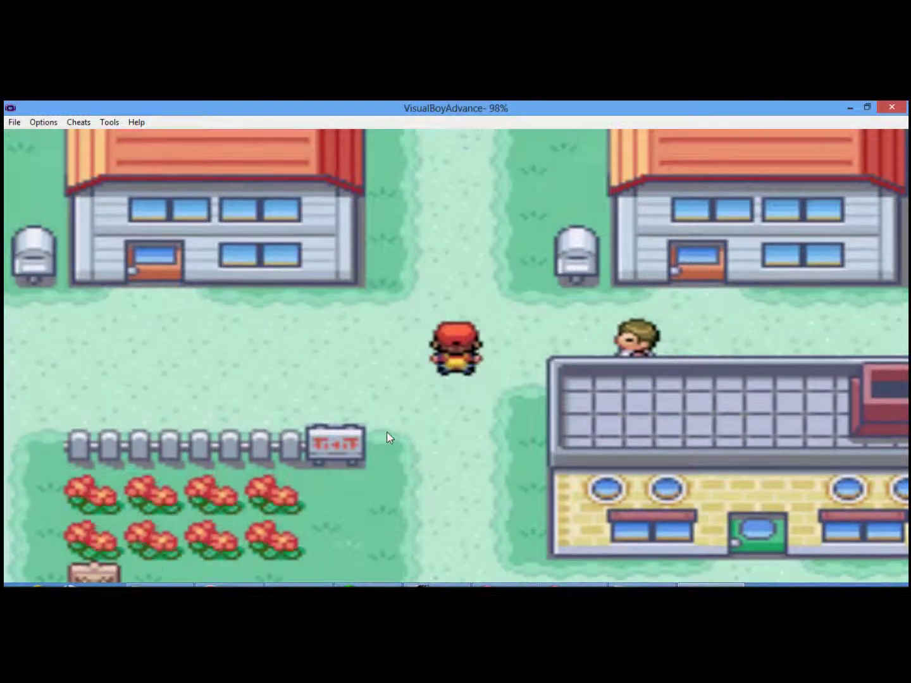
{"action": "key", "text": "Up"}
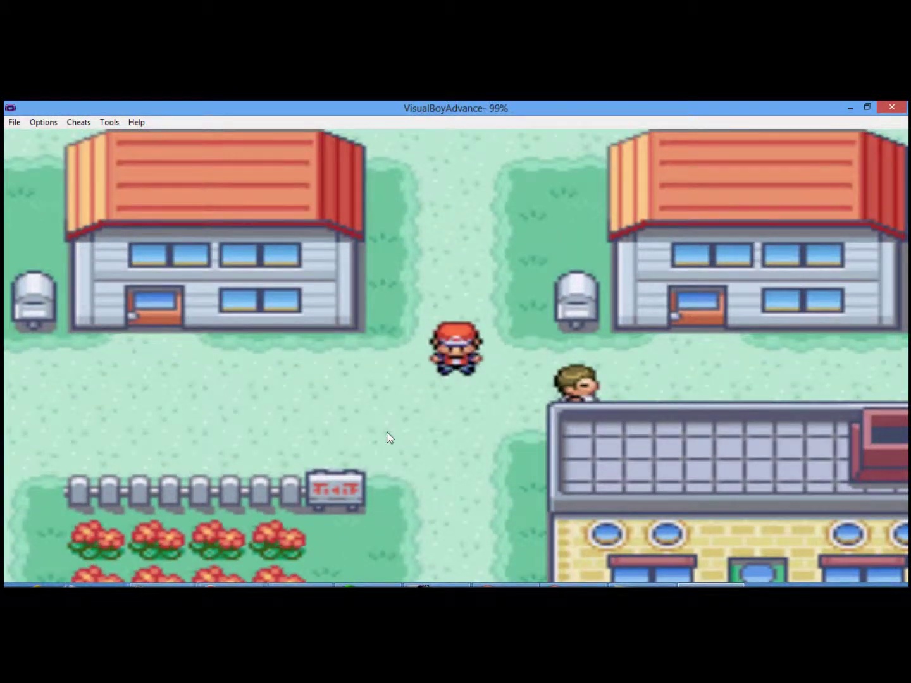
{"action": "key", "text": "Down"}
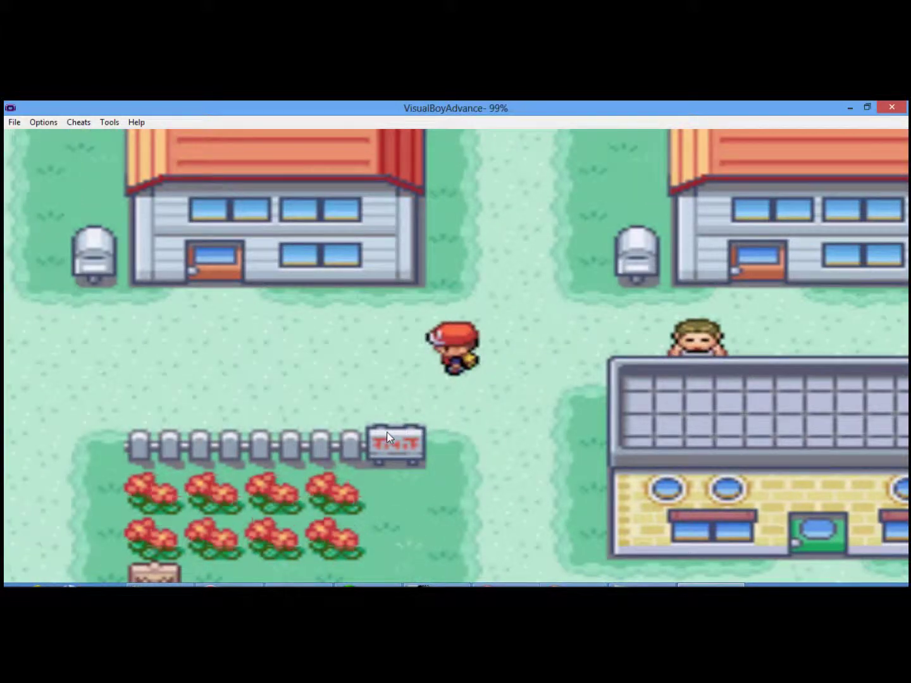
- Walk up past the houses, then finish beside the NPC at the mailbox, facing it
{"action": "key", "text": "Right"}
{"action": "key", "text": "Up"}
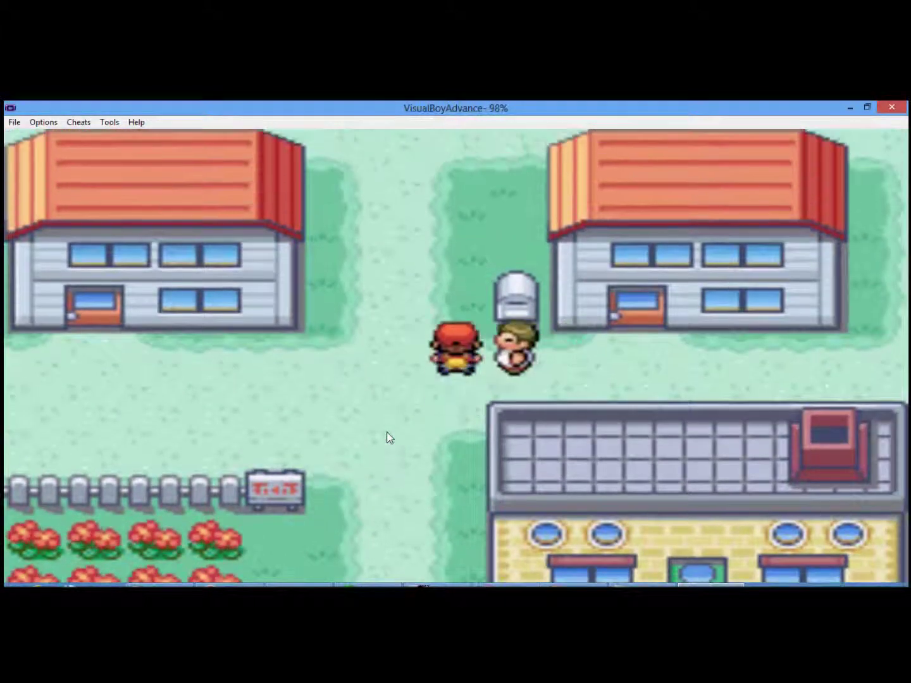
{"action": "key", "text": "Up"}
{"action": "key", "text": "Up"}
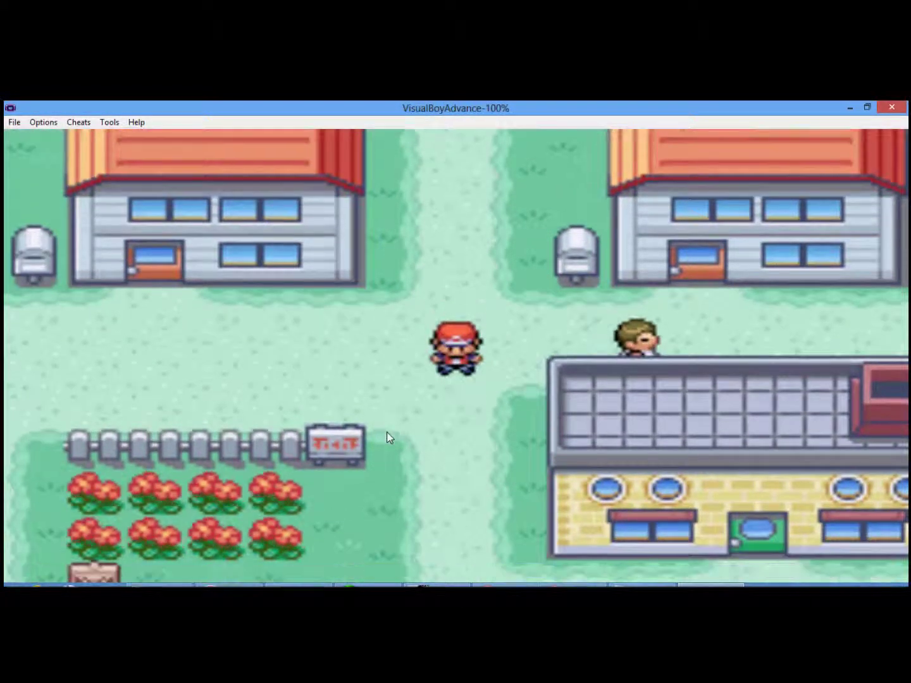
{"action": "key", "text": "Right"}
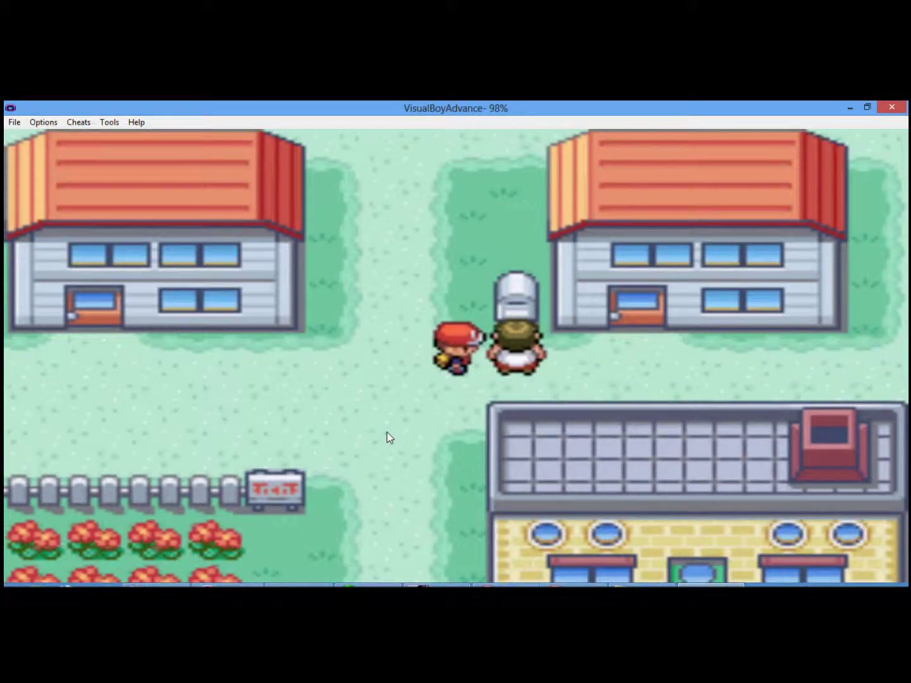
{"action": "key", "text": "Left"}
{"action": "key", "text": "Down"}
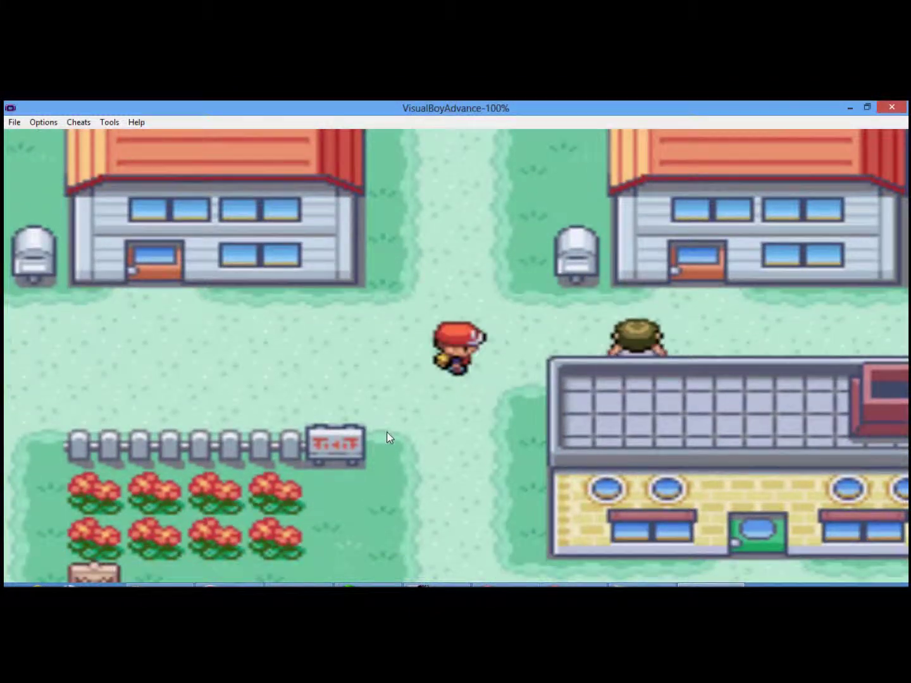
{"action": "key", "text": "Right"}
{"action": "key", "text": "Right"}
{"action": "key", "text": "Left"}
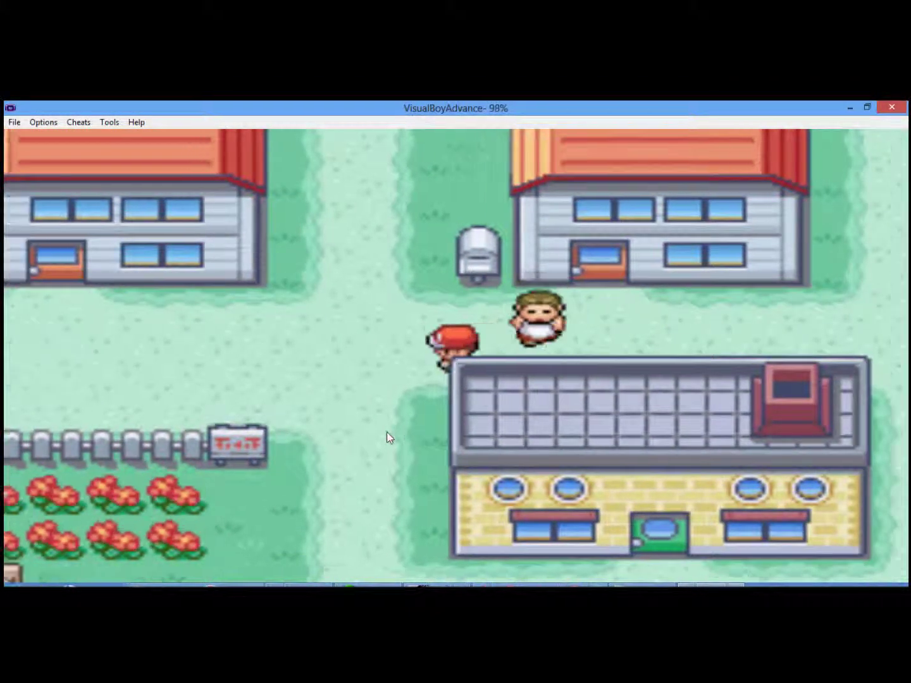
{"action": "key", "text": "Right"}
{"action": "key", "text": "Up"}
{"action": "key", "text": "Right"}
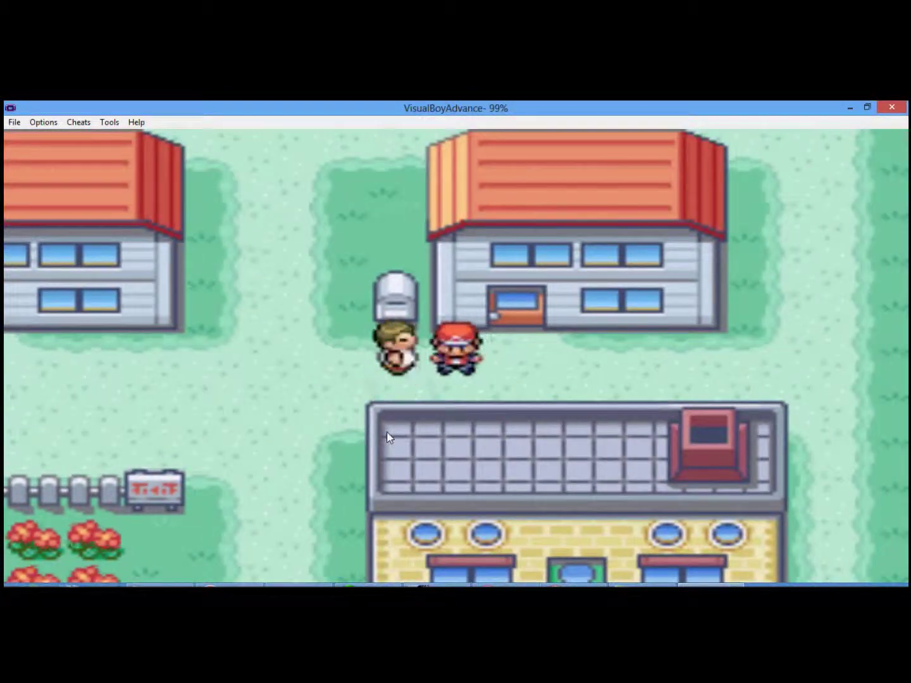